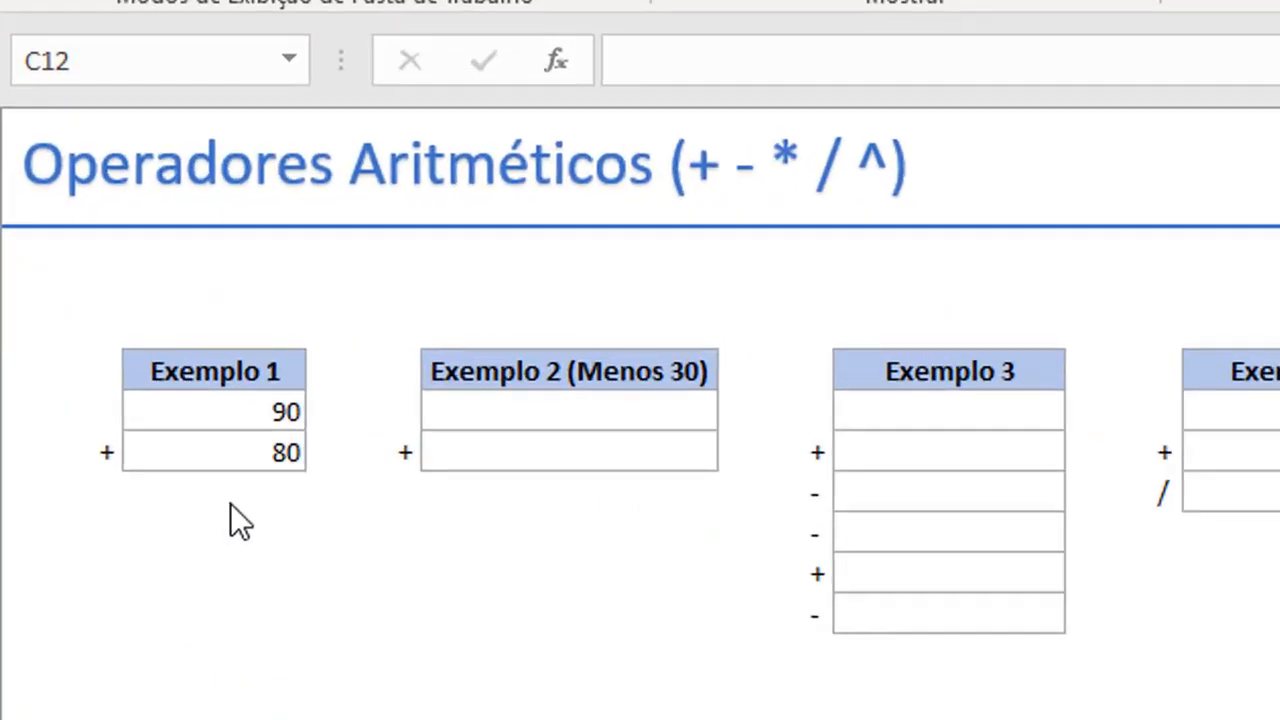
Enter the formula =C8+C9 in cell C10 to add the two Exemplo 1 values.
click(230, 503)
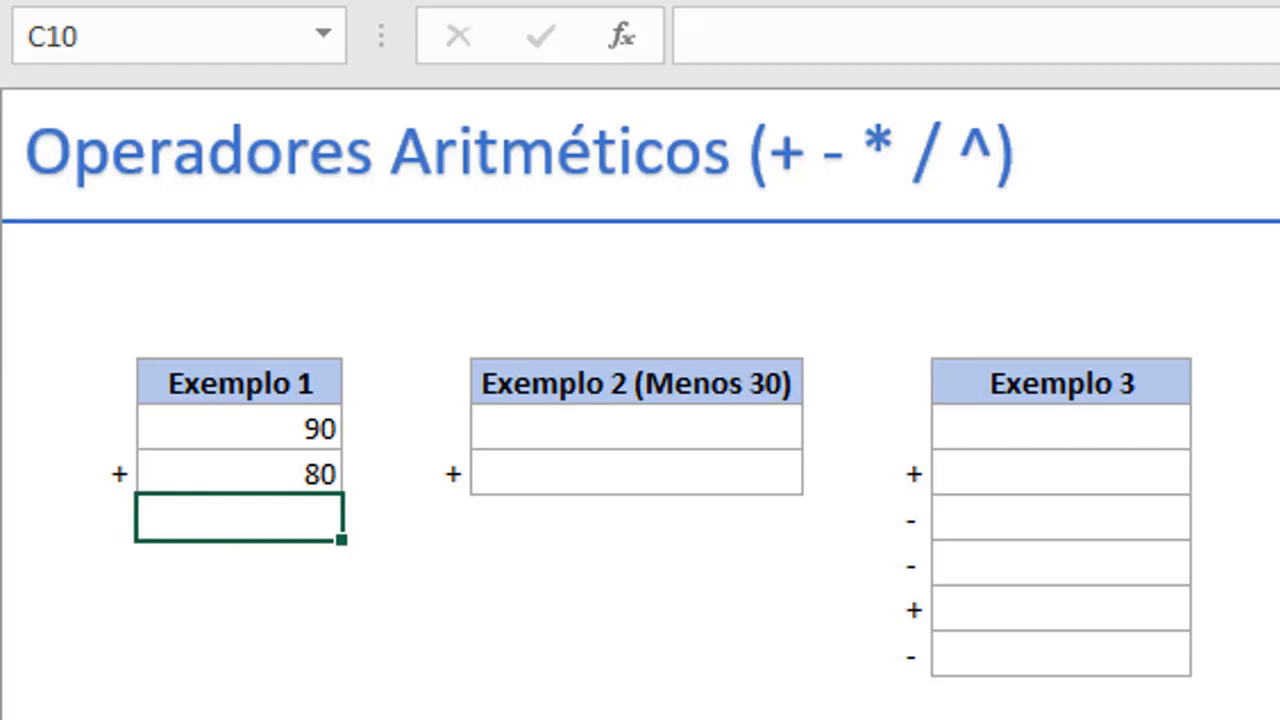
text(=)
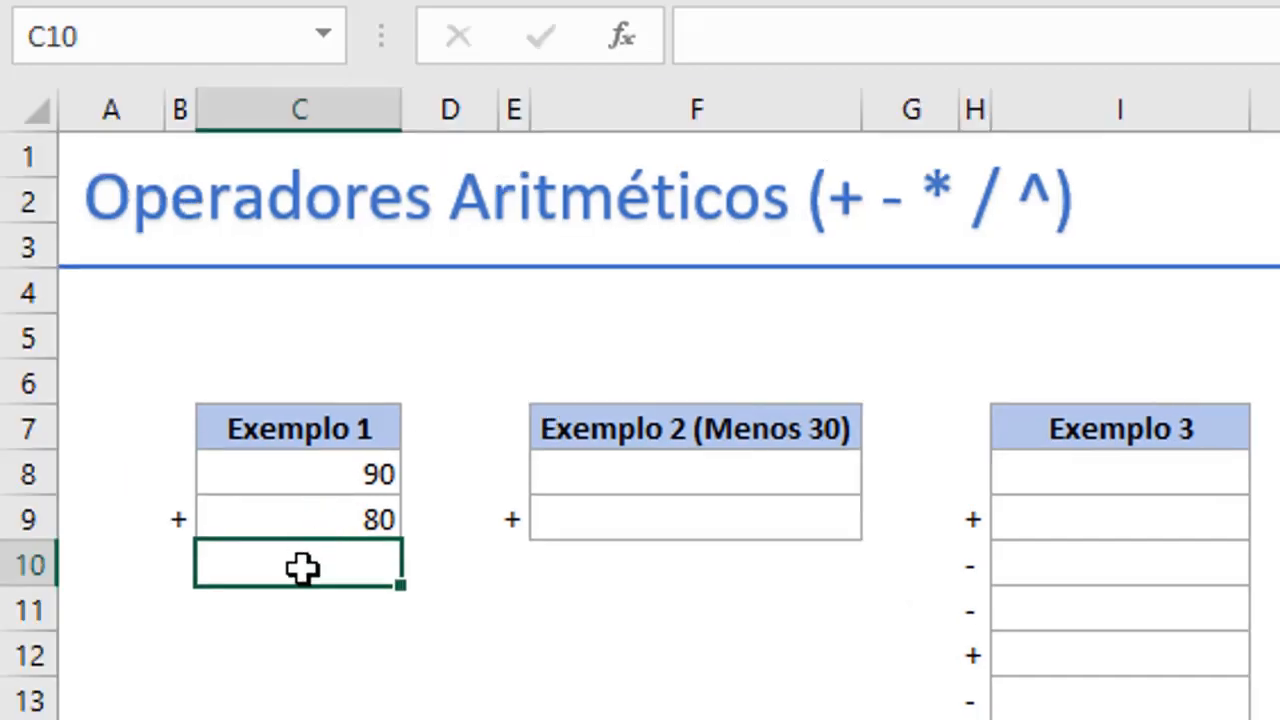
text(=)
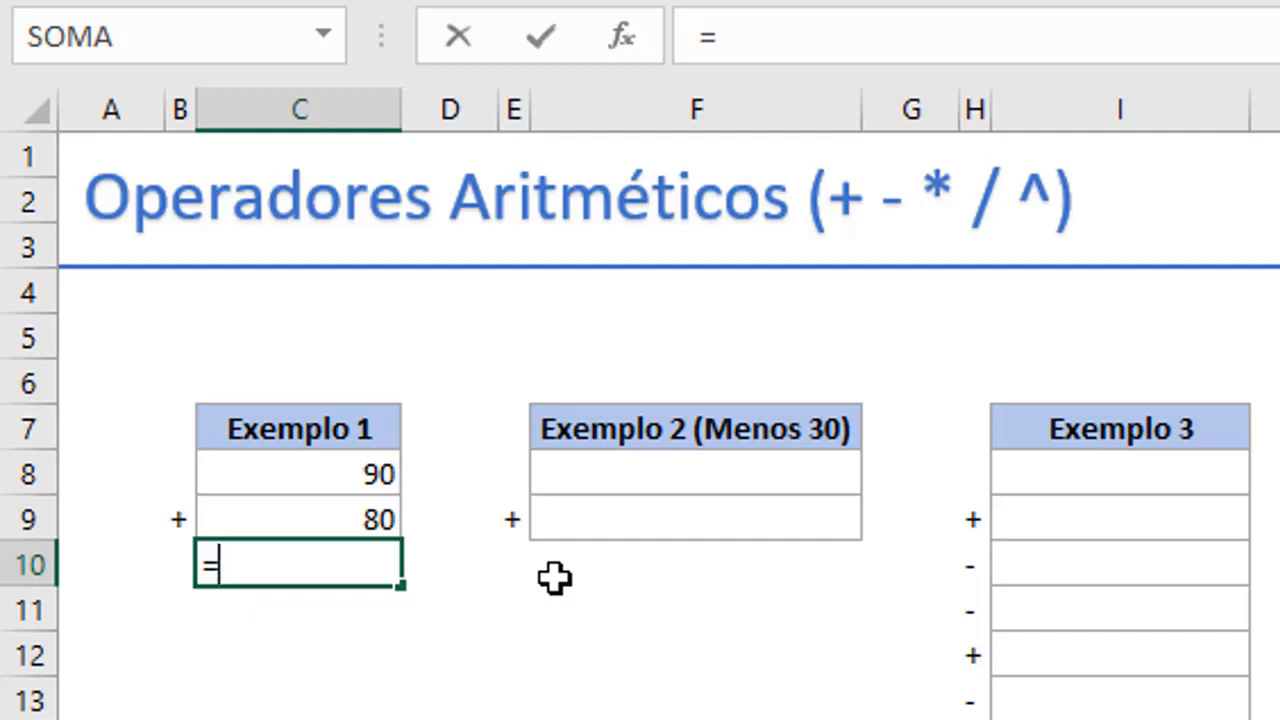
text(c8)
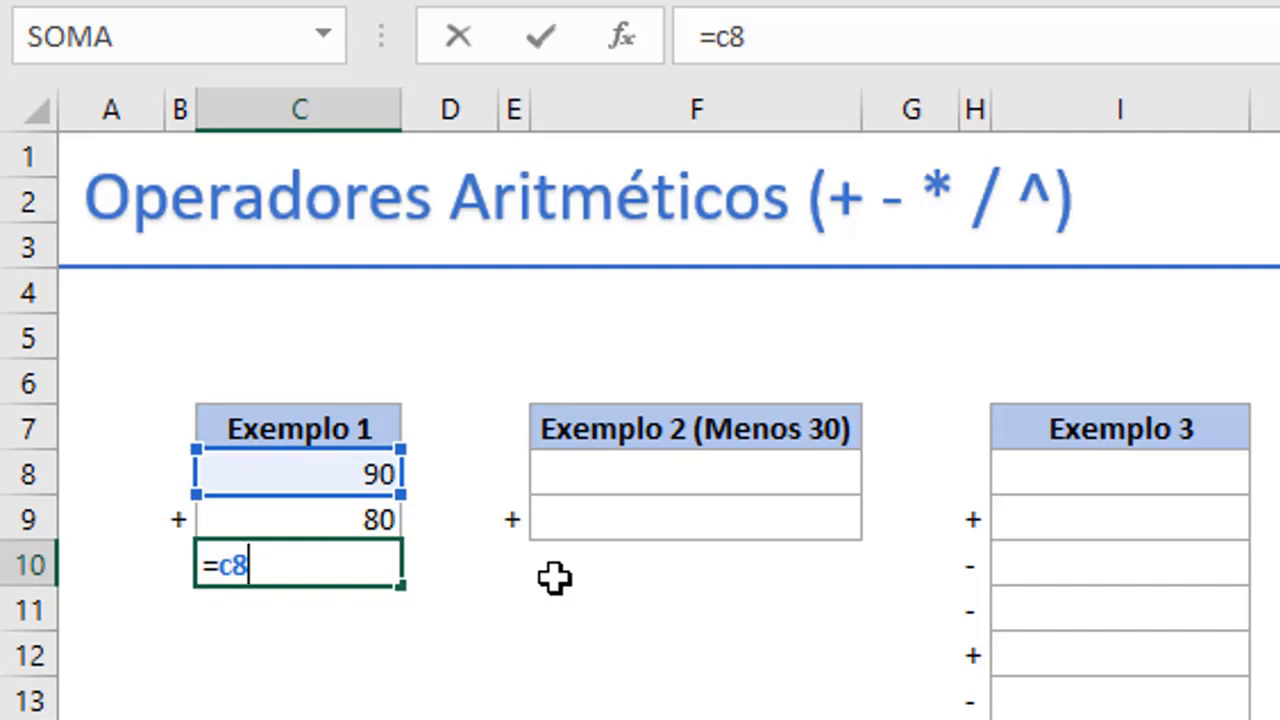
key(BackSpace)
key(BackSpace)
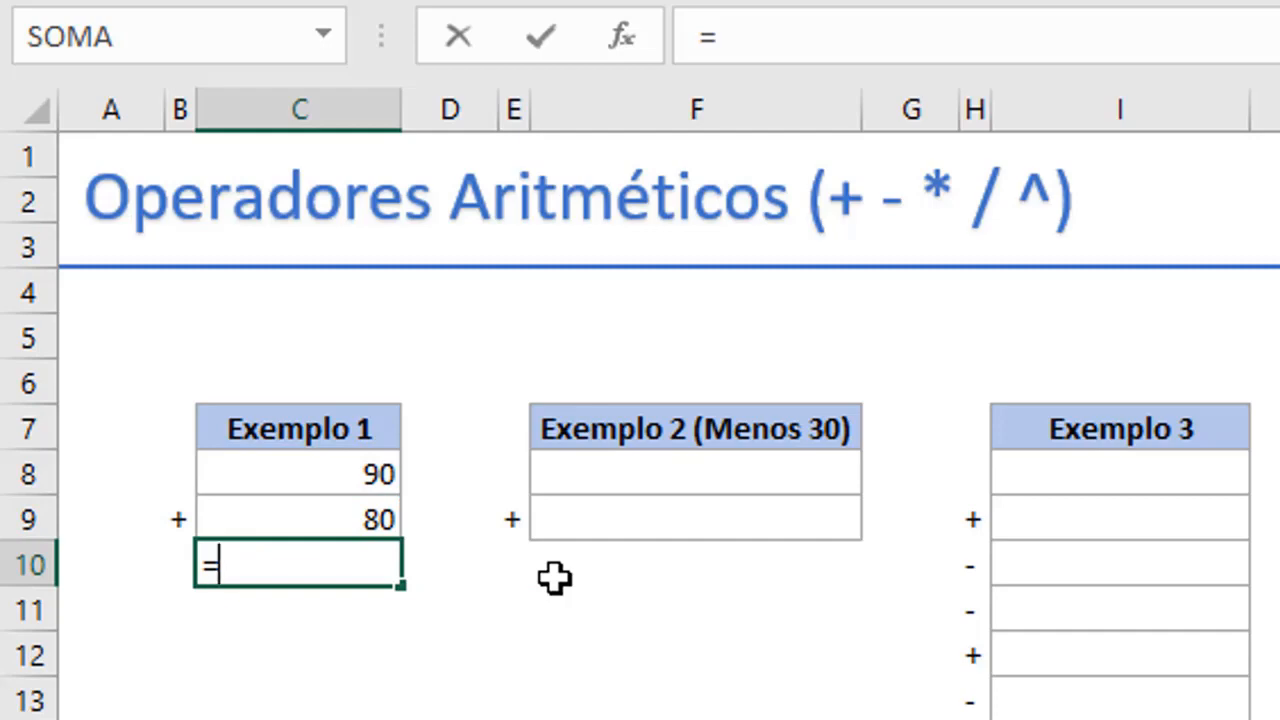
click(337, 474)
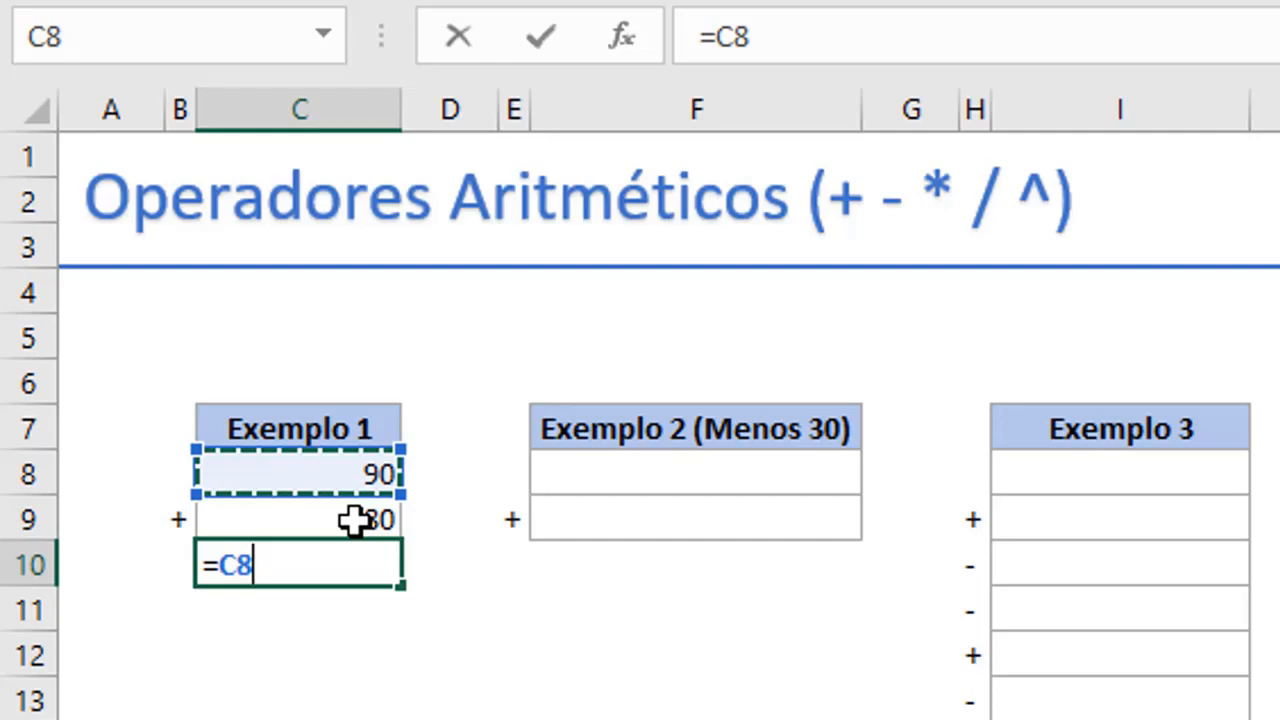
click(355, 519)
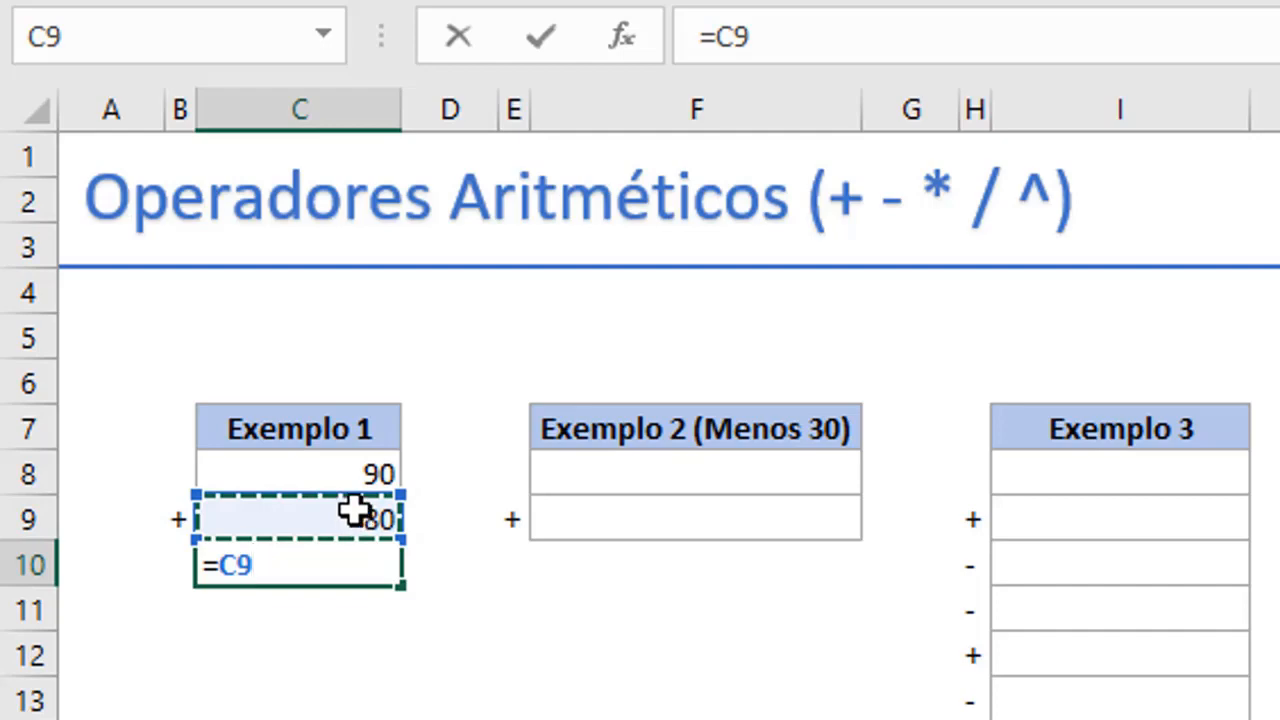
click(332, 462)
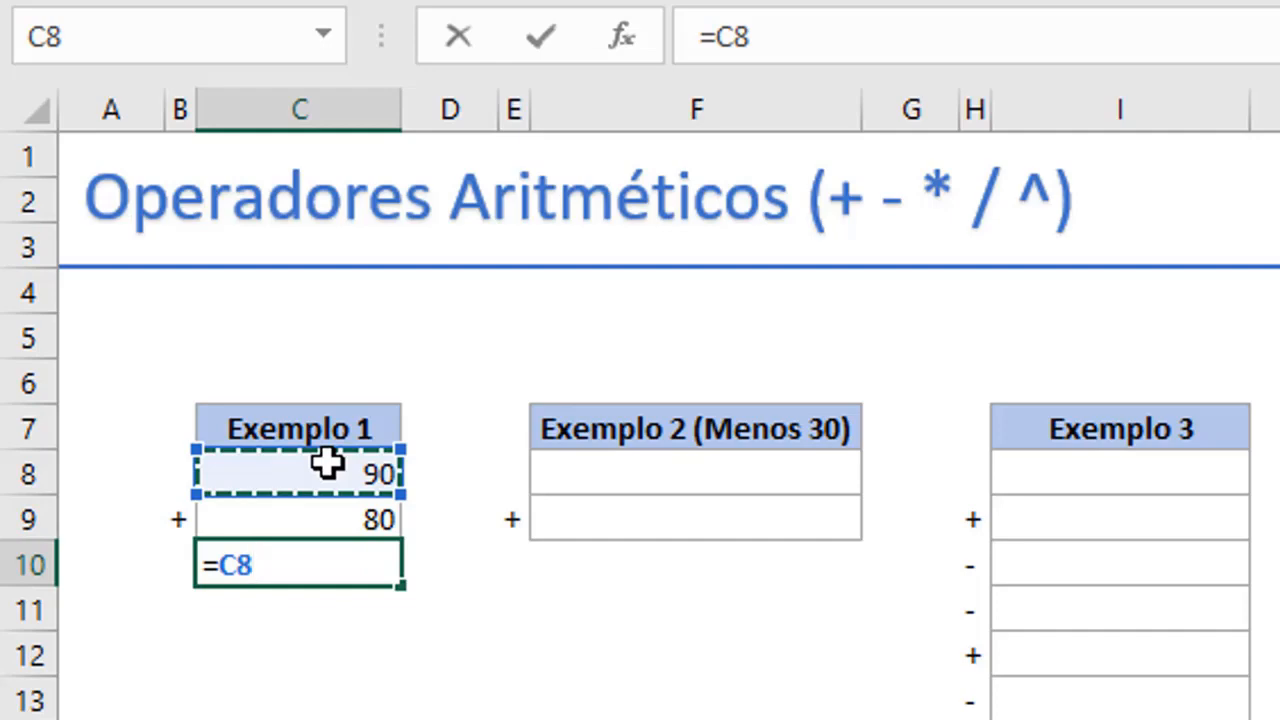
text(+)
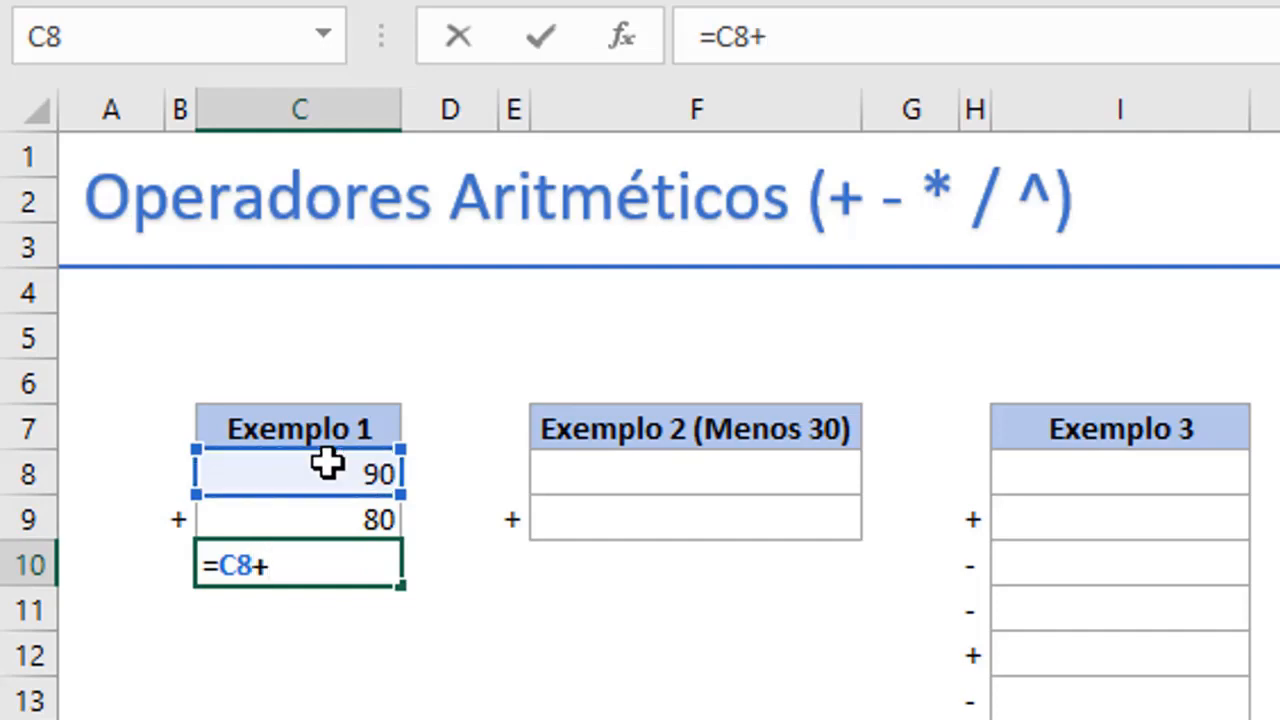
click(325, 519)
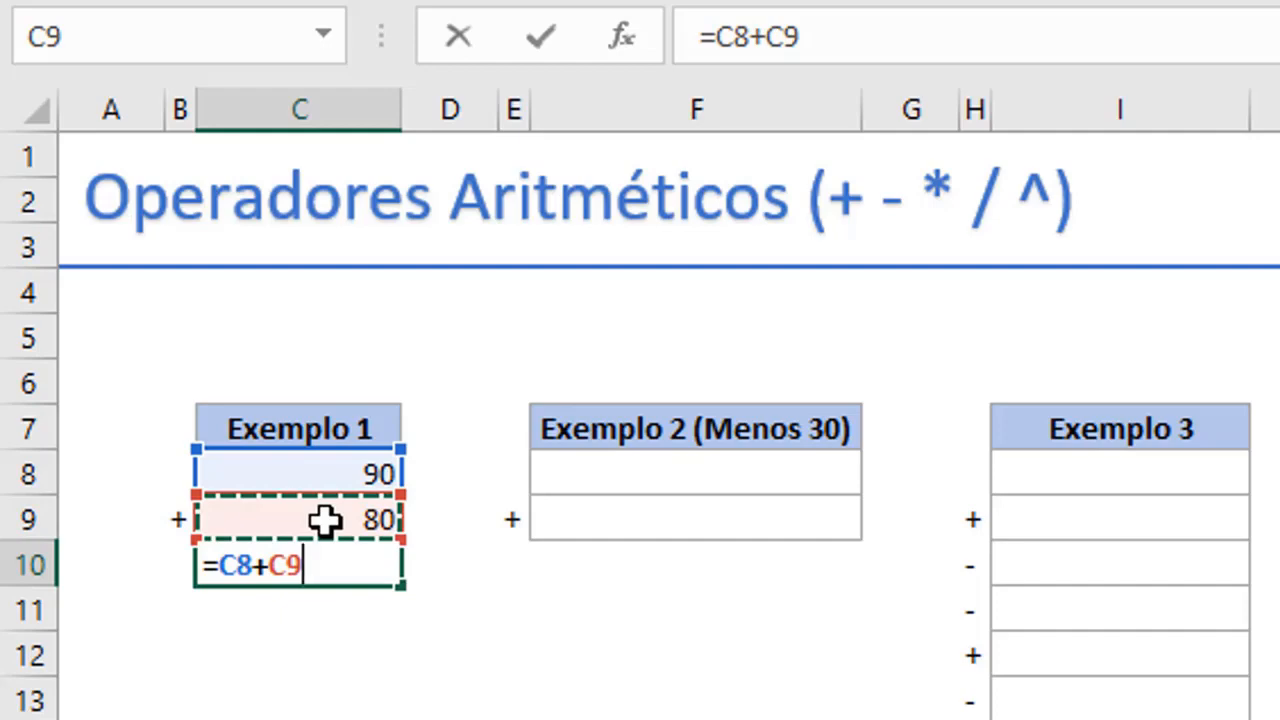
key(Return)
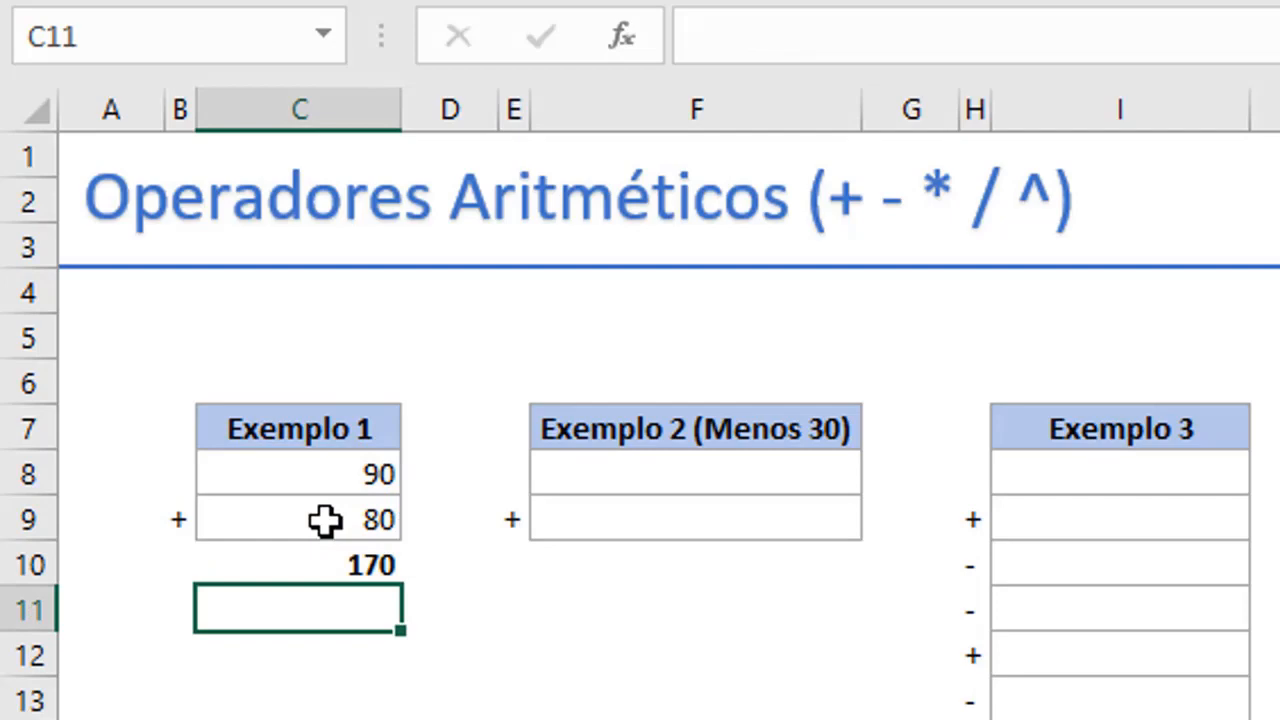
Change the first Exemplo 1 value in cell C8 to 95.
click(360, 465)
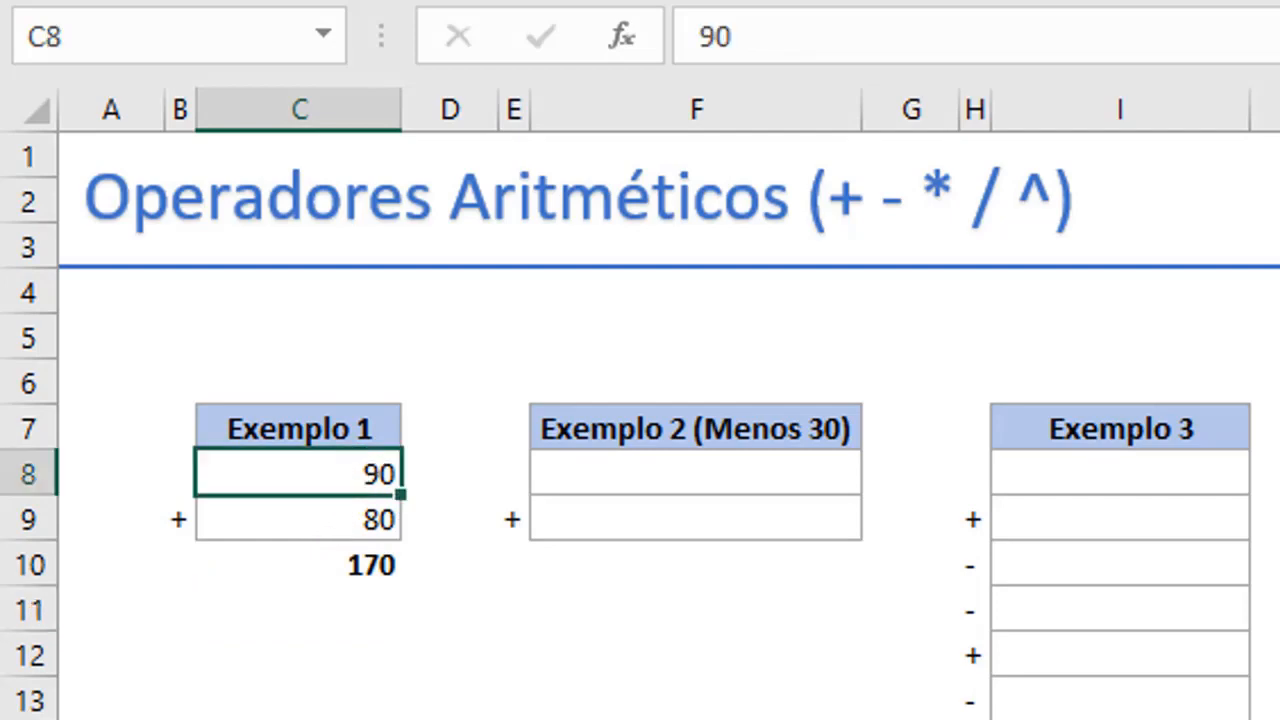
text(95)
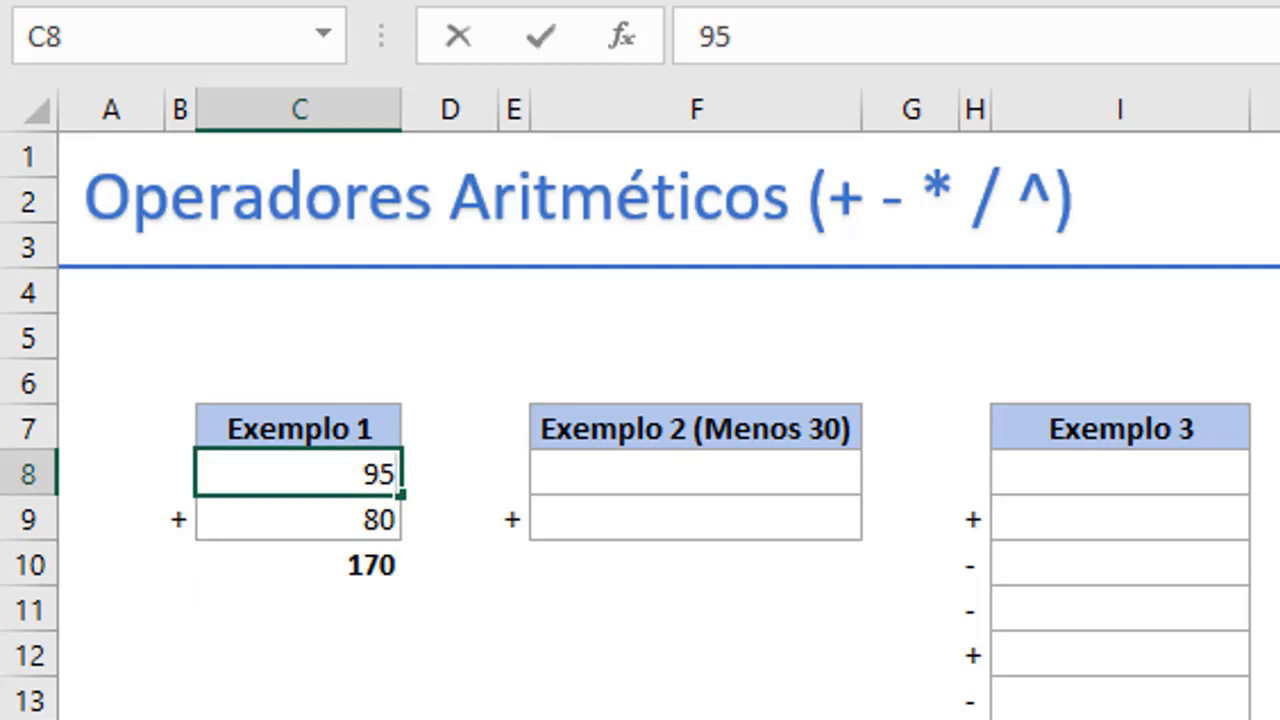
key(Return)
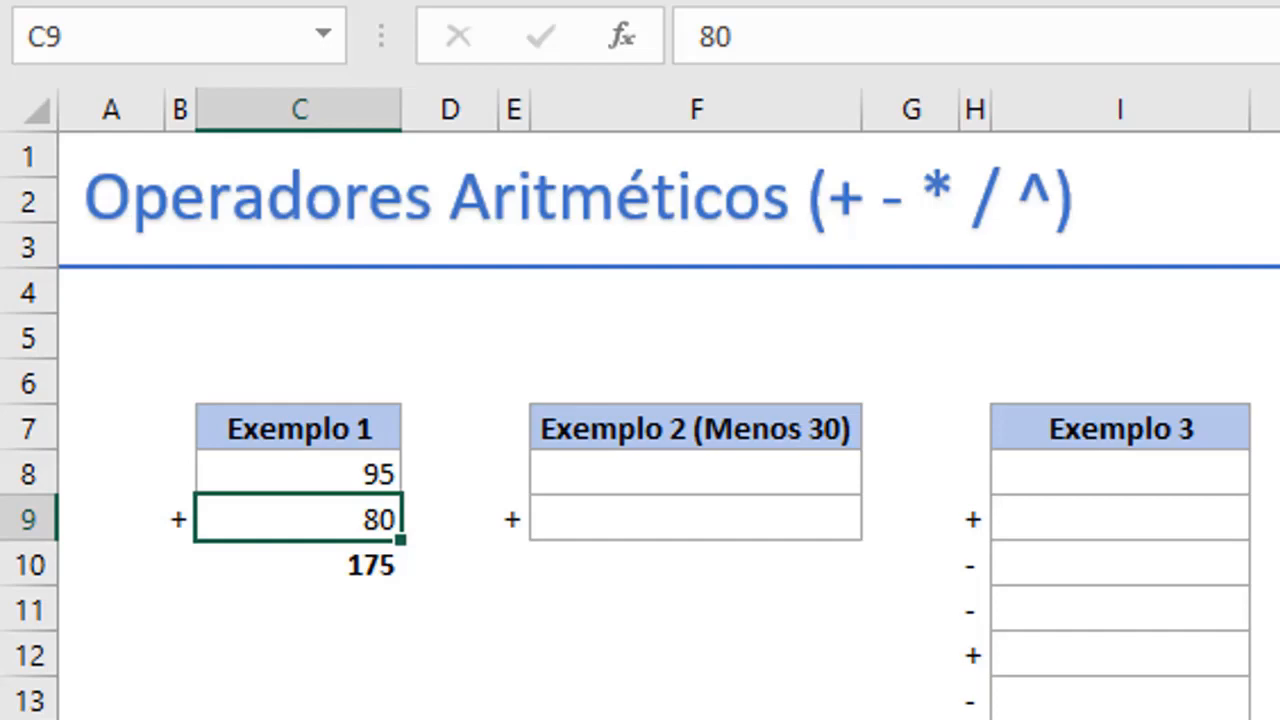
Fill in the Exemplo 2 values with 90 in cell F8 and 80 in cell F9.
key(Right)
key(Right)
key(Right)
key(Up)
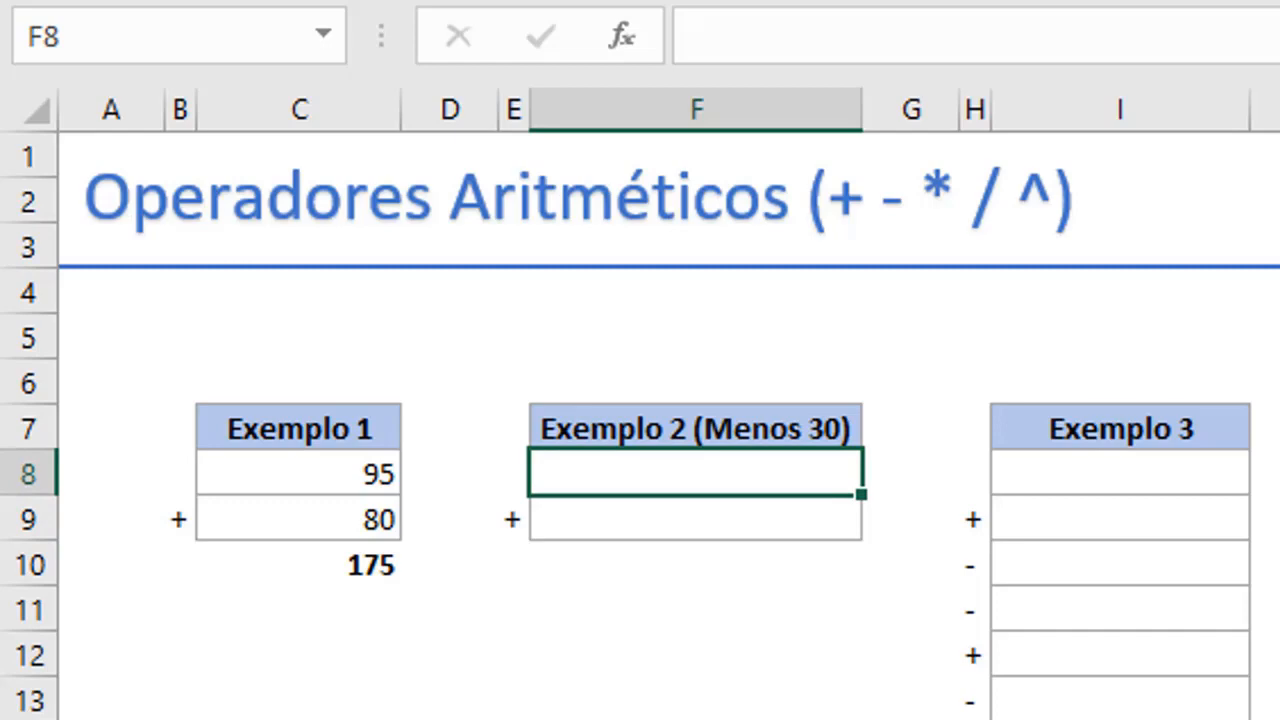
text(90)
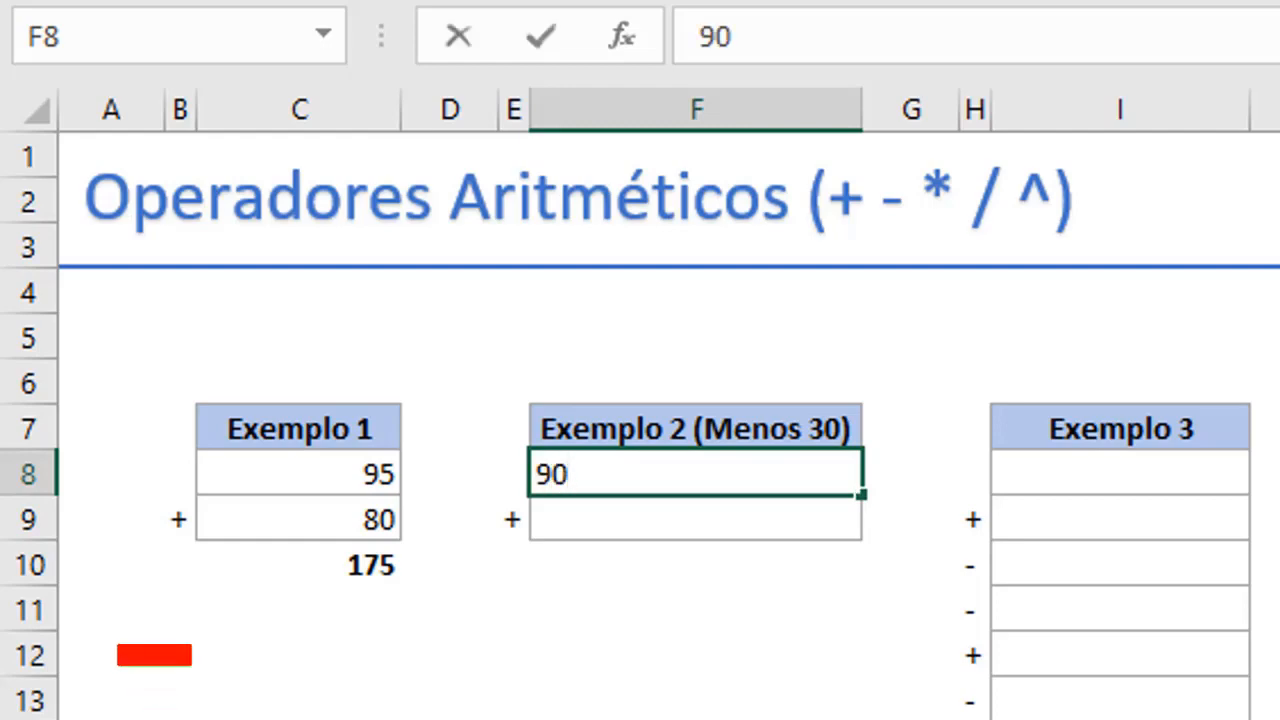
key(Return)
text(80)
key(ctrl+Return)
key(Return)
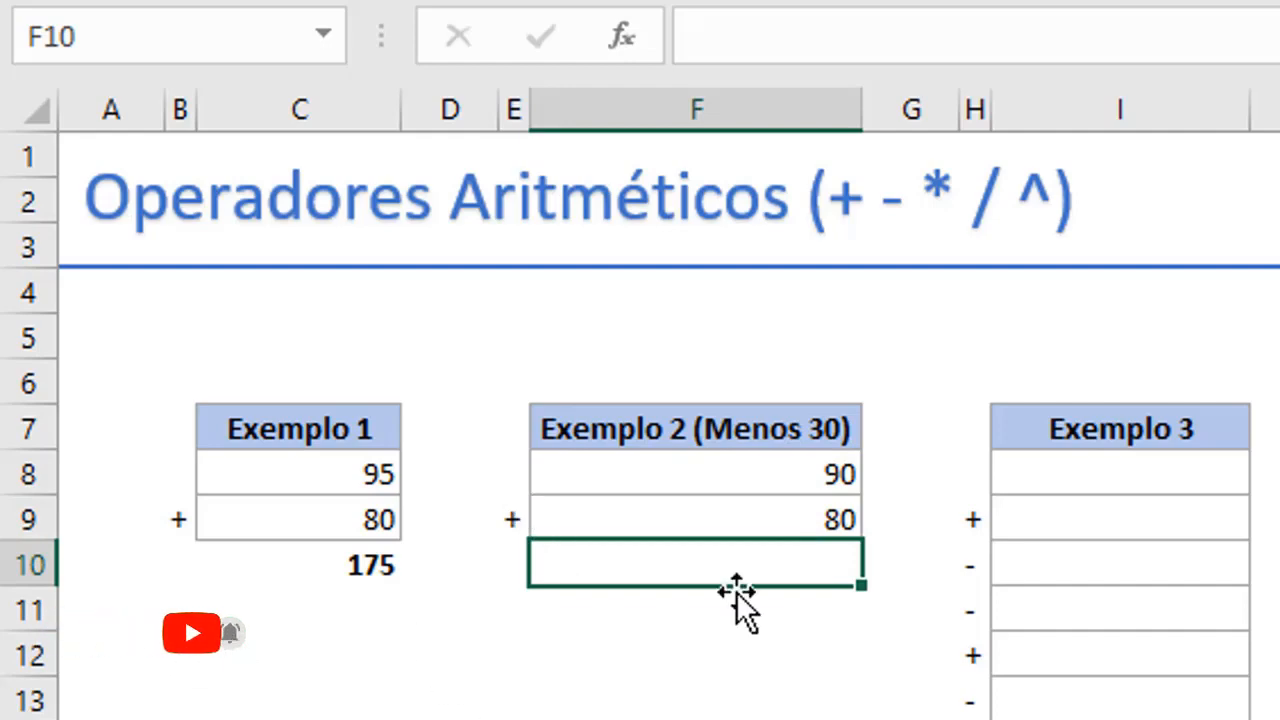
Enter the formula =F8+F9-30 in cell F10 to add the Exemplo 2 values and subtract 30.
text(=)
click(792, 484)
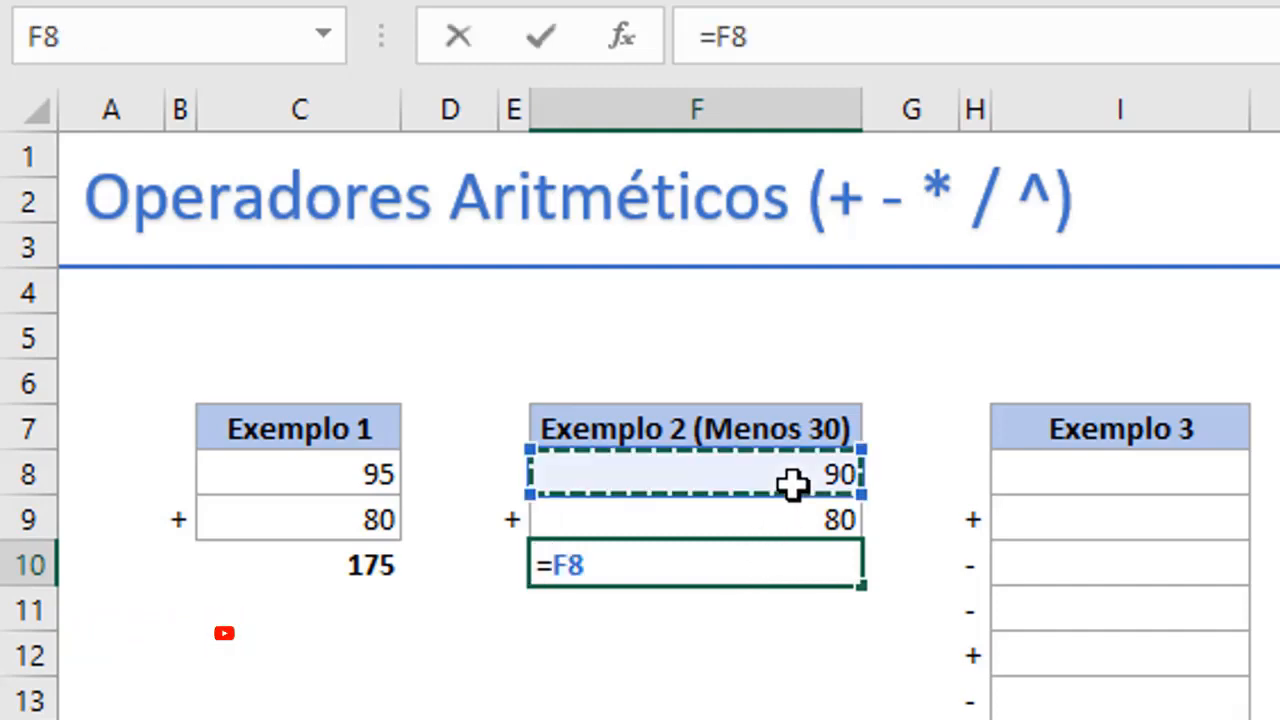
text(+)
click(809, 517)
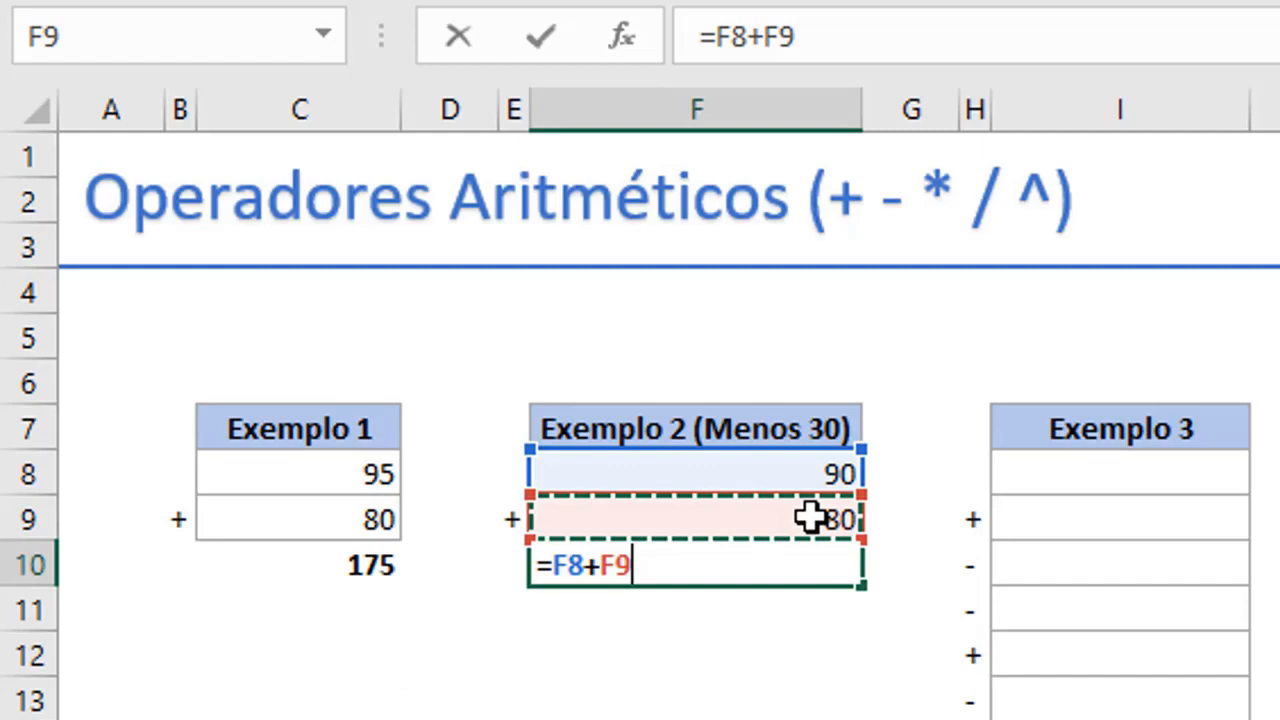
text(-)
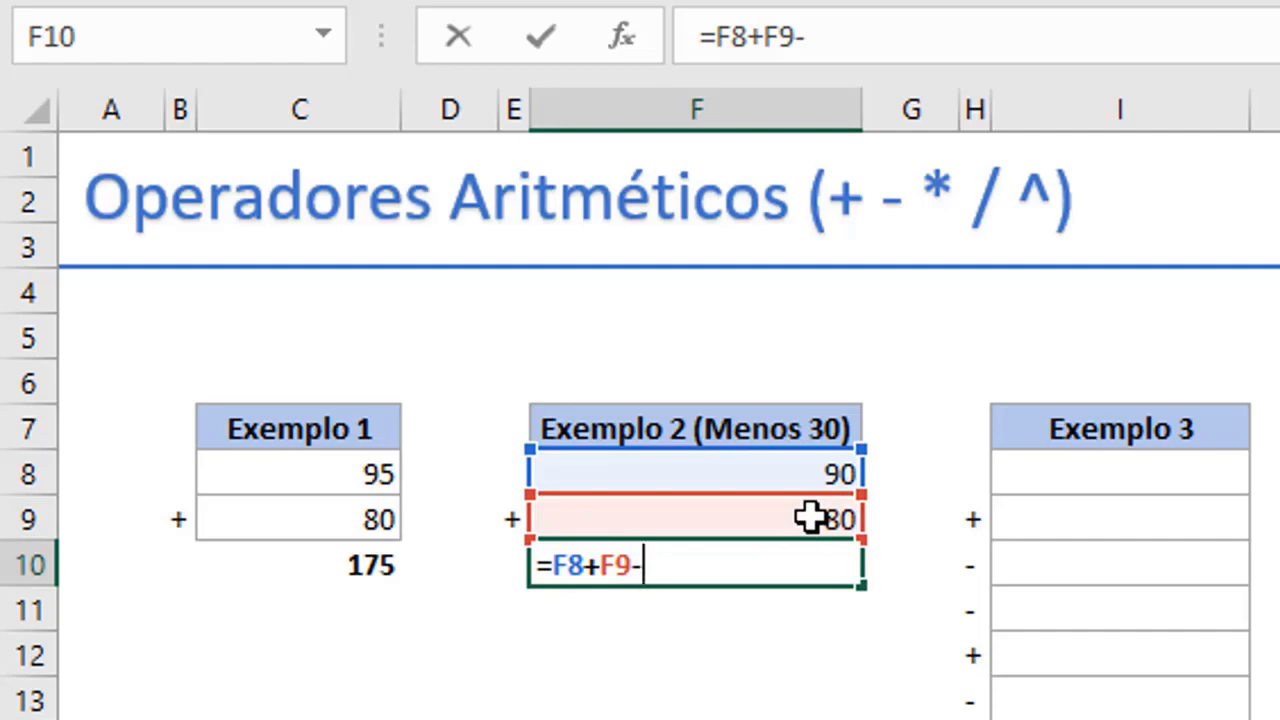
text(30)
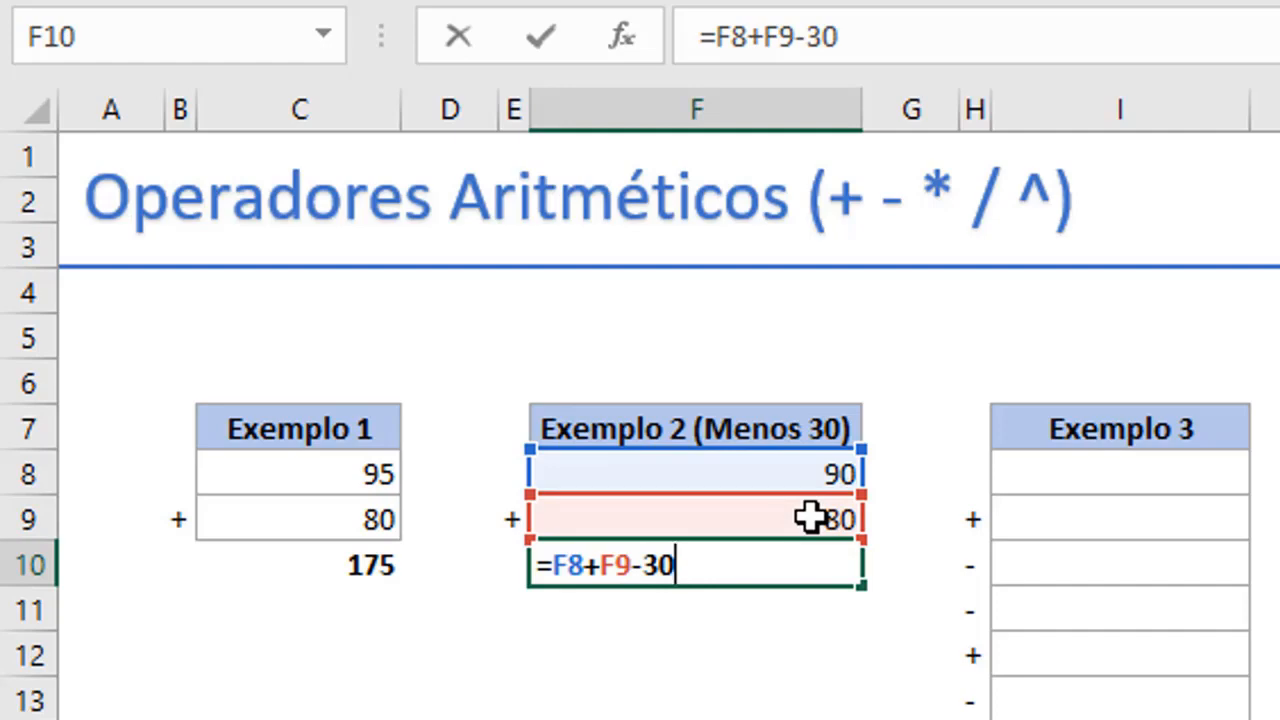
key(Return)
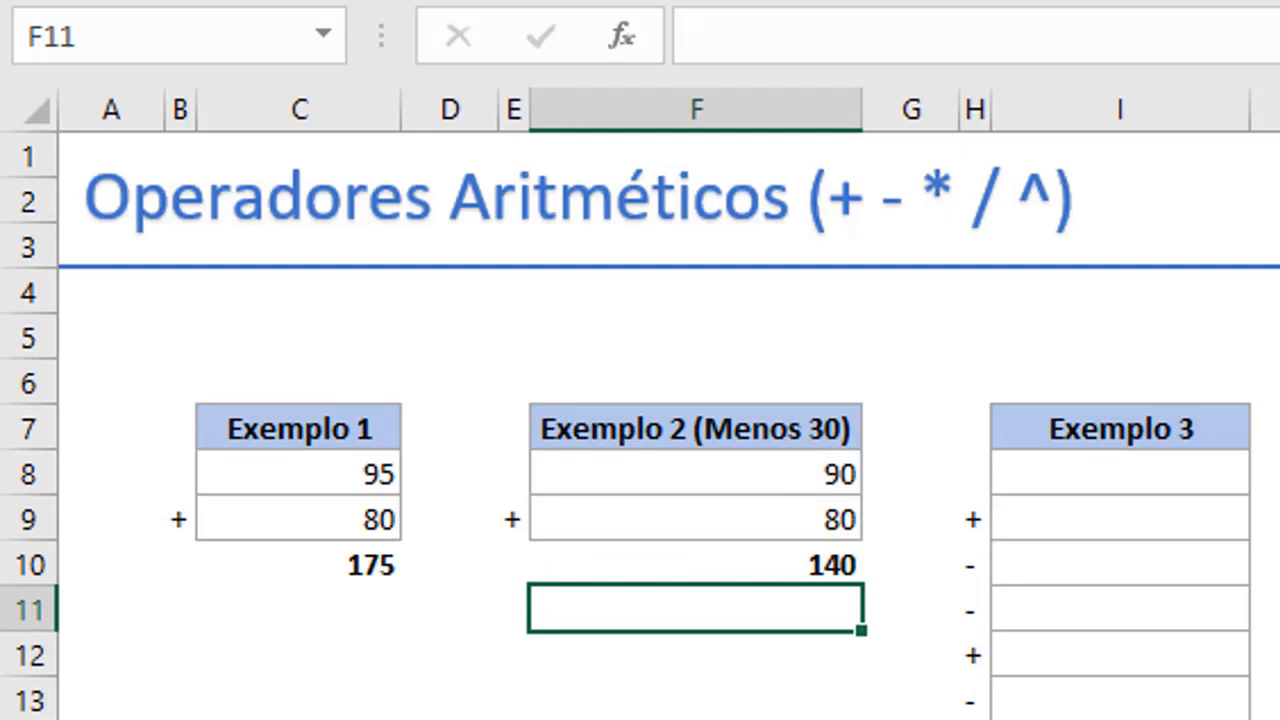
key(Right)
key(Right)
key(Left)
key(Left)
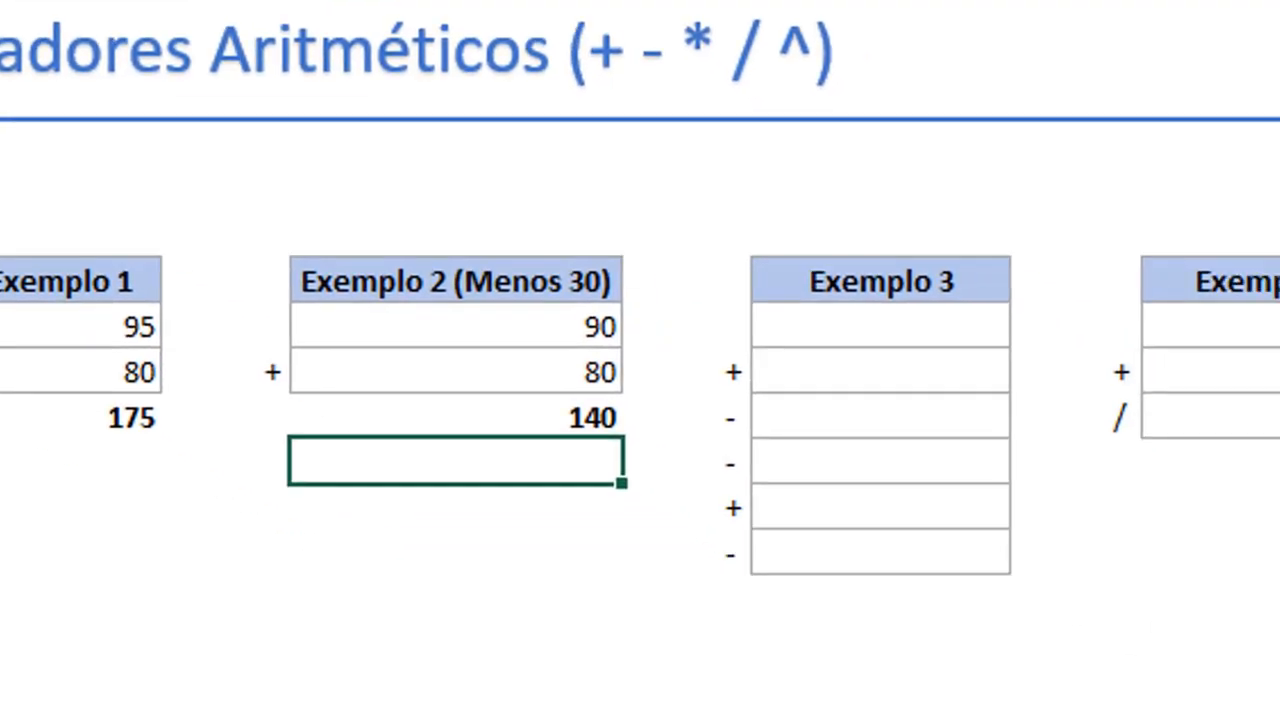
key(Right)
key(Right)
key(Right)
key(Right)
key(Up)
key(Left)
key(Left)
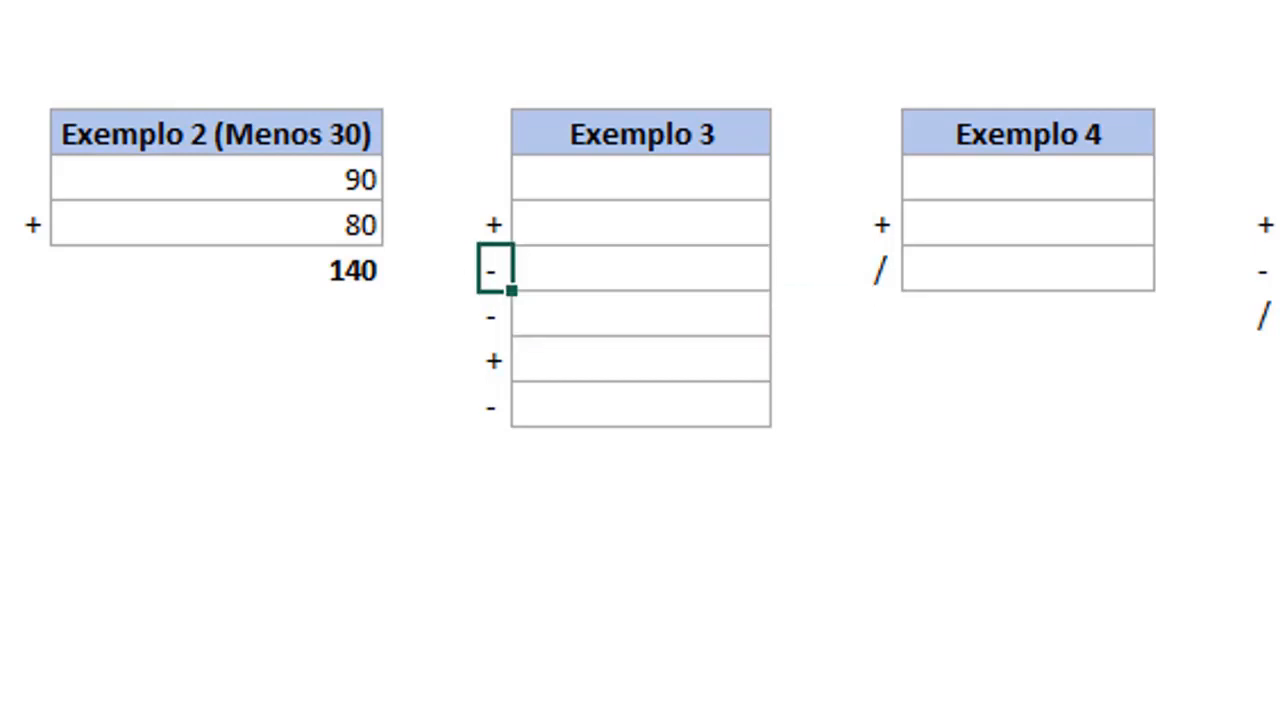
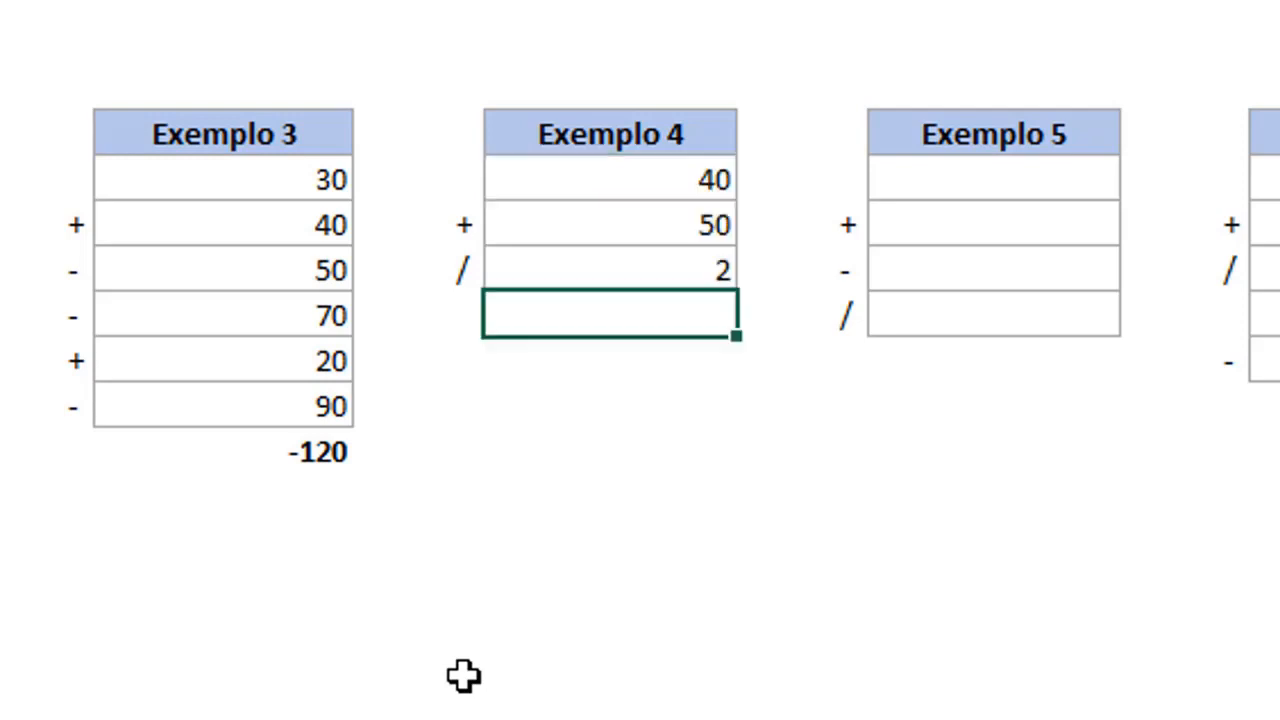
Build the Exemplo 4 result formula =L8+L9/L10 in cell L11.
text(=)
click(708, 188)
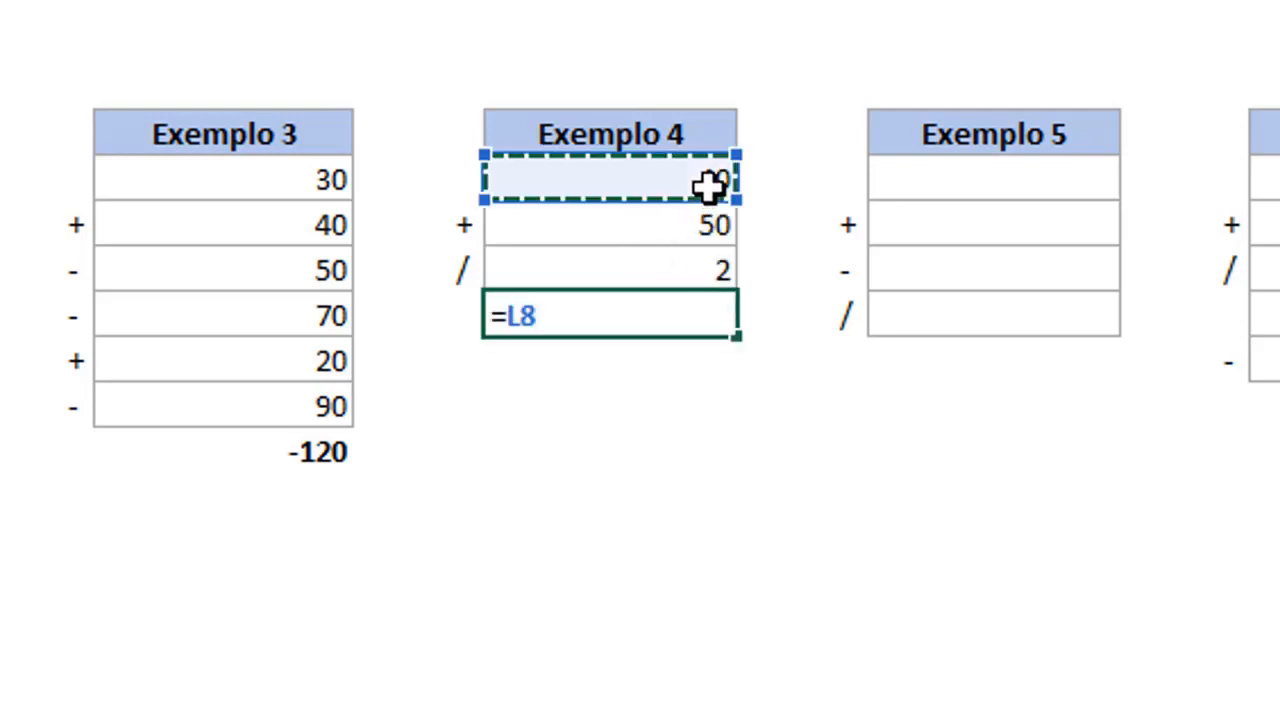
text(+)
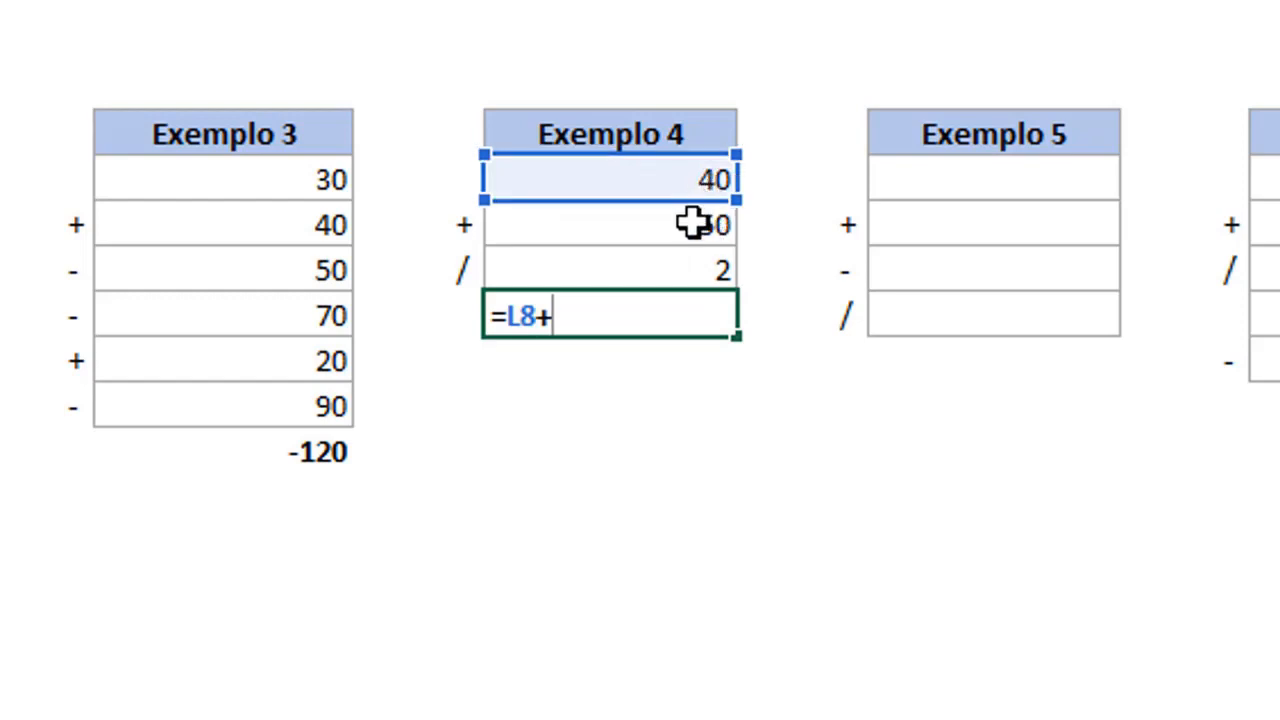
click(693, 222)
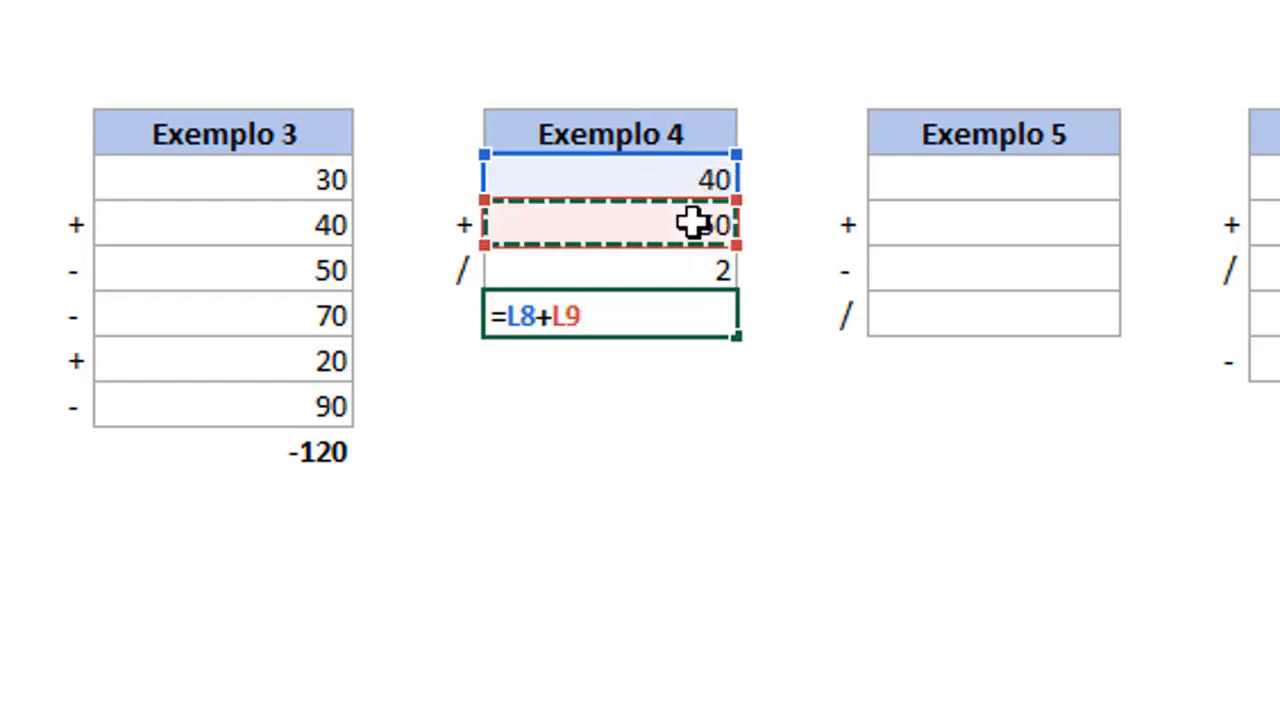
text(/)
click(659, 277)
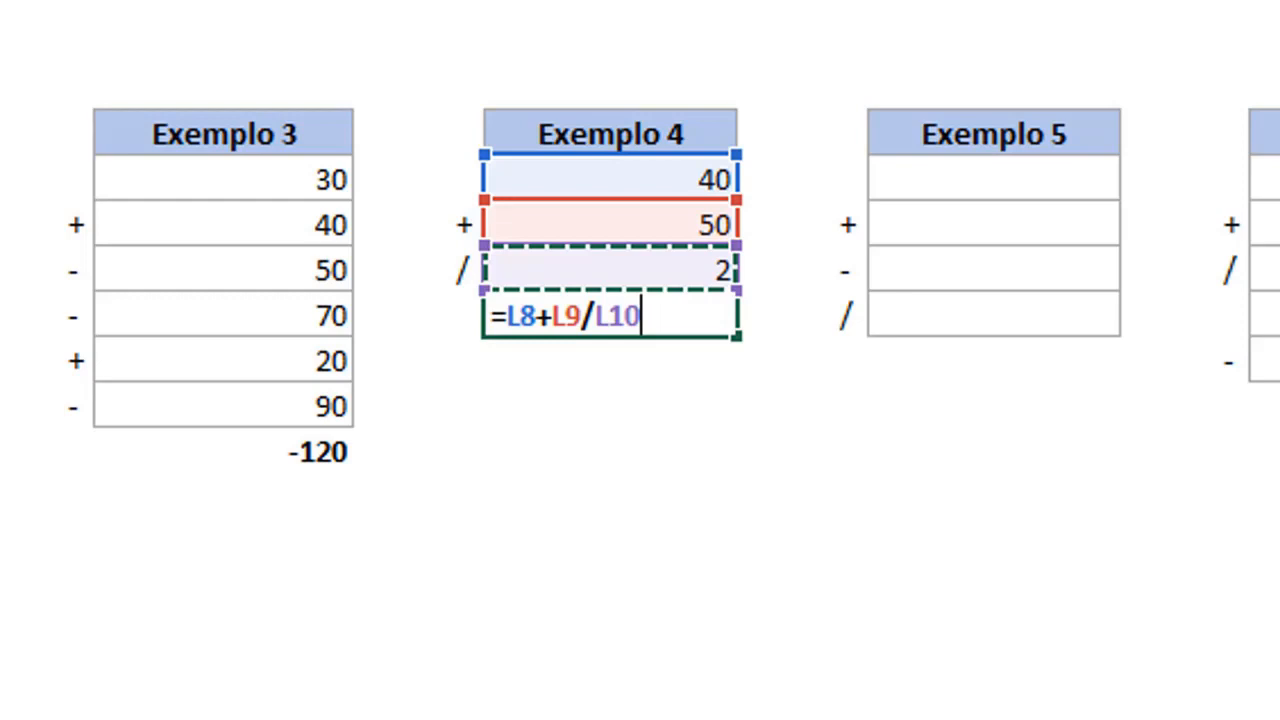
Enclose the addition in parentheses and enter the Exemplo 4 formula as =(L8+L9)/L10.
click(507, 316)
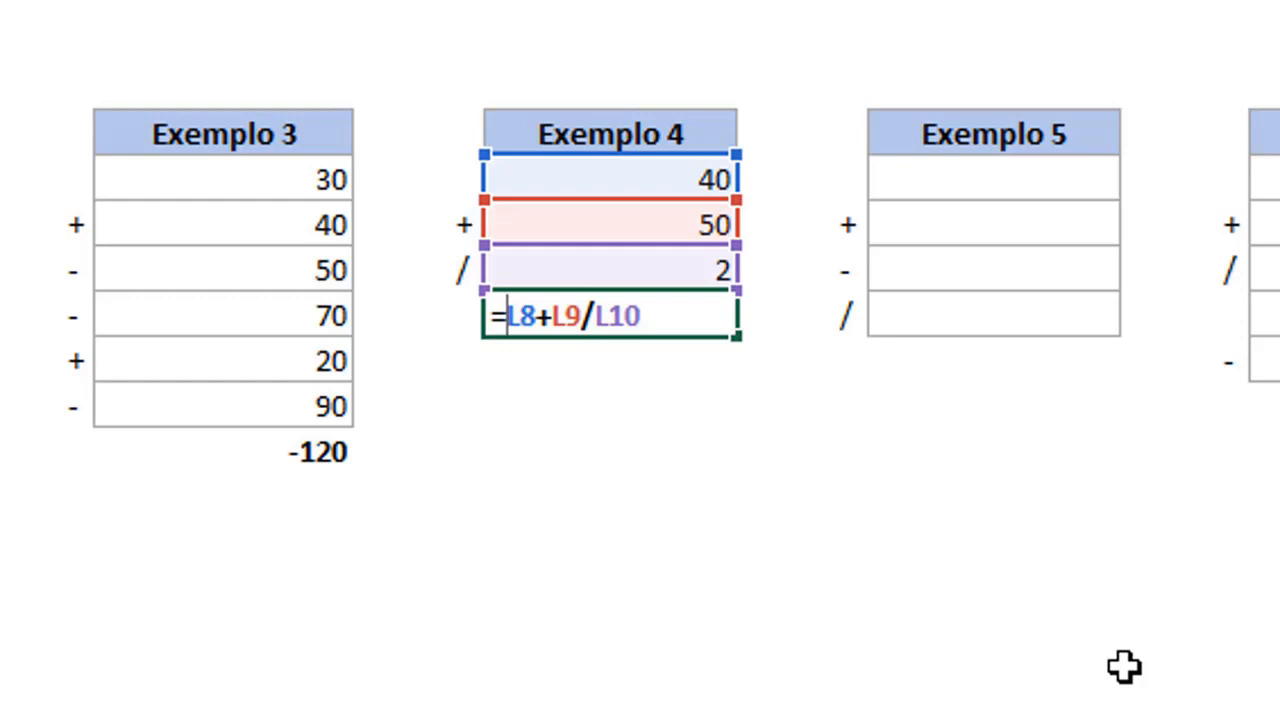
text(()
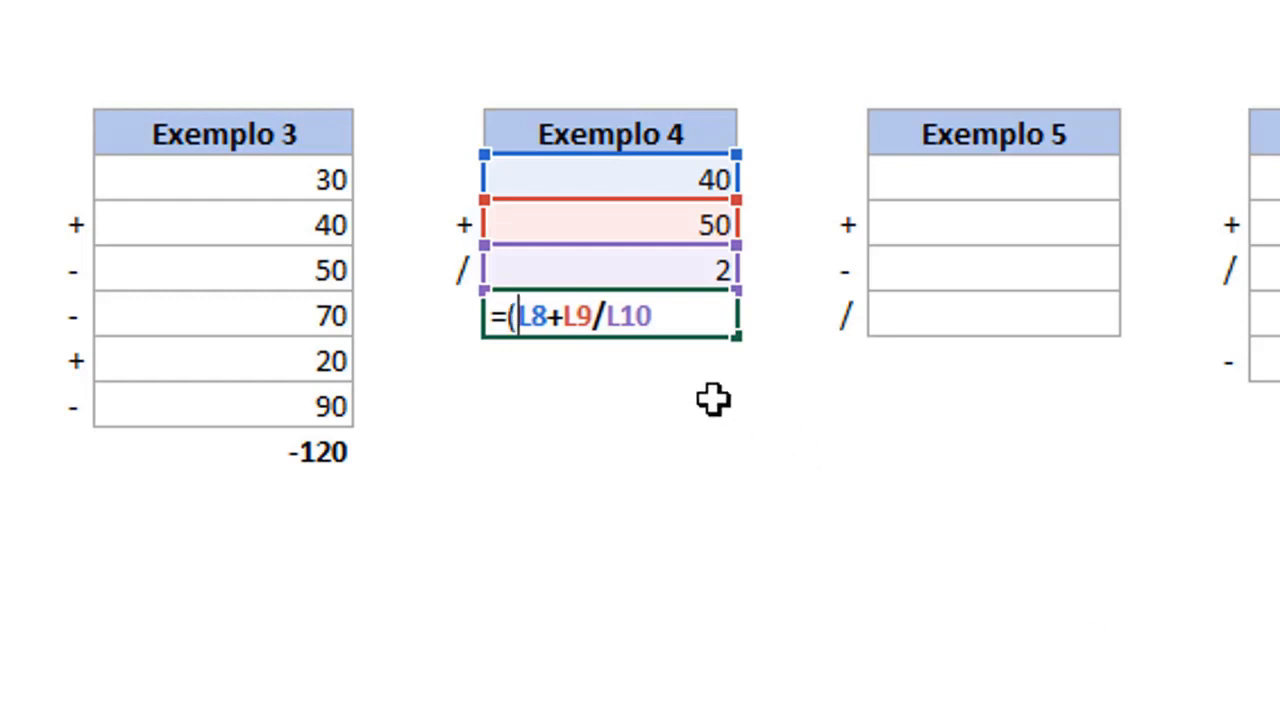
key(Right)
key(Right)
key(Right)
key(Right)
key(Right)
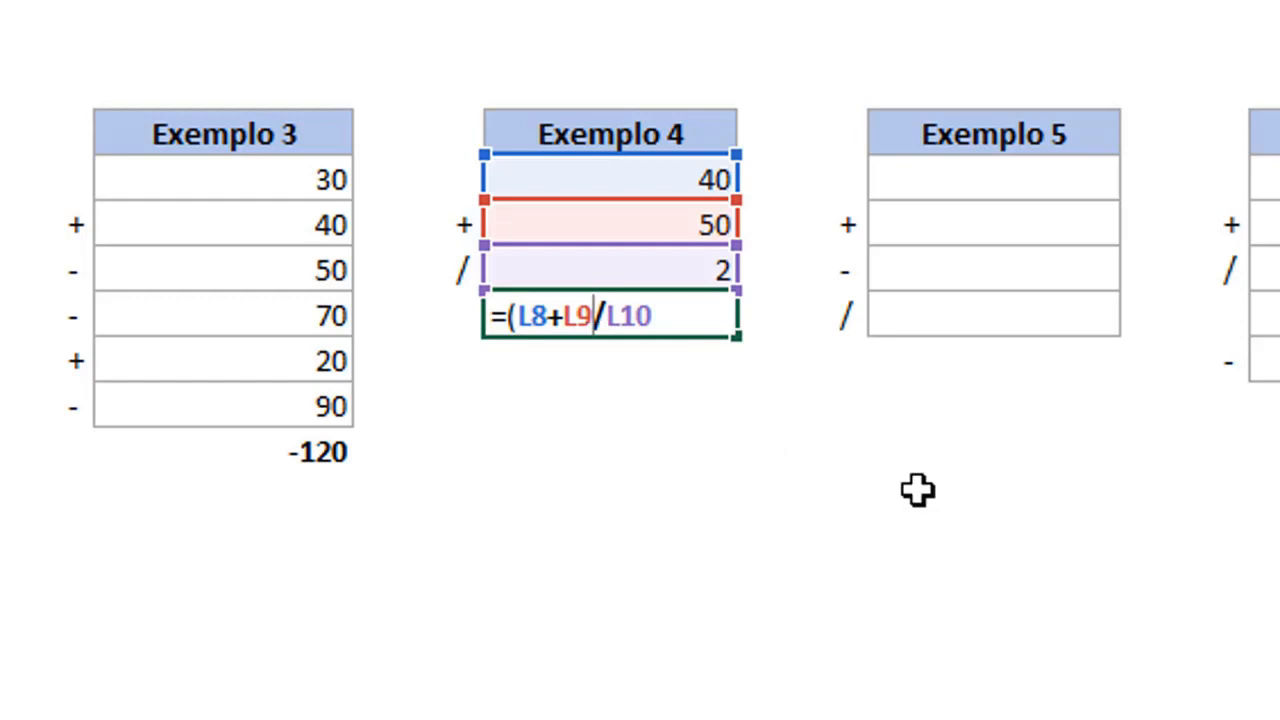
text())
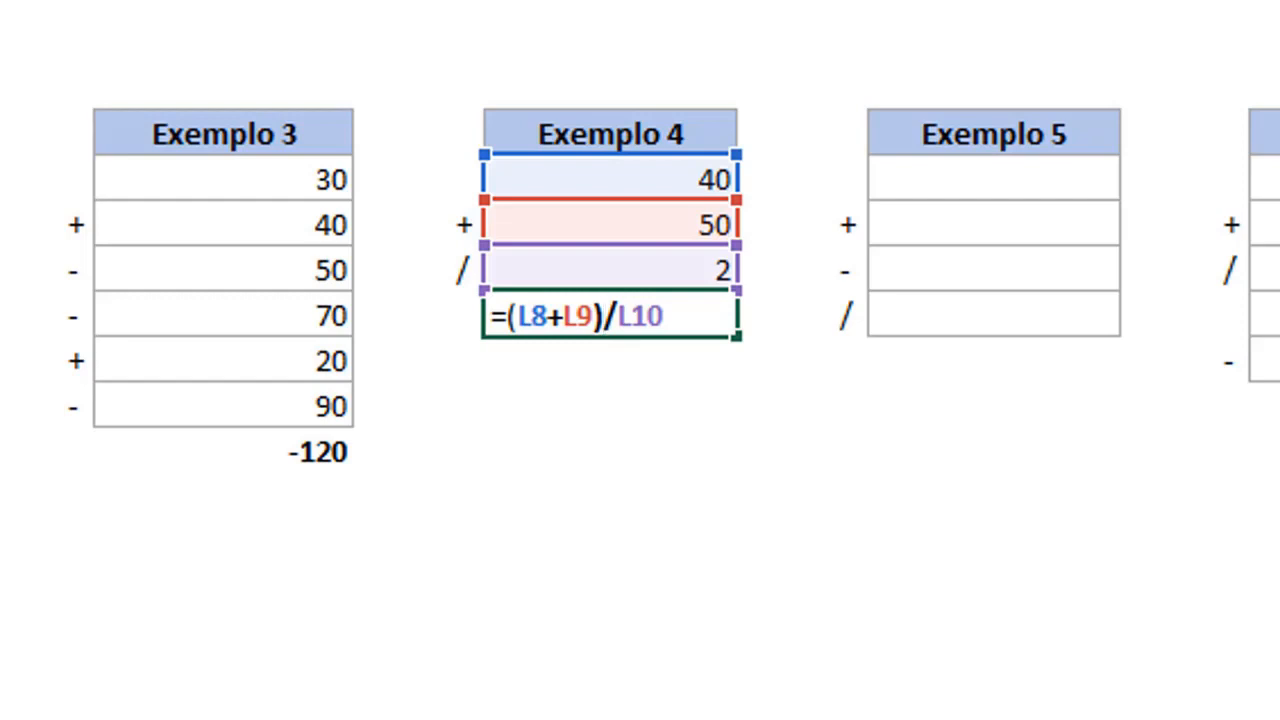
key(Return)
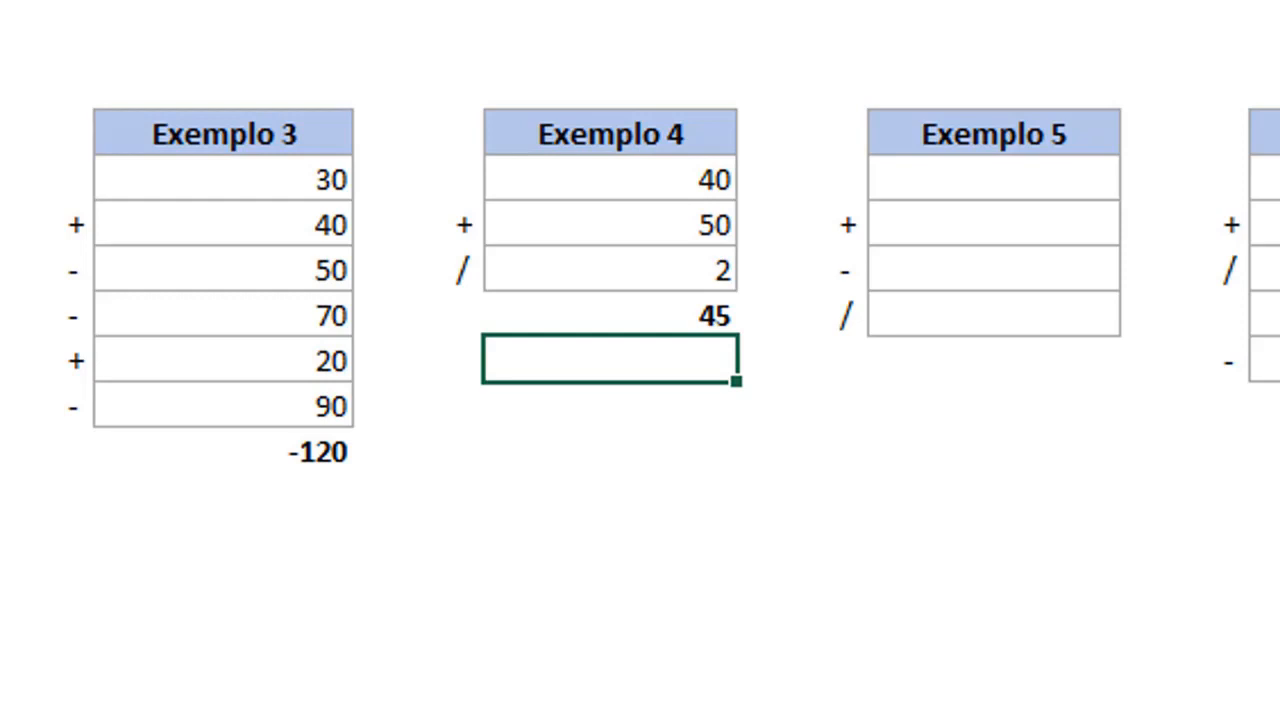
Fill in the Exemplo 5 values 300, 250, 50 and 5 in cells O8 to O11, and begin the formula =O8+O9-O10 in O12.
click(993, 172)
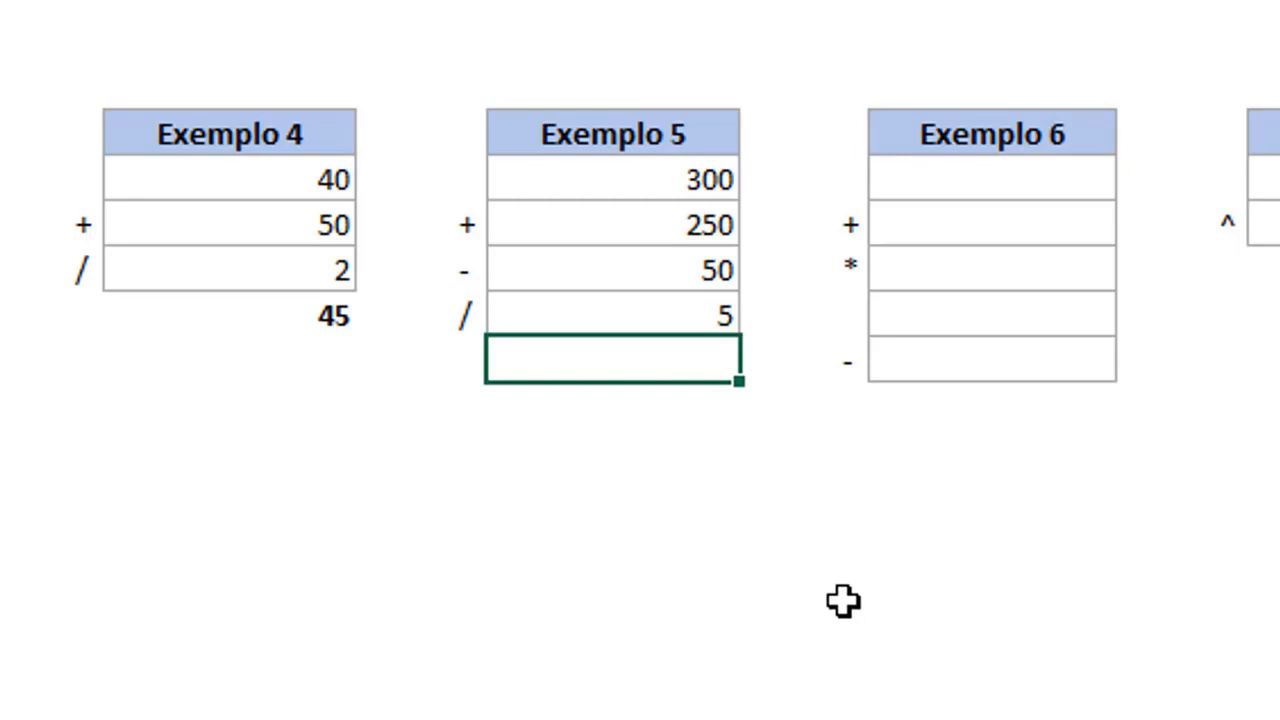
text(=)
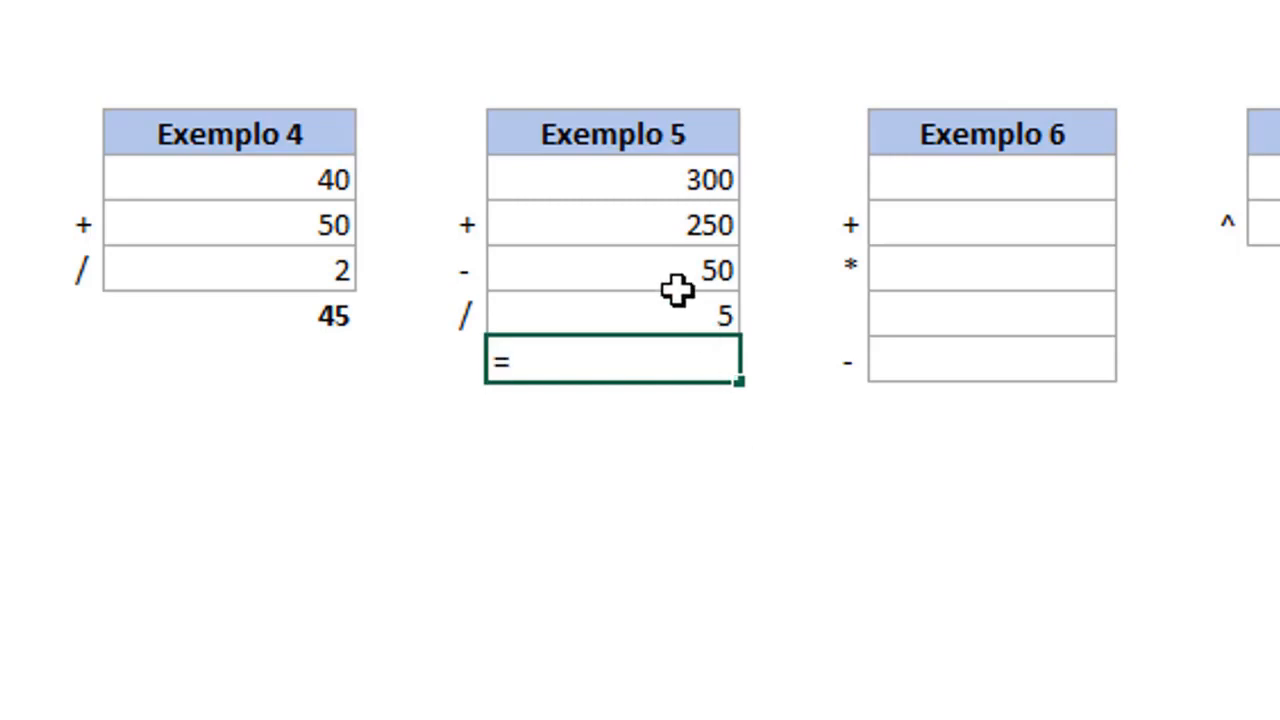
click(667, 181)
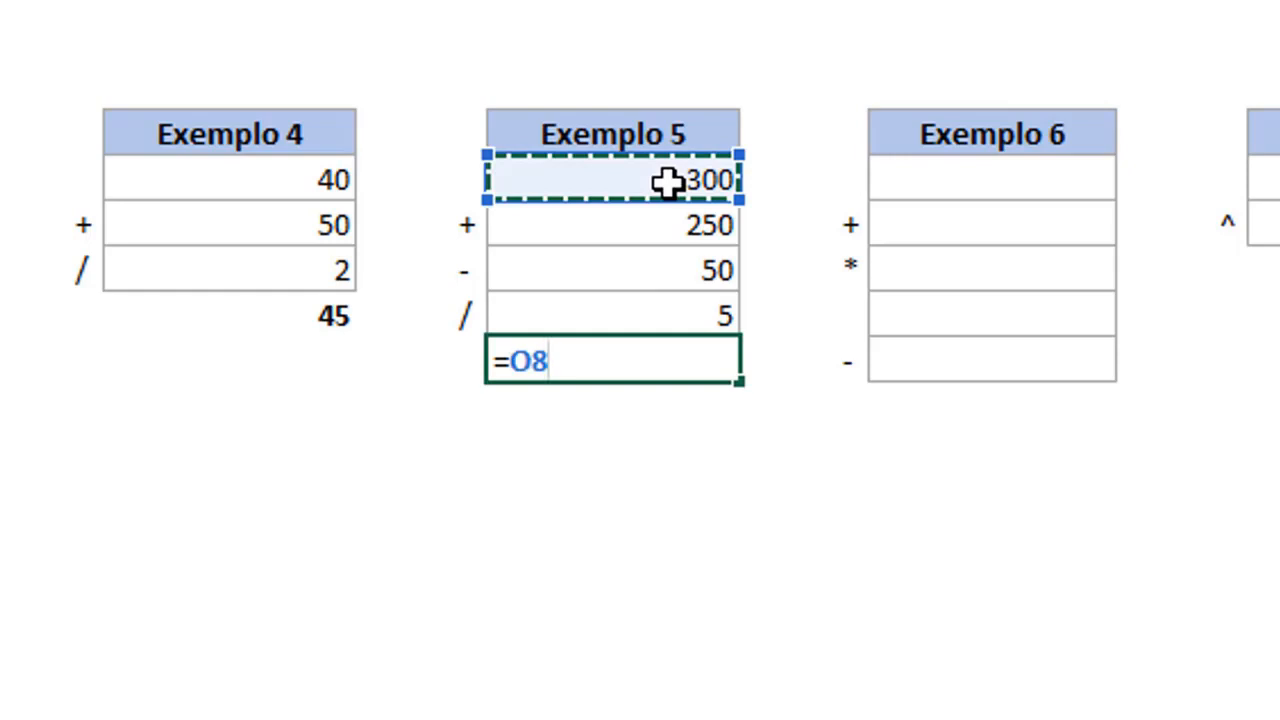
text(+)
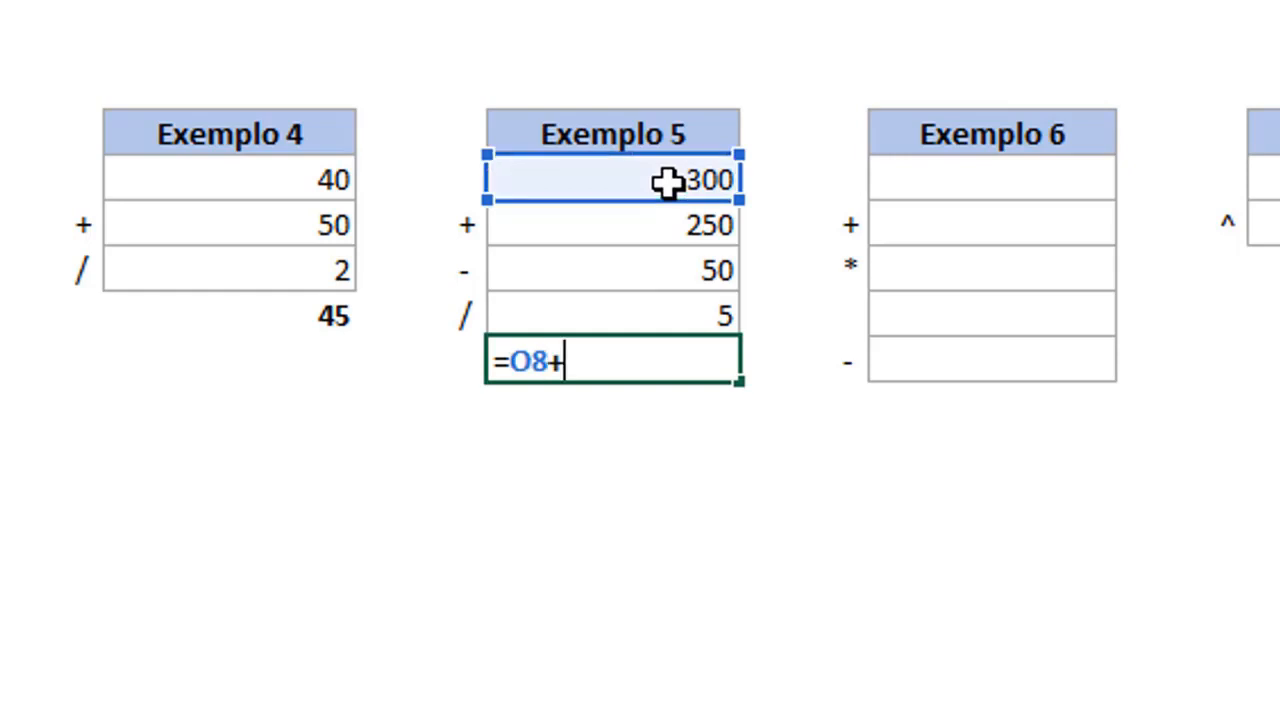
click(655, 212)
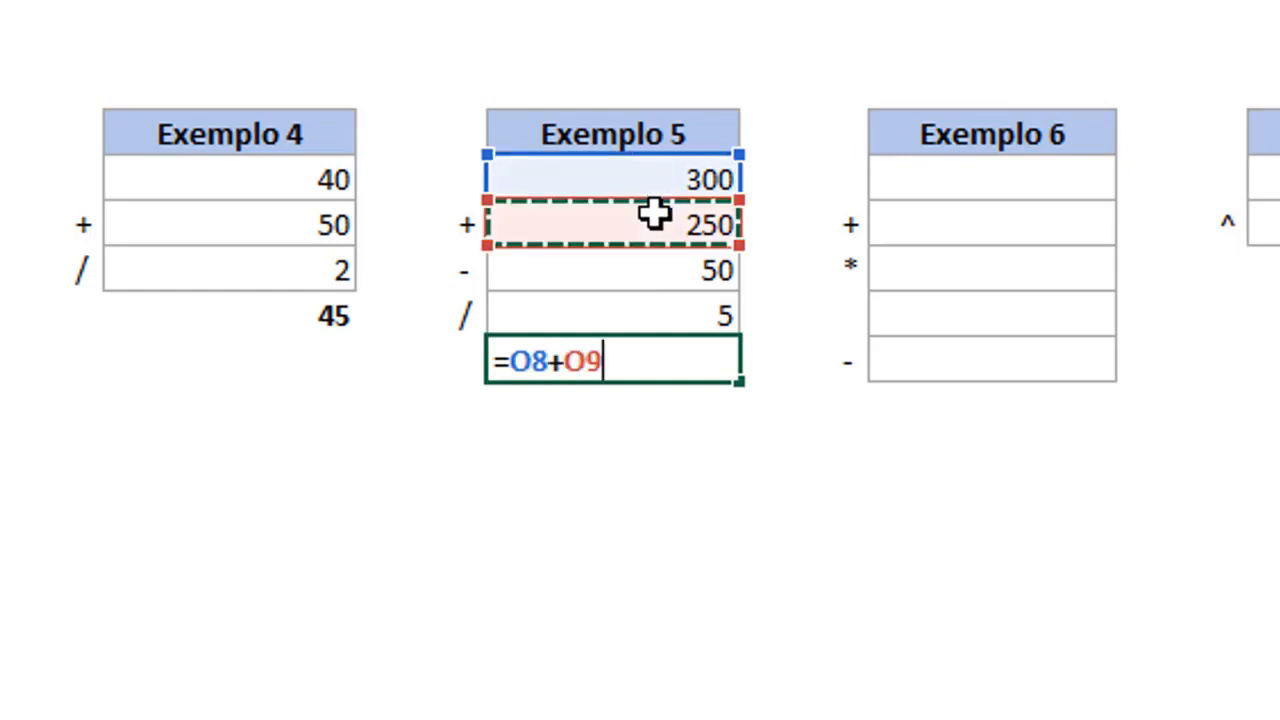
text(-)
click(656, 270)
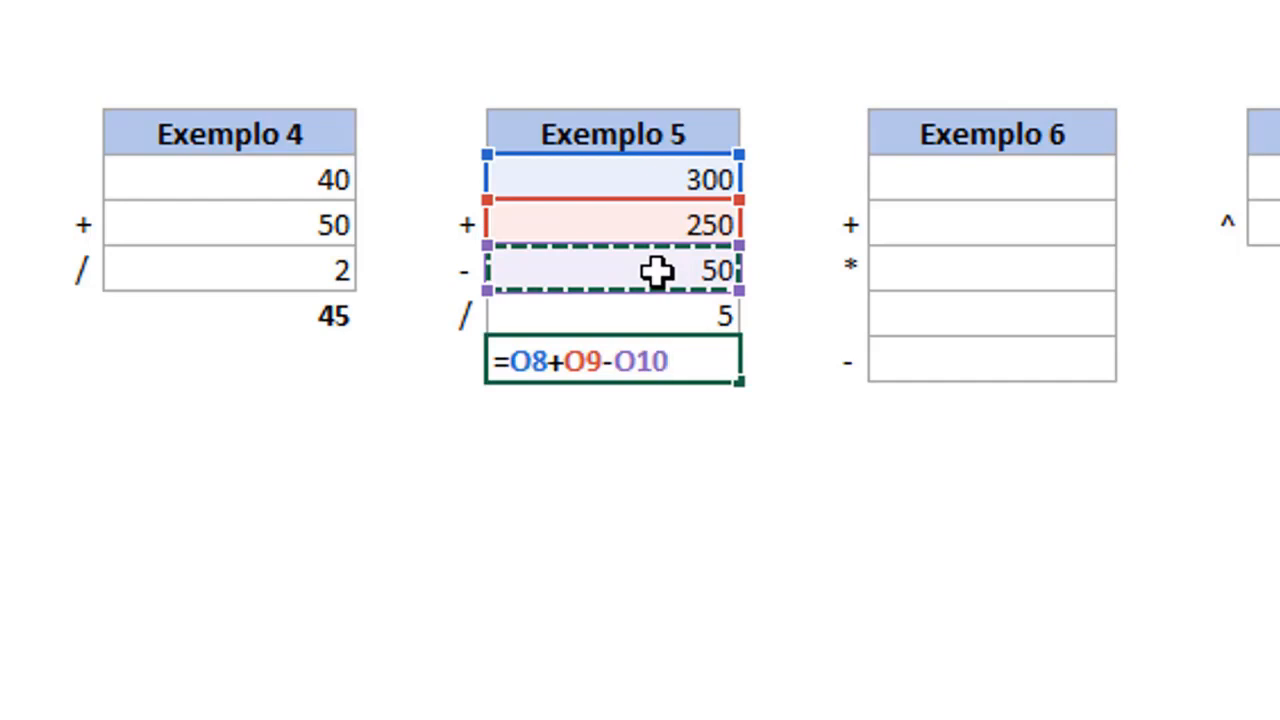
Enclose the Exemplo 5 expression in parentheses and divide it by O11, entering =(O8+O9-O10)/O11.
click(509, 358)
text(()
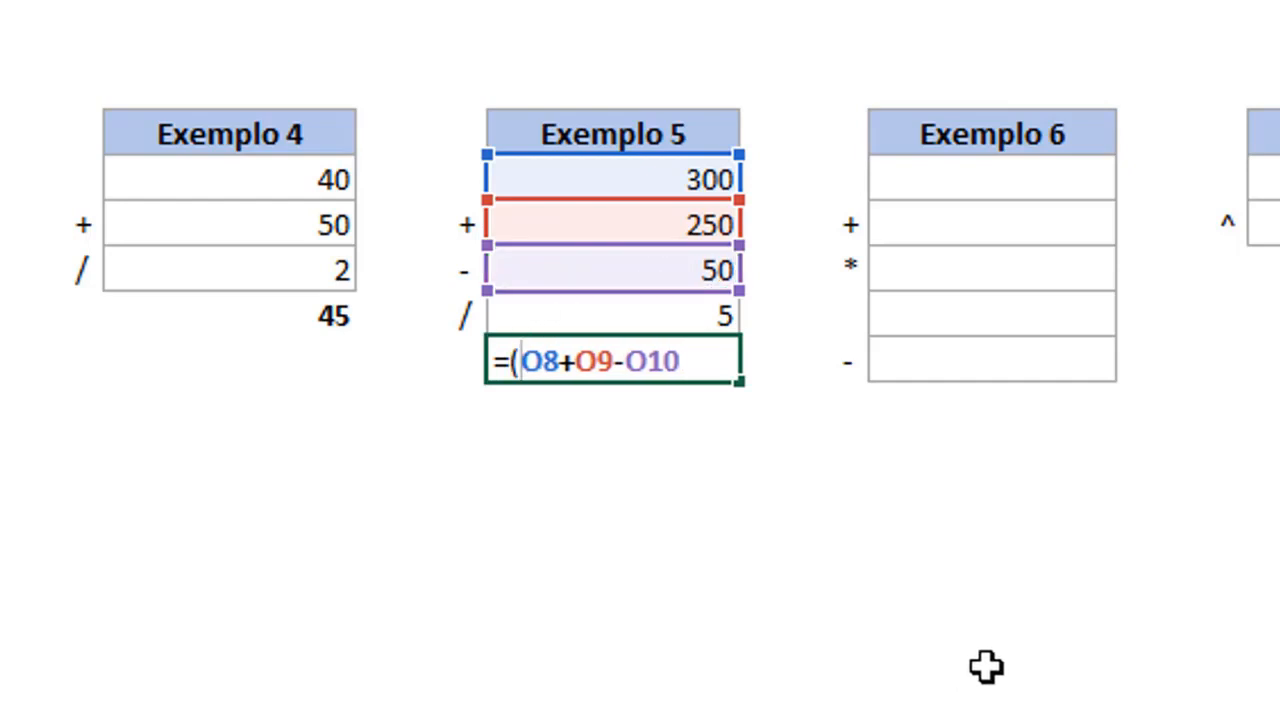
click(718, 362)
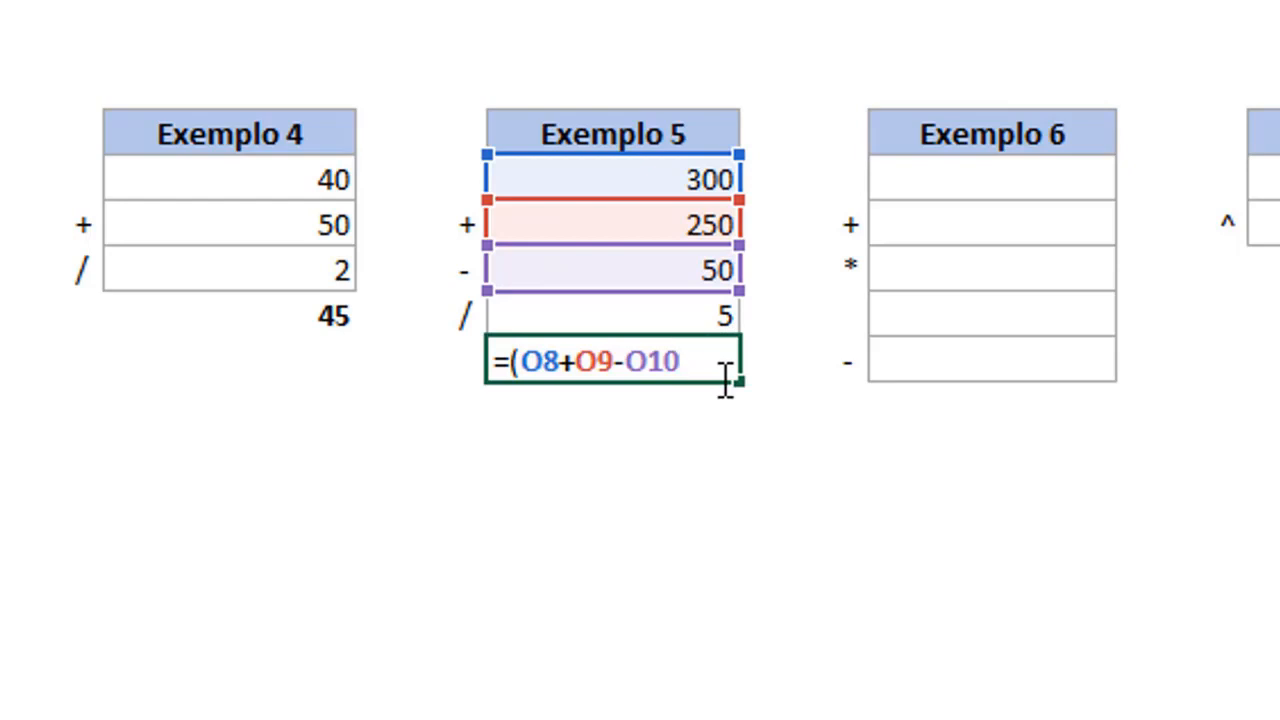
text())
text(/)
click(693, 302)
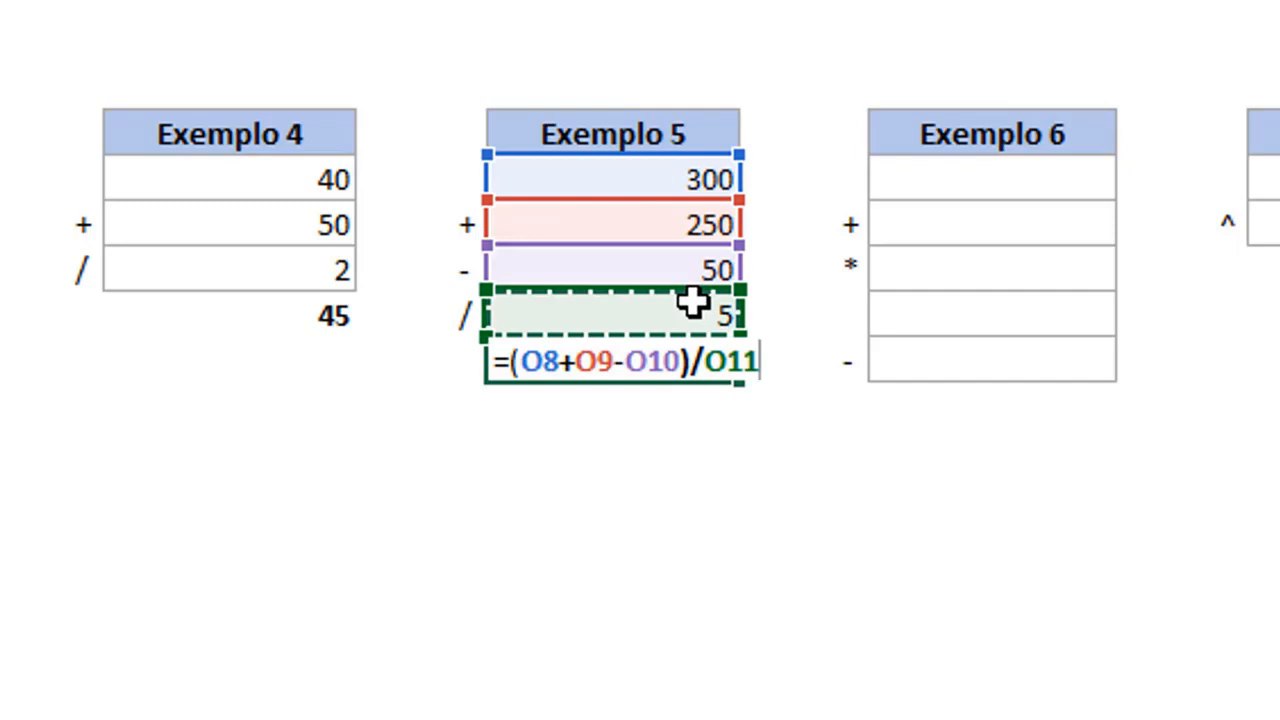
key(Return)
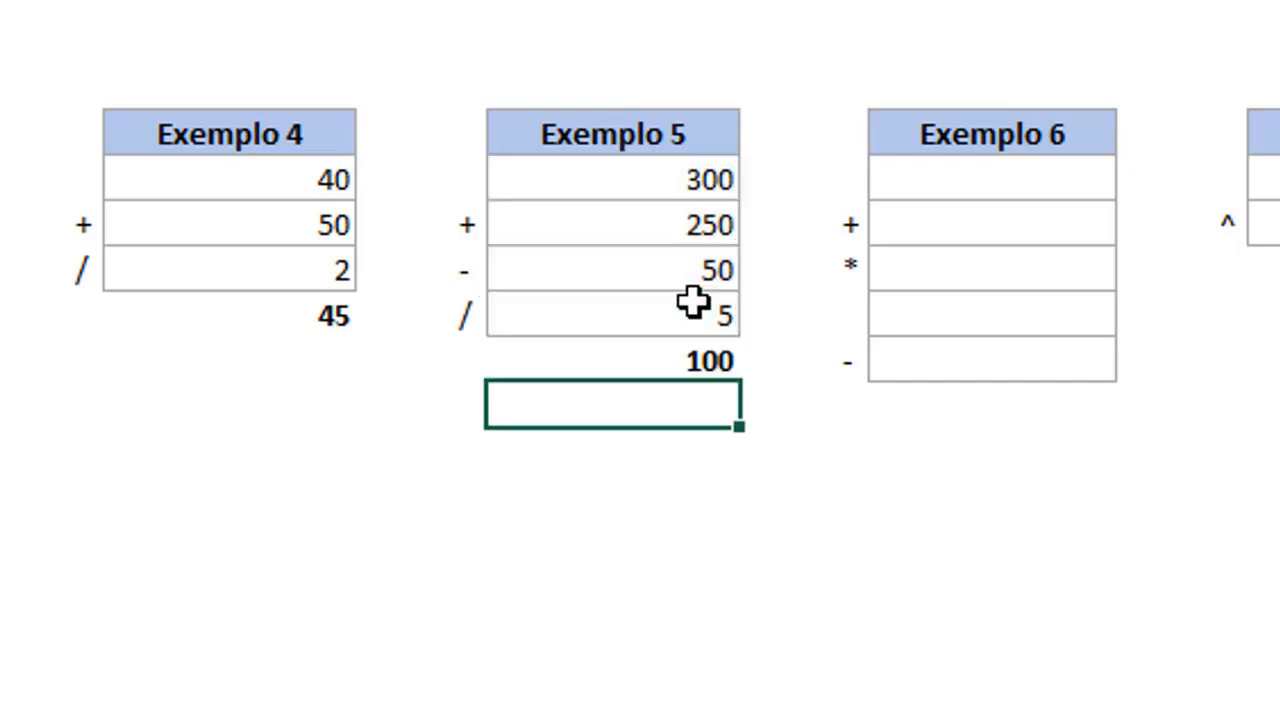
Fill in the Exemplo 6 values with 120 in R8, 130 in R9, 2,8 in R11 and 1,3 in R12.
key(Up)
key(Up)
key(Up)
key(Up)
key(Up)
key(Right)
key(Right)
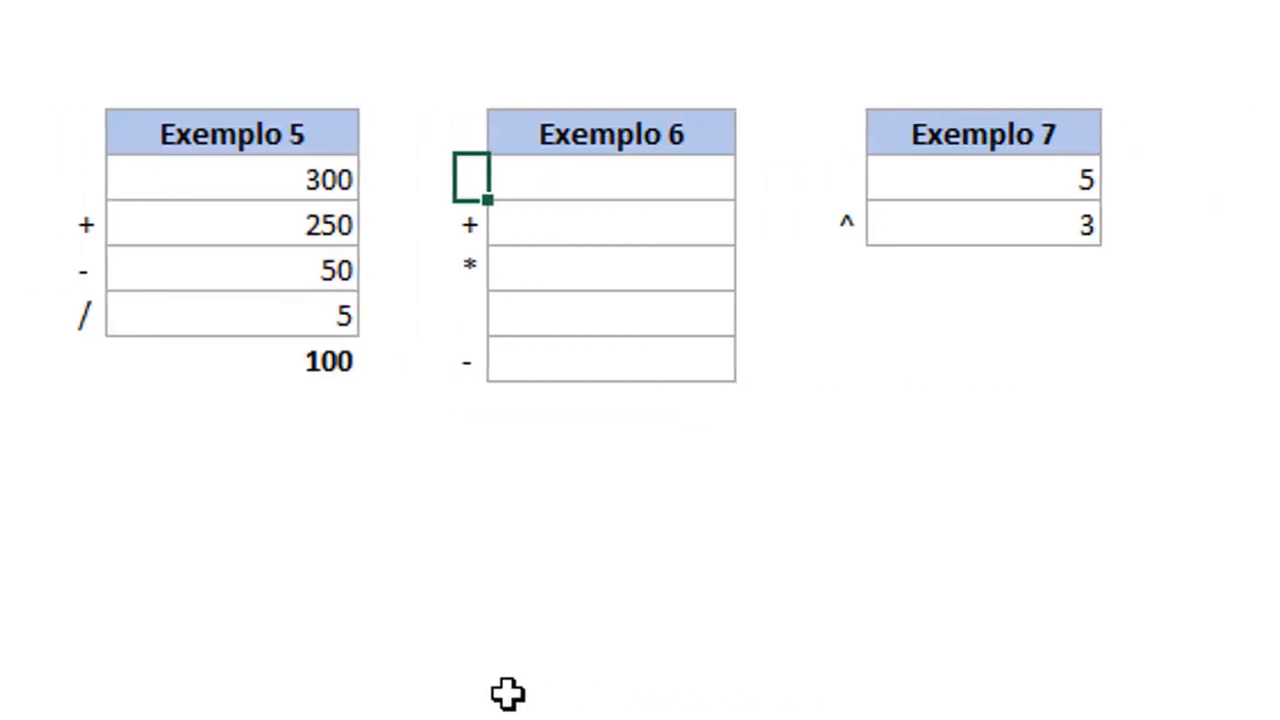
key(Right)
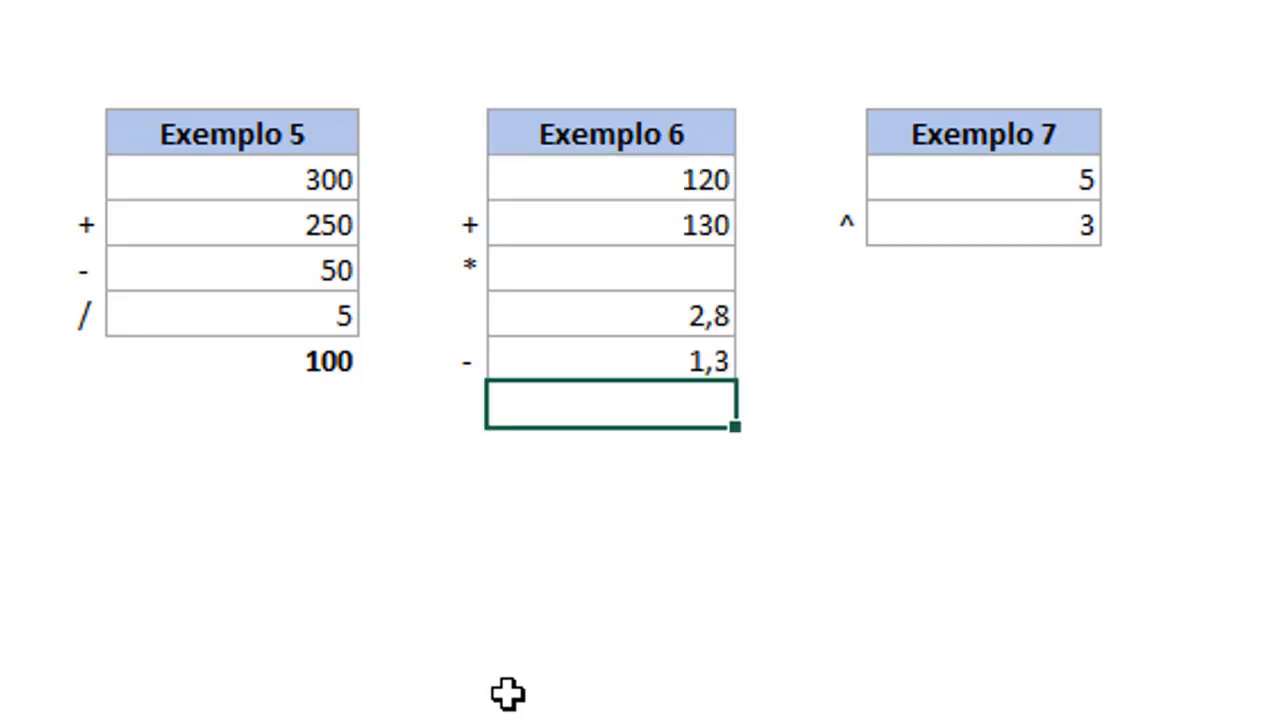
click(627, 279)
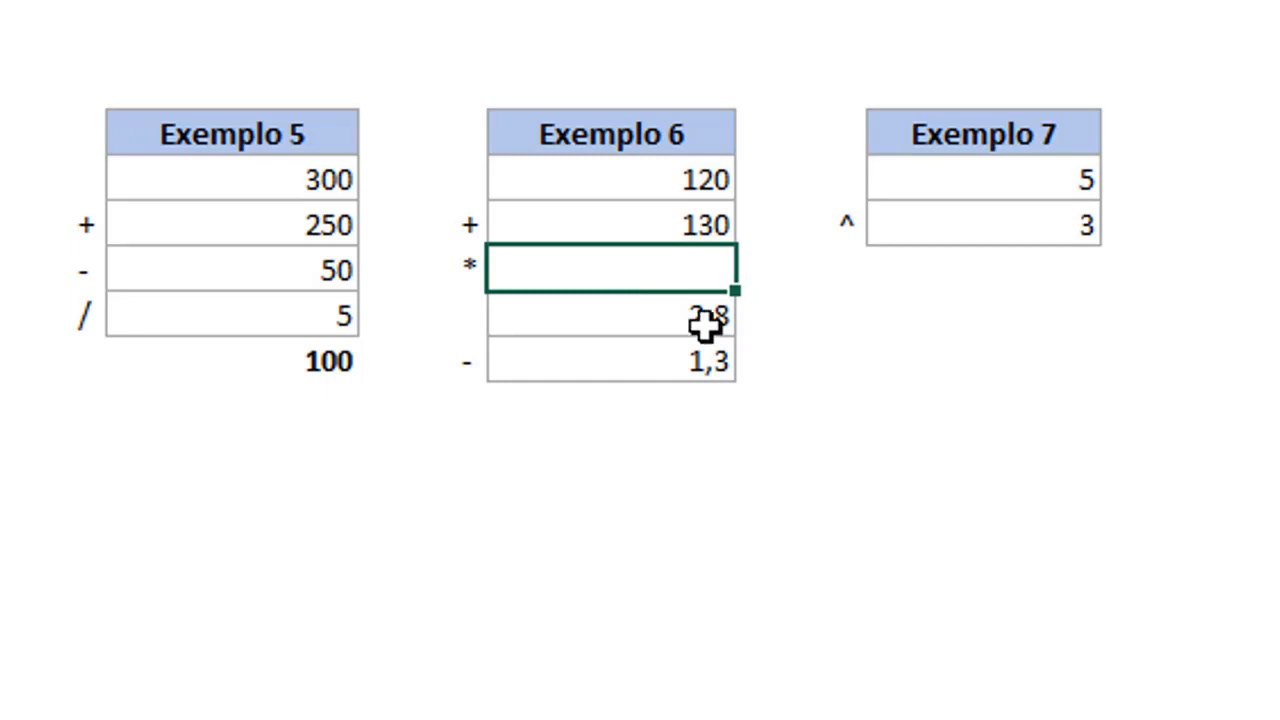
click(612, 415)
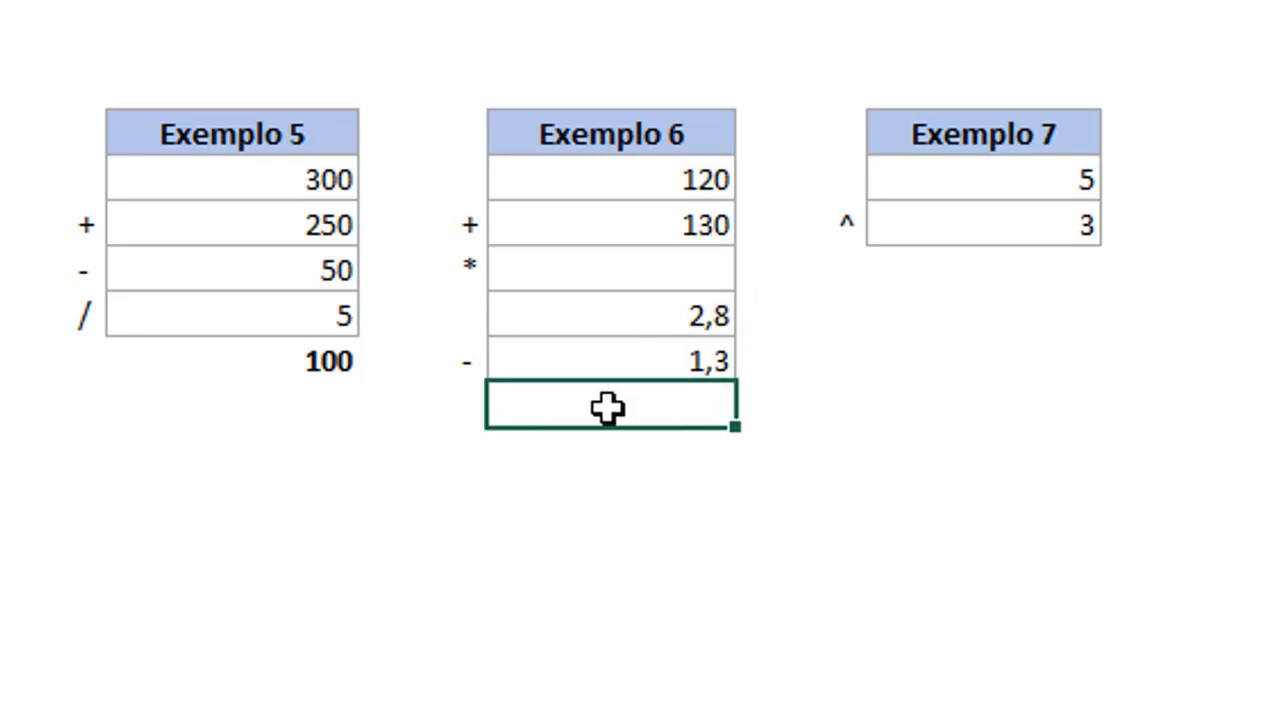
click(672, 173)
drag(672, 173, 672, 217)
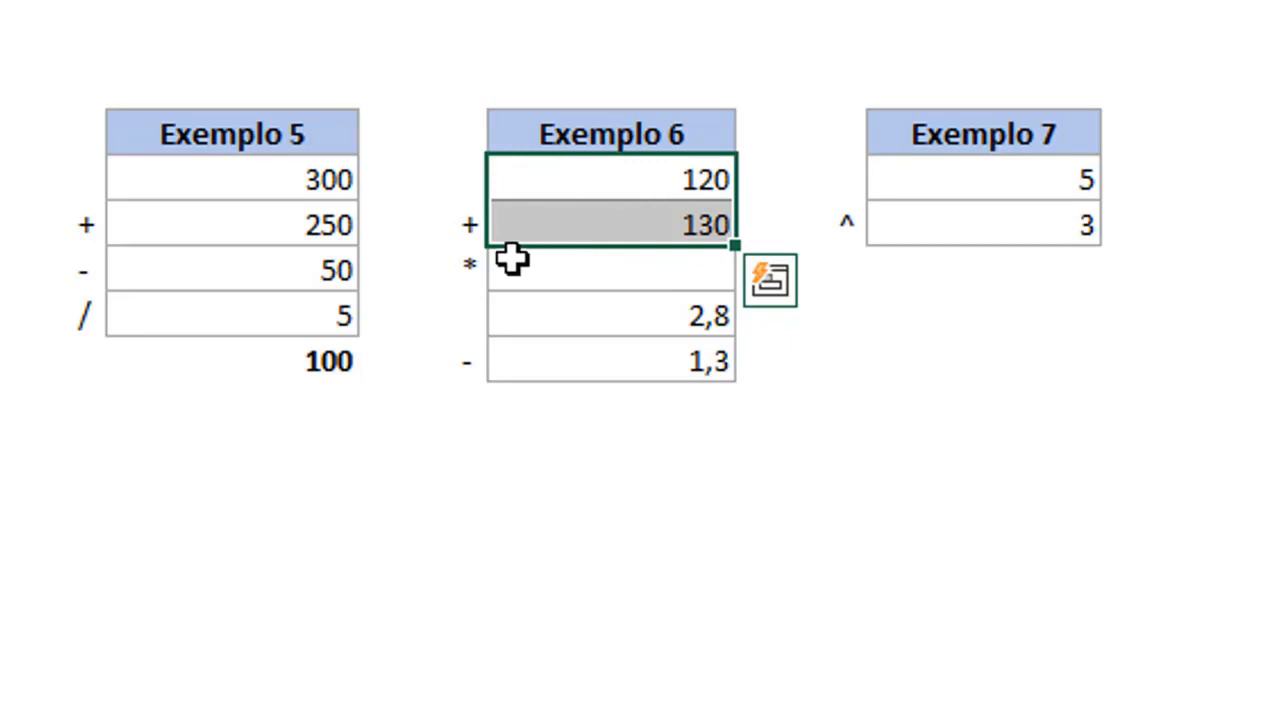
click(468, 267)
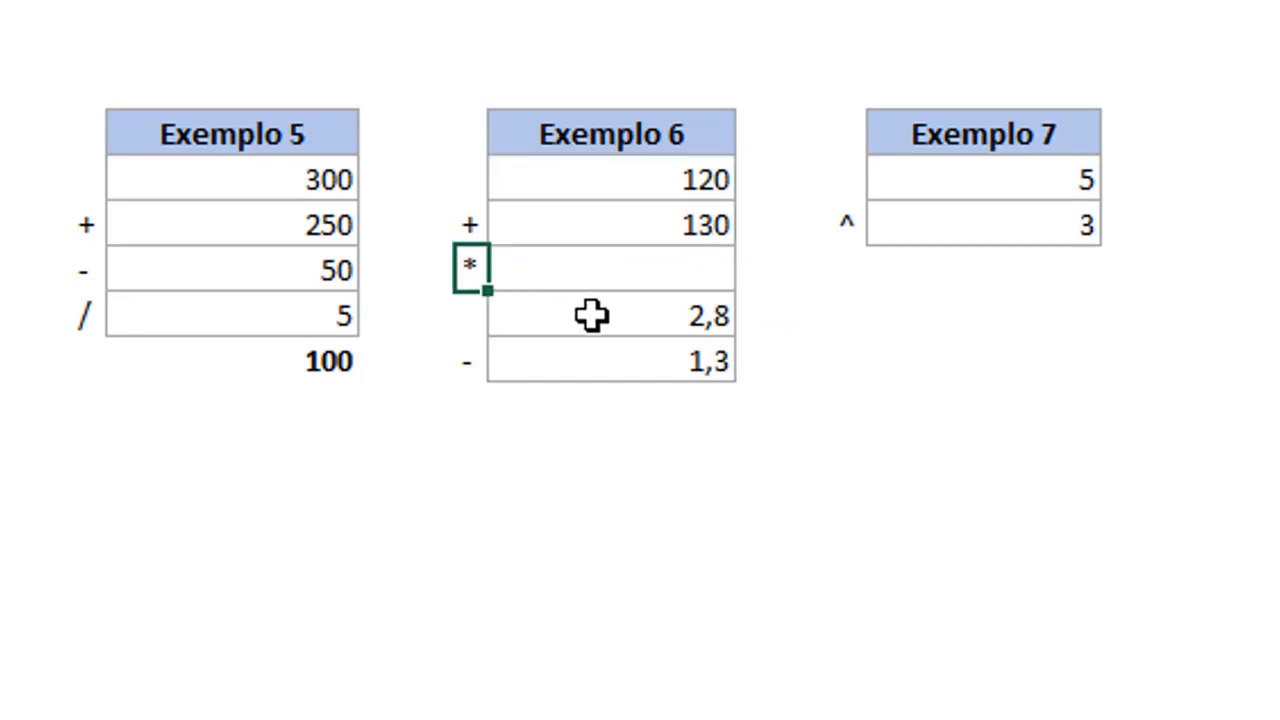
drag(591, 315, 591, 363)
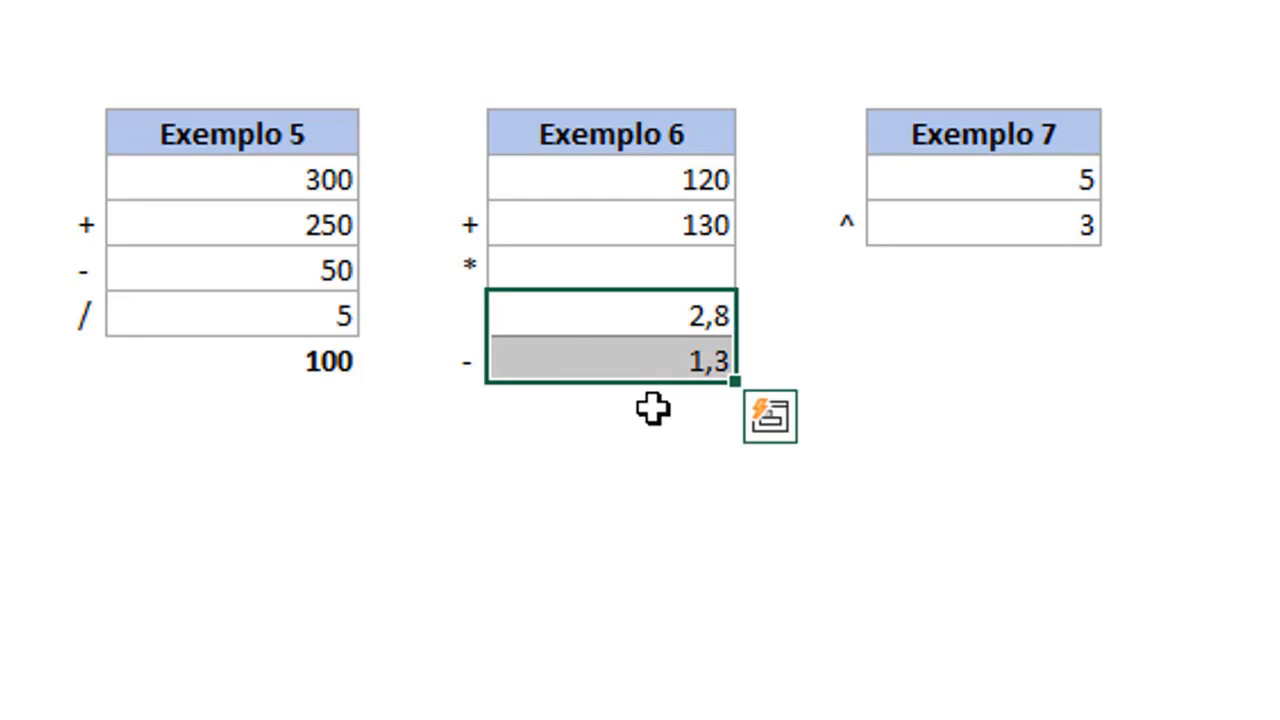
Start the Exemplo 6 result formula in cell R13 with the parenthesised sum =(R8+R9).
click(652, 407)
text(=)
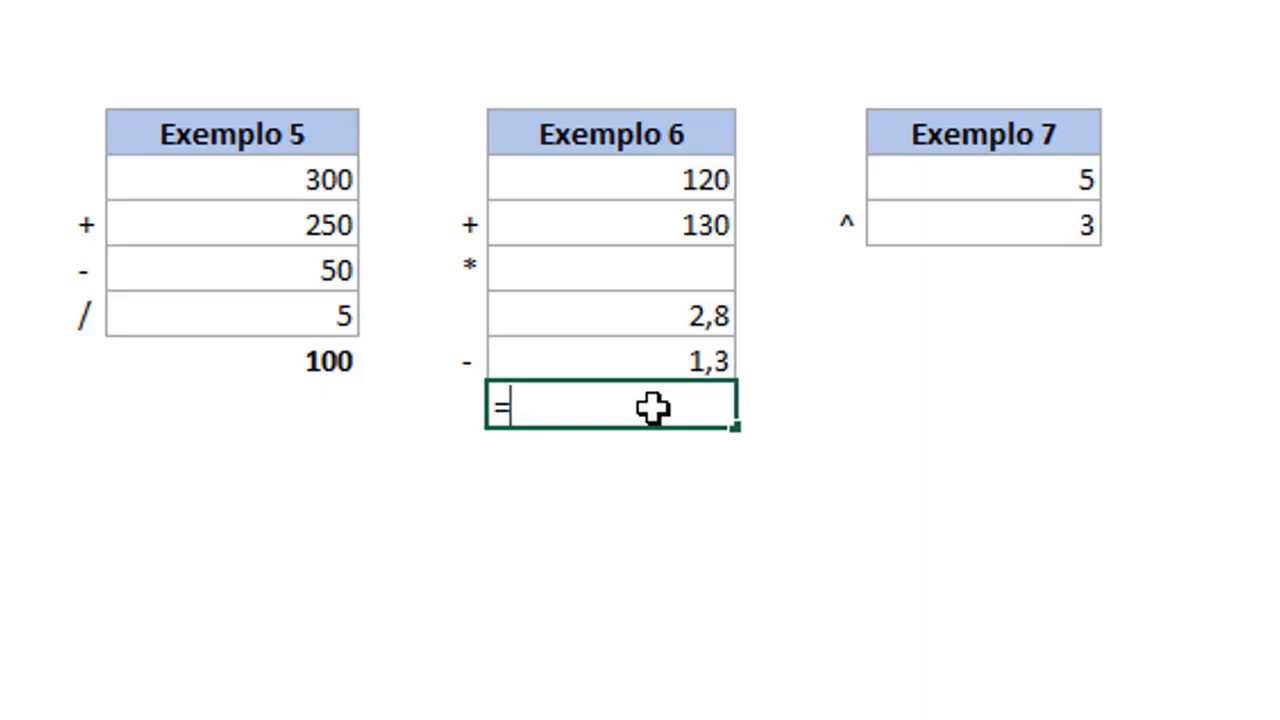
text(()
click(698, 180)
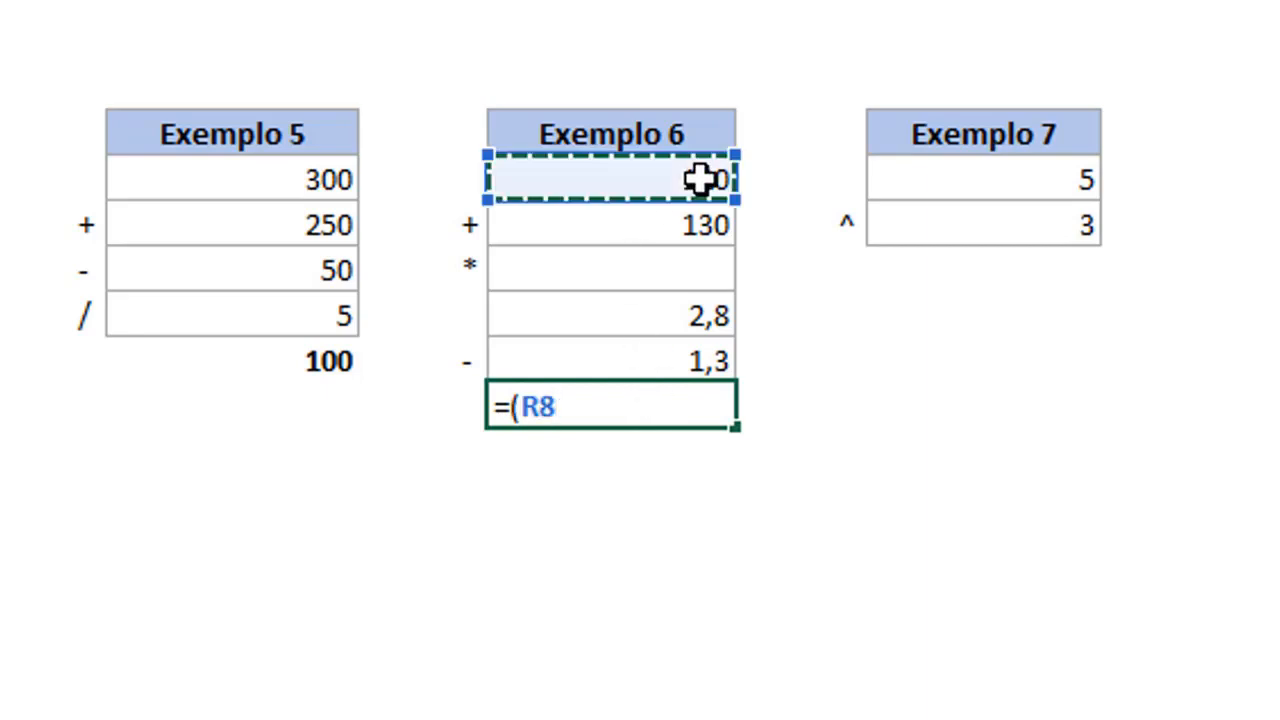
text(+)
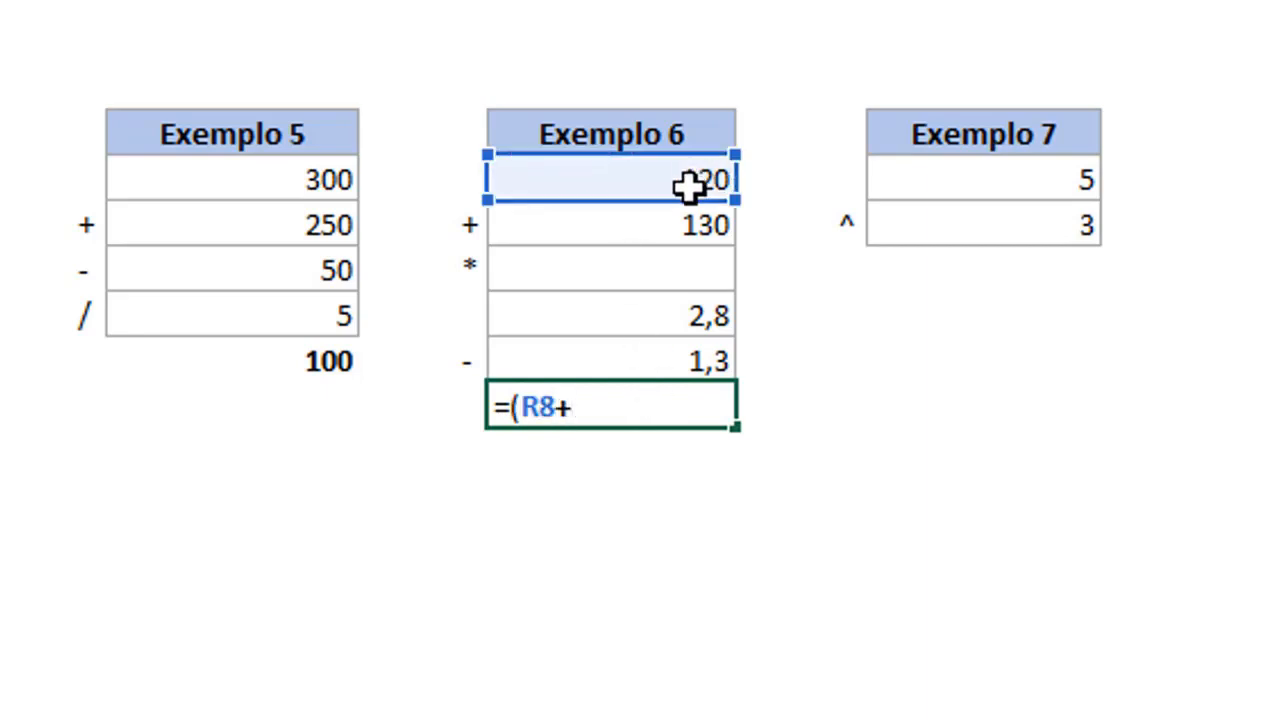
click(631, 231)
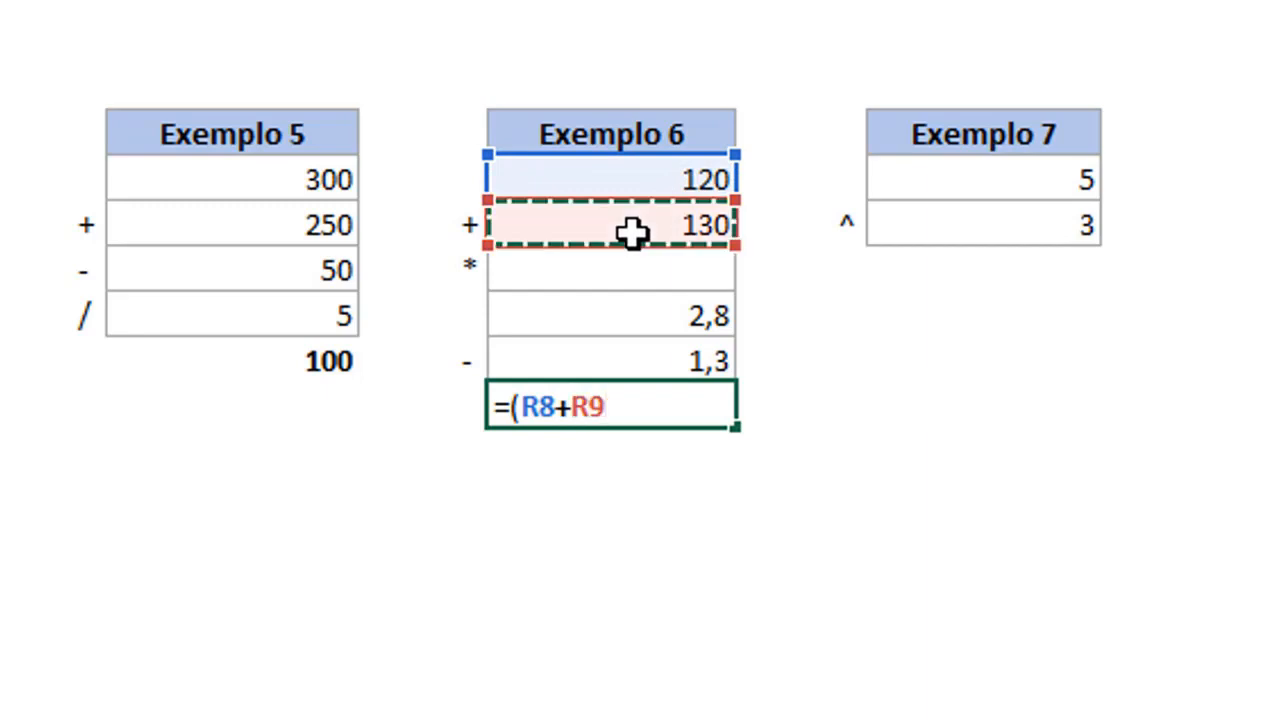
text())
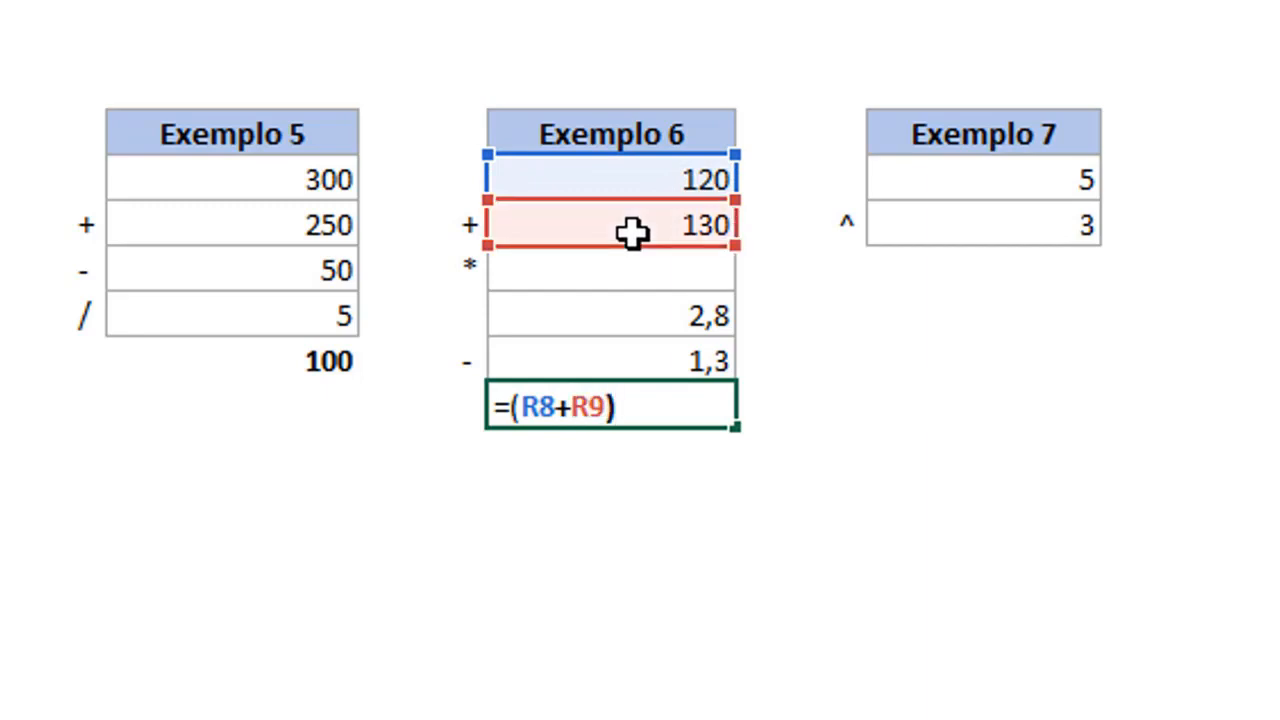
text(*)
Complete the Exemplo 6 formula in R13 by multiplying by the parenthesised difference, entering =(R8+R9)*(R11-R12).
text(()
click(638, 308)
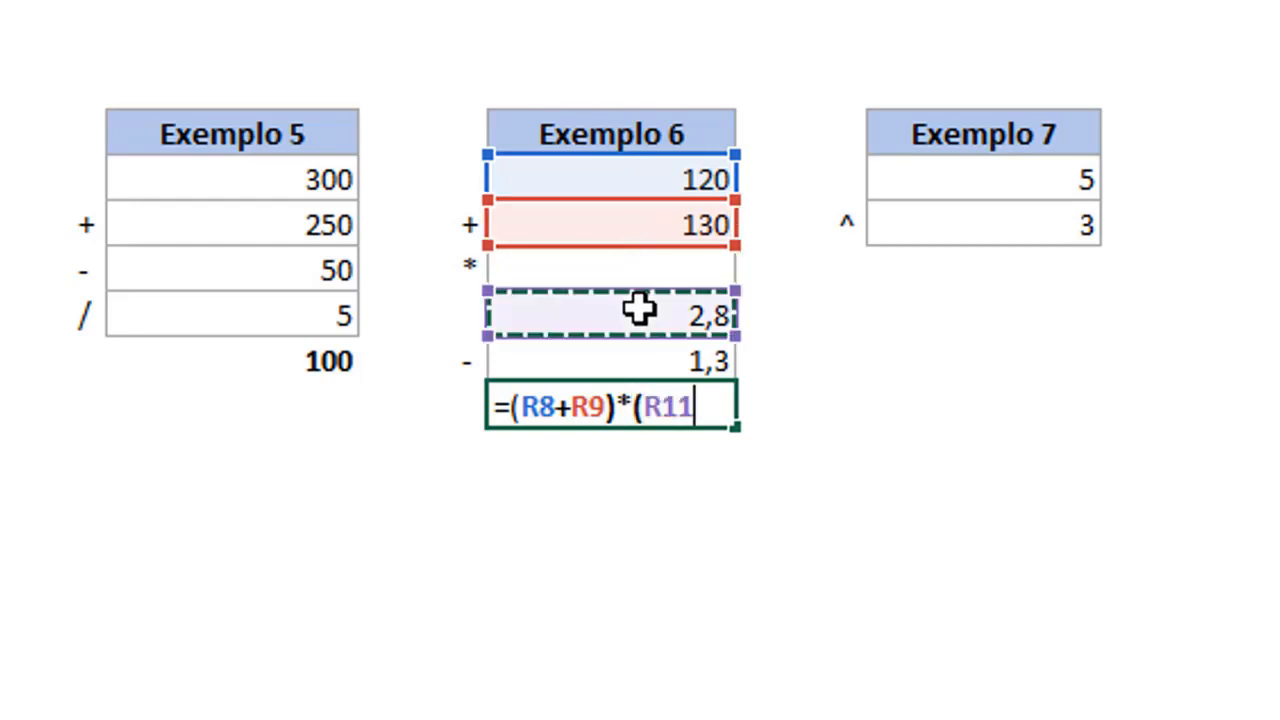
text(-)
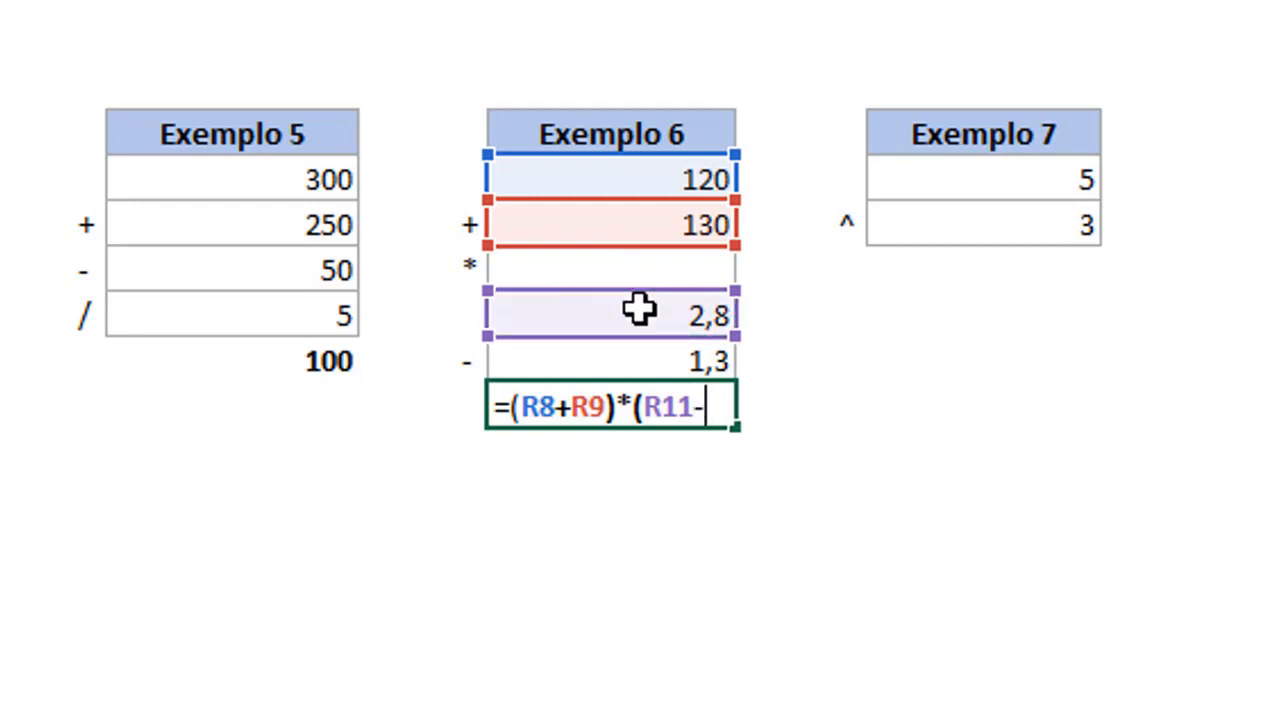
click(614, 357)
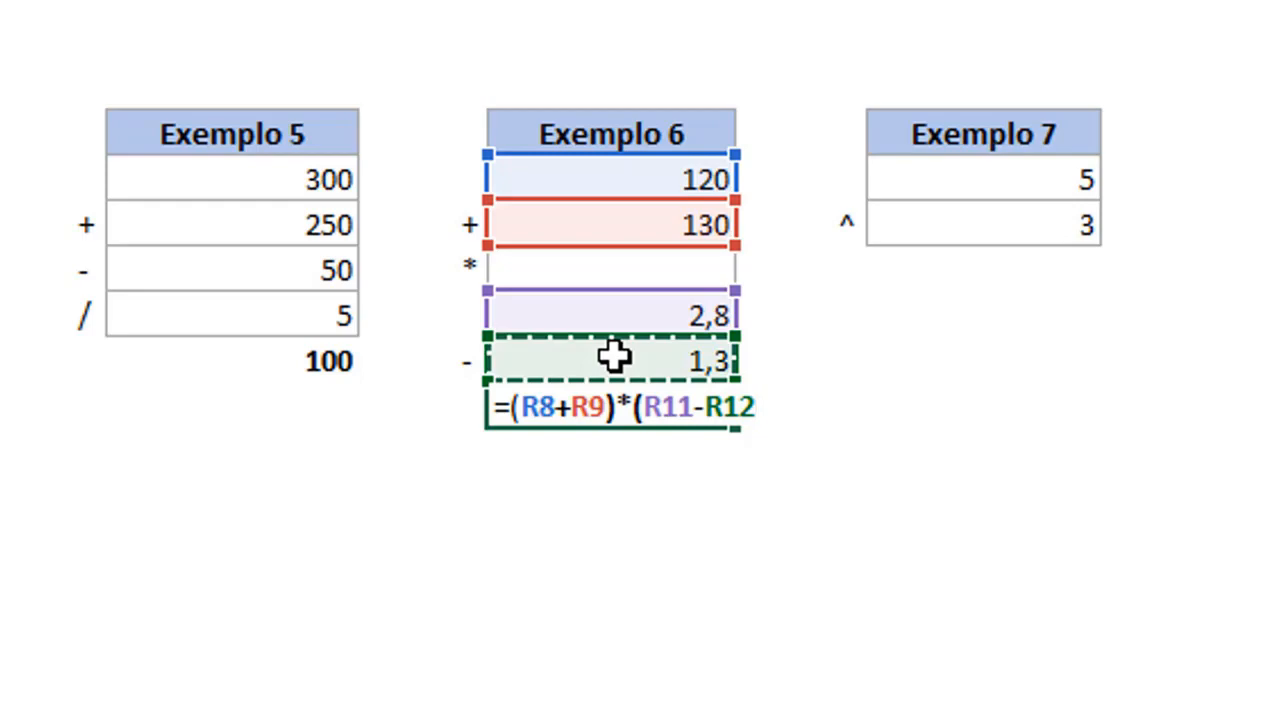
text())
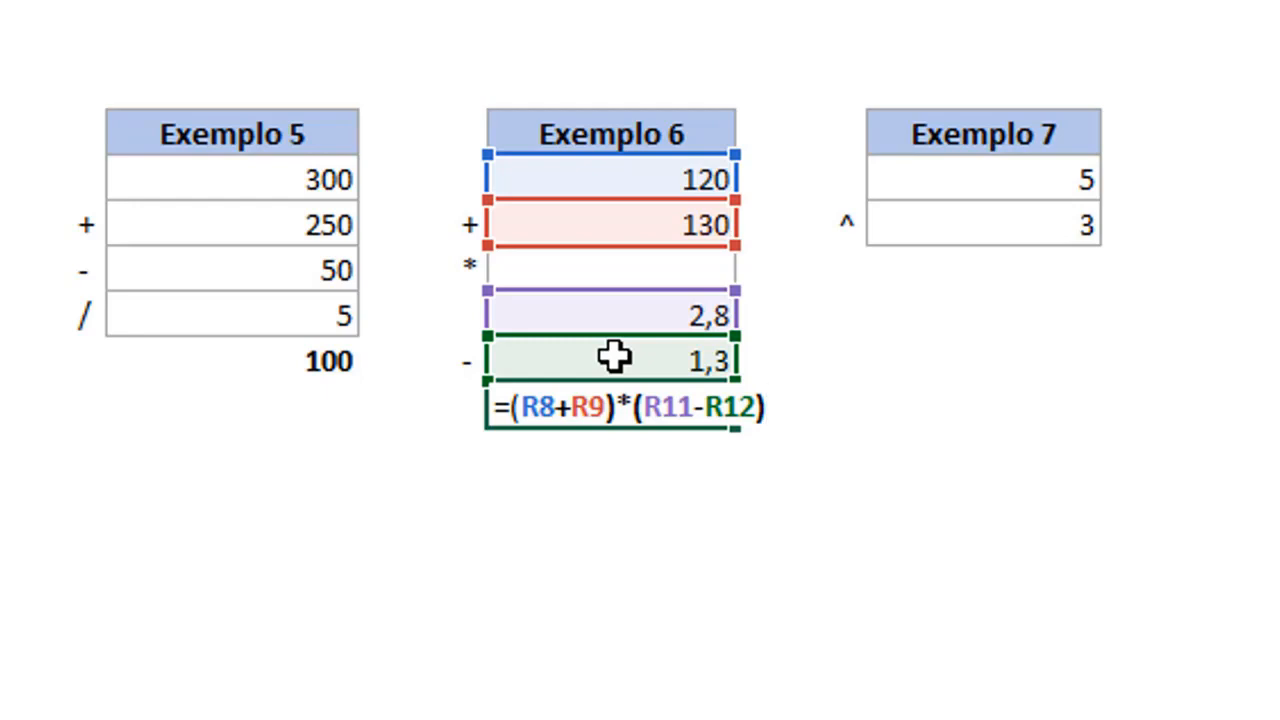
key(Return)
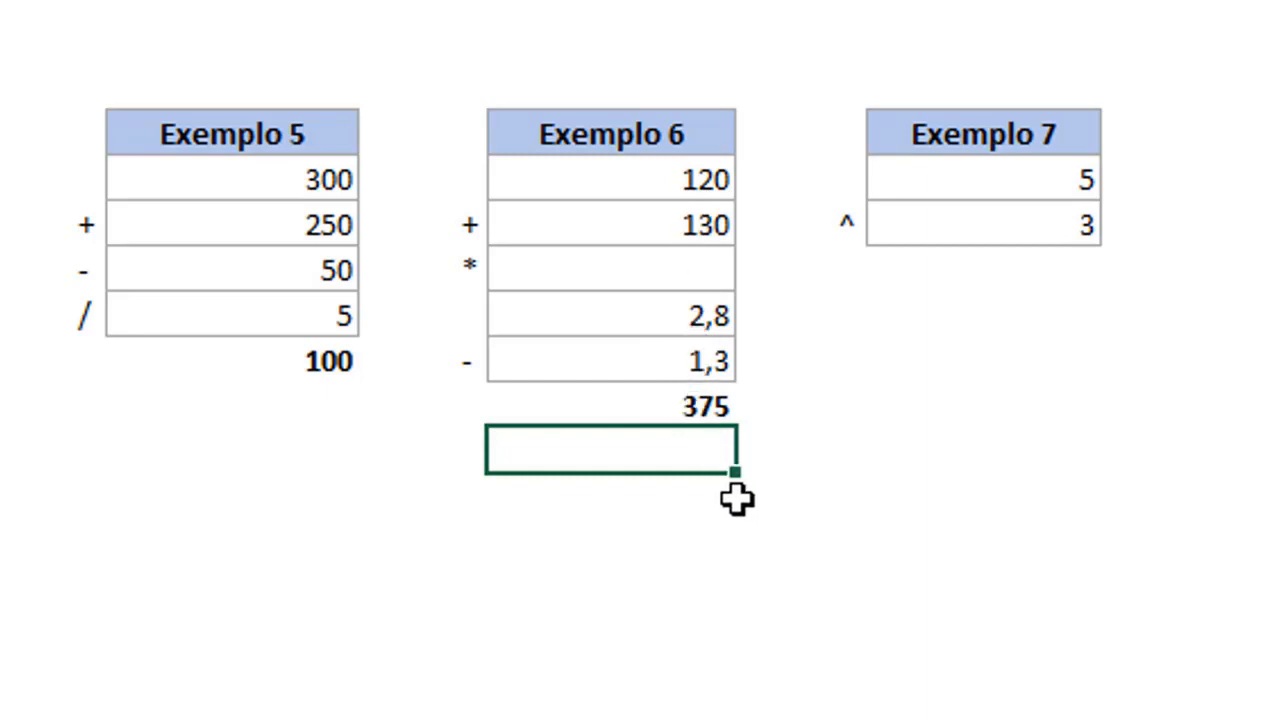
Calculate the Exemplo 7 power in cell U10 with the formula =U8^U9.
click(969, 288)
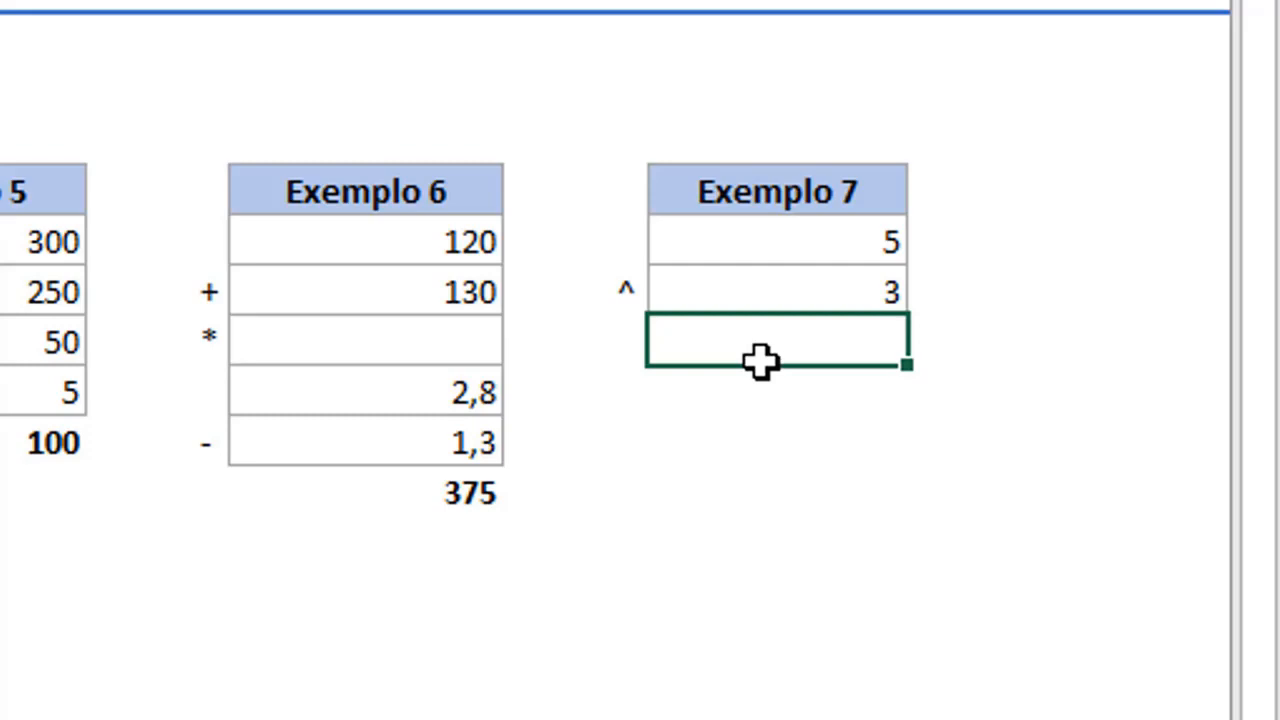
text(=)
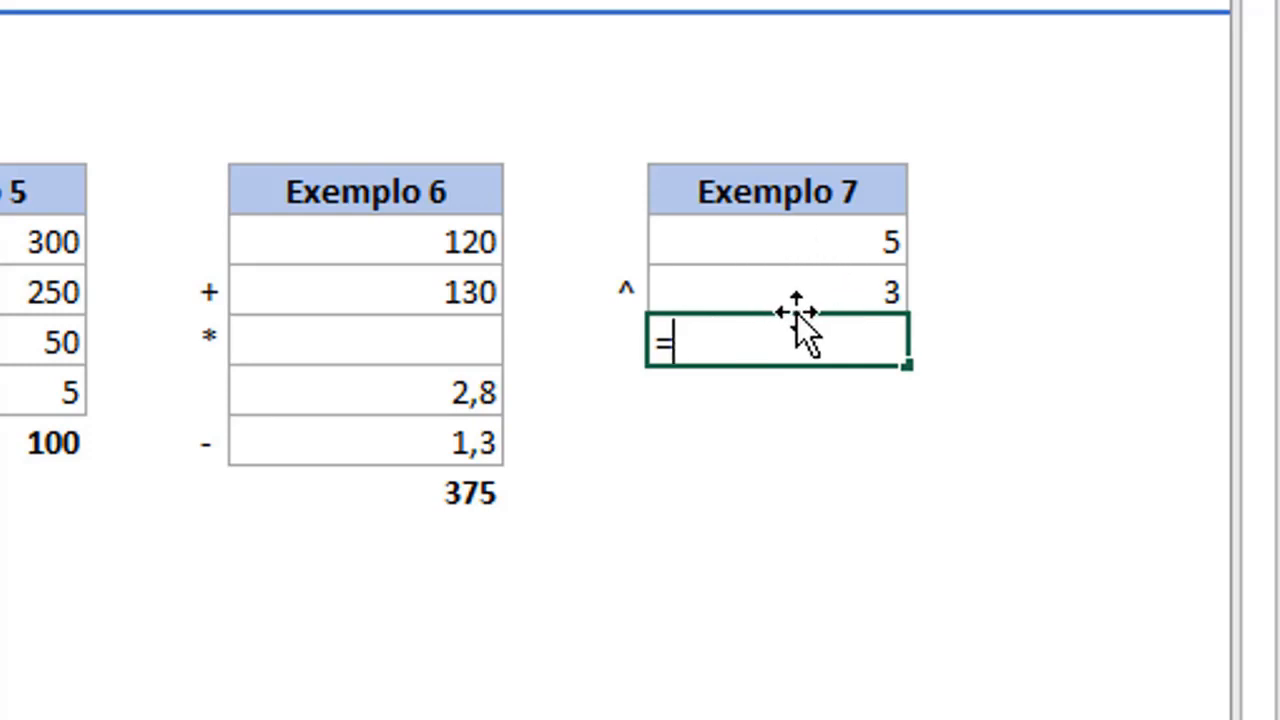
click(857, 245)
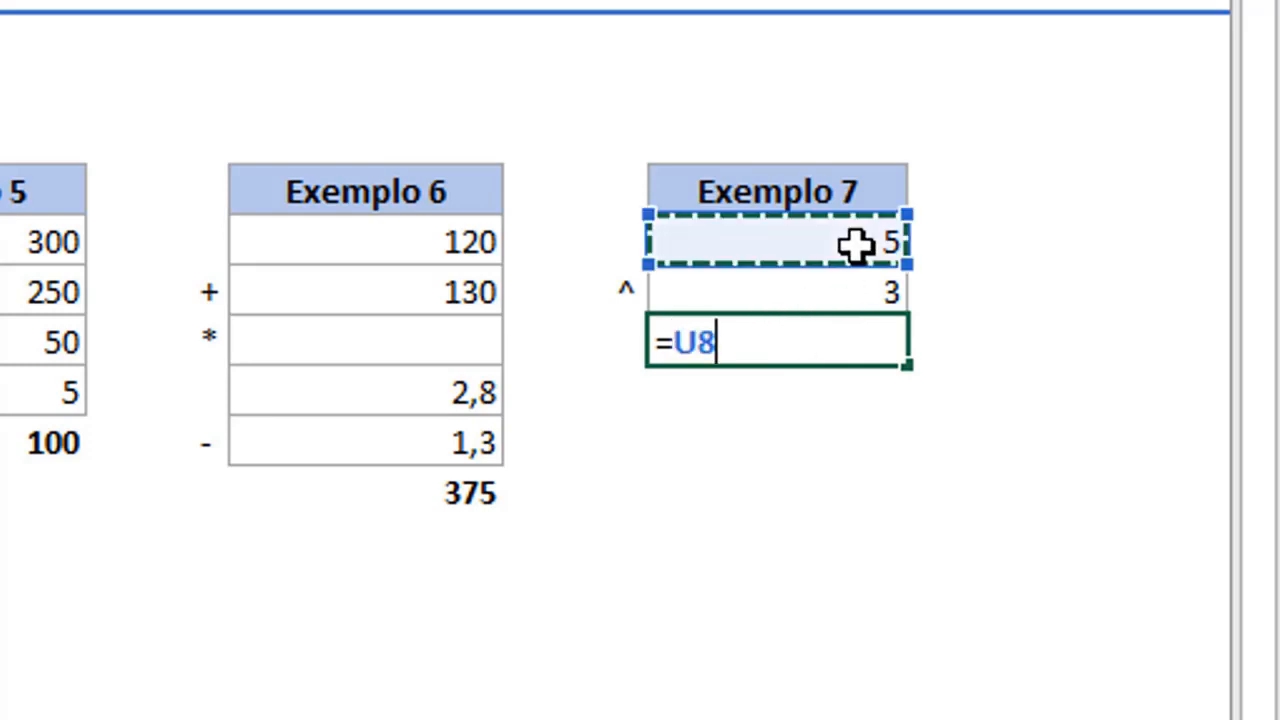
text(^)
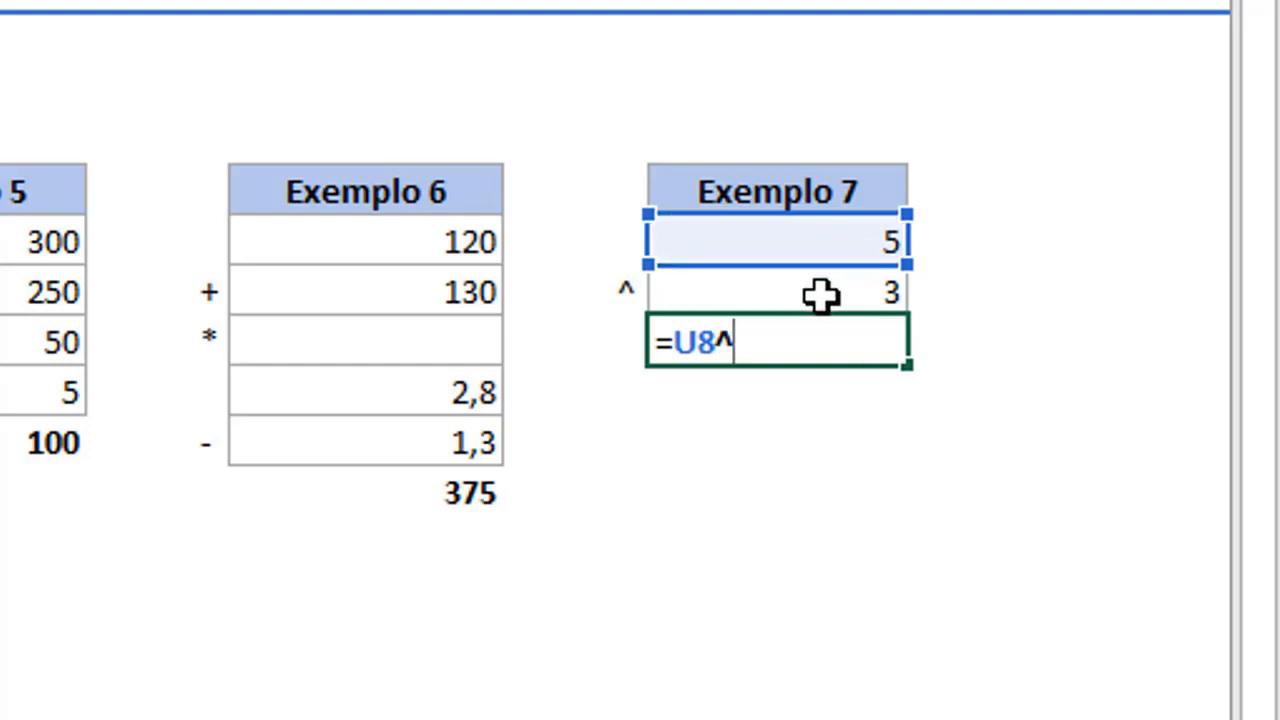
click(820, 295)
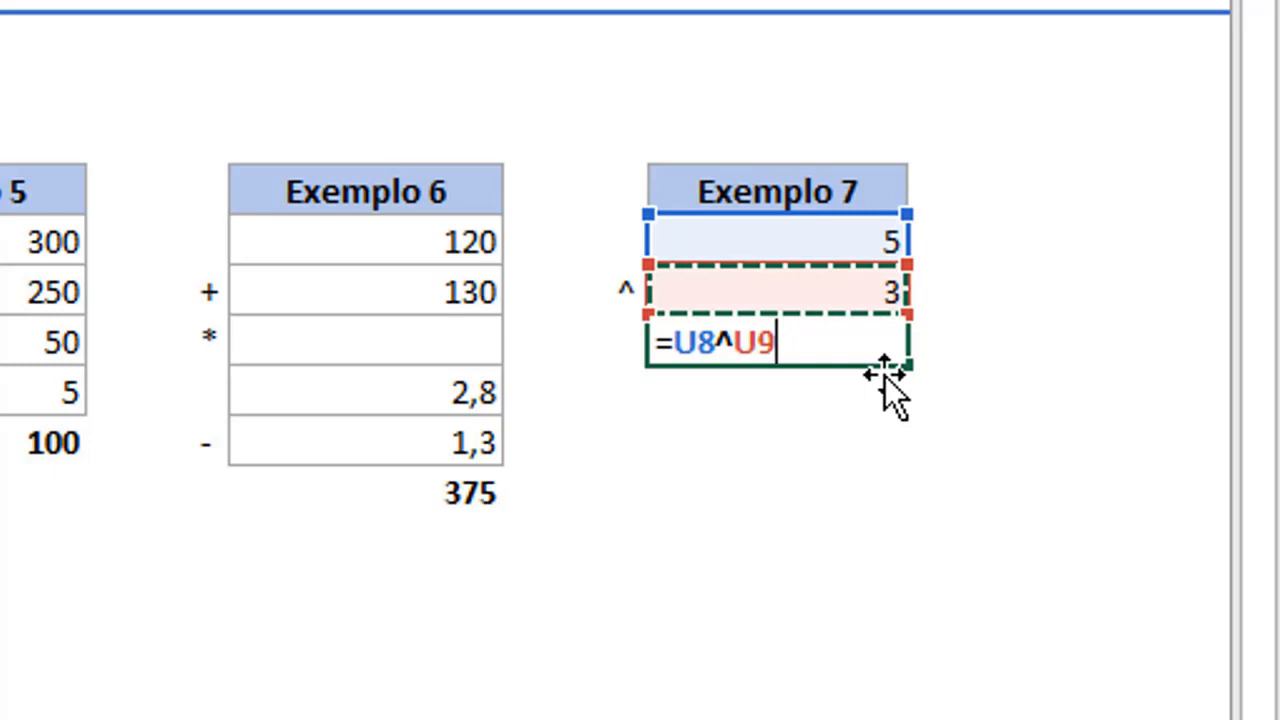
key(ctrl+Return)
key(Return)
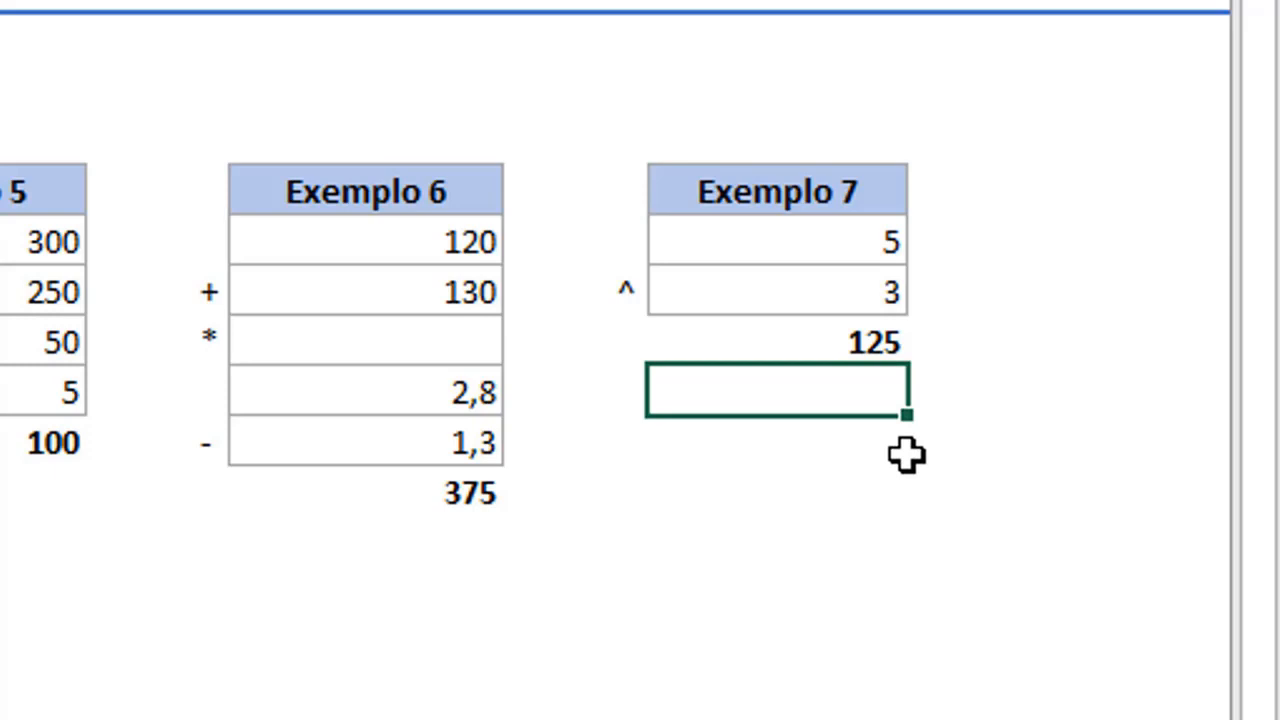
Enter the trial multiplication =5*5 in cell U12 below the Exemplo 7 result.
key(Return)
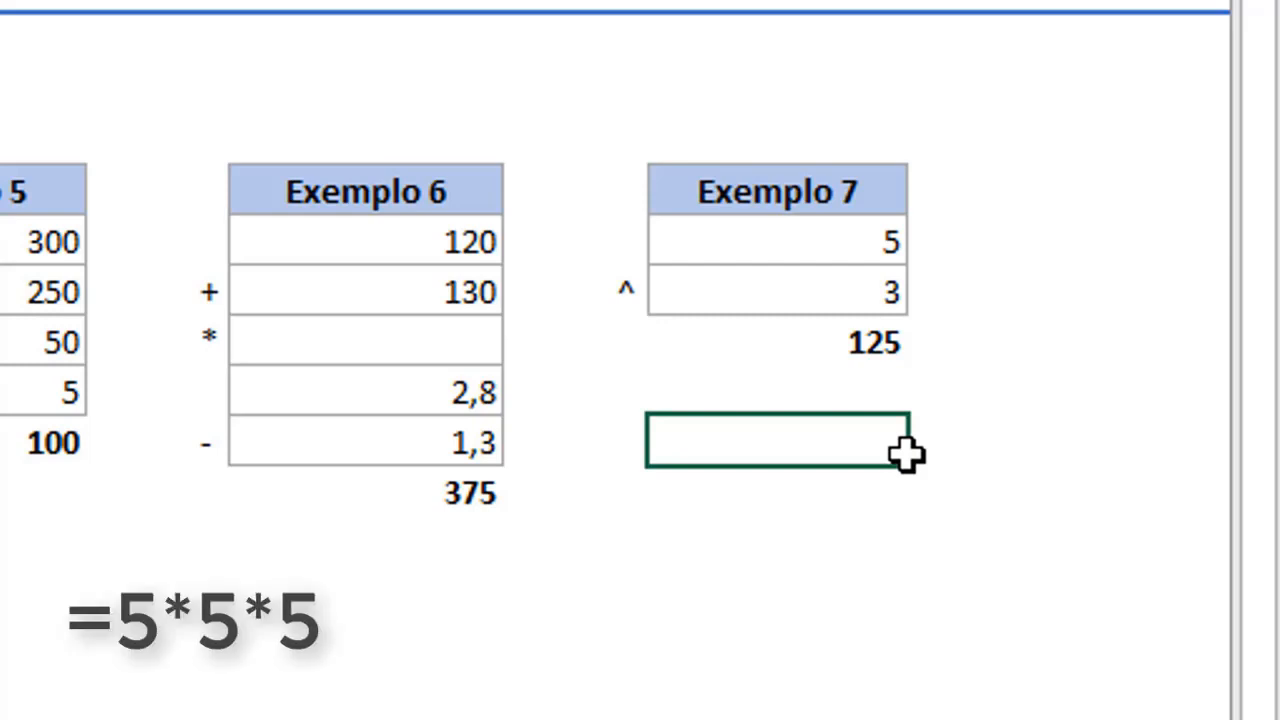
double_click(905, 452)
text(=5)
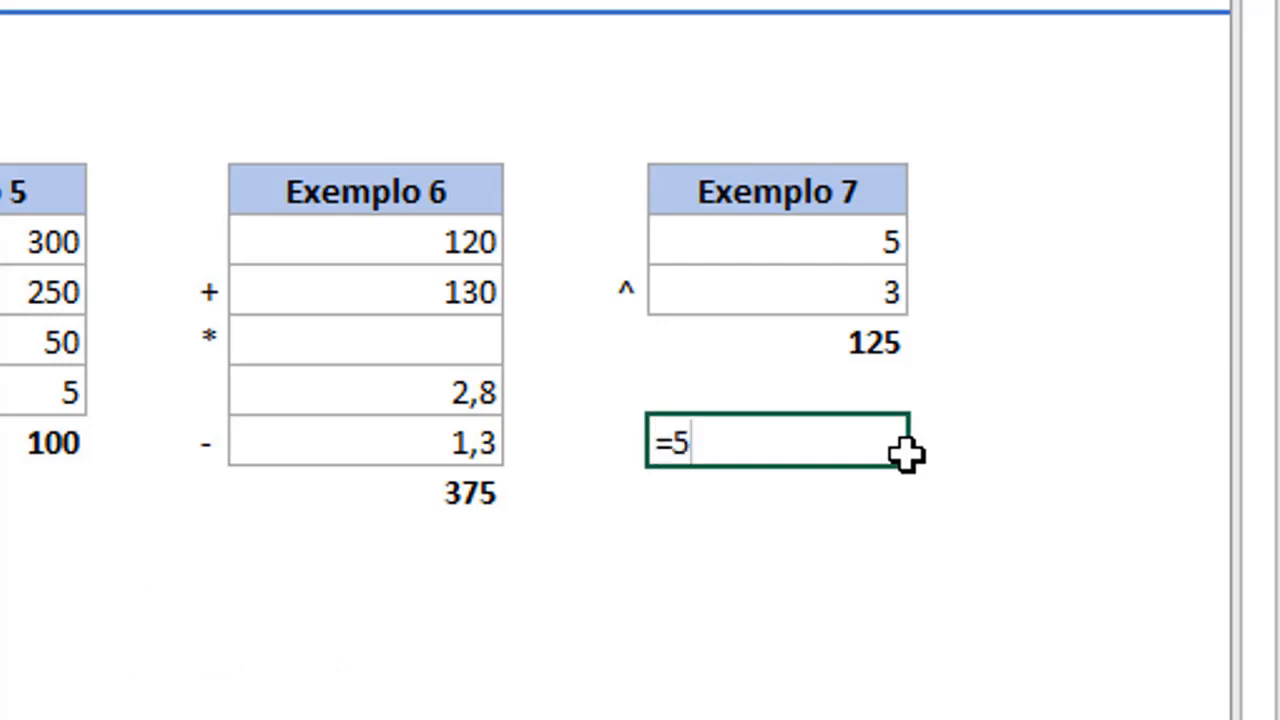
text(*5)
key(Return)
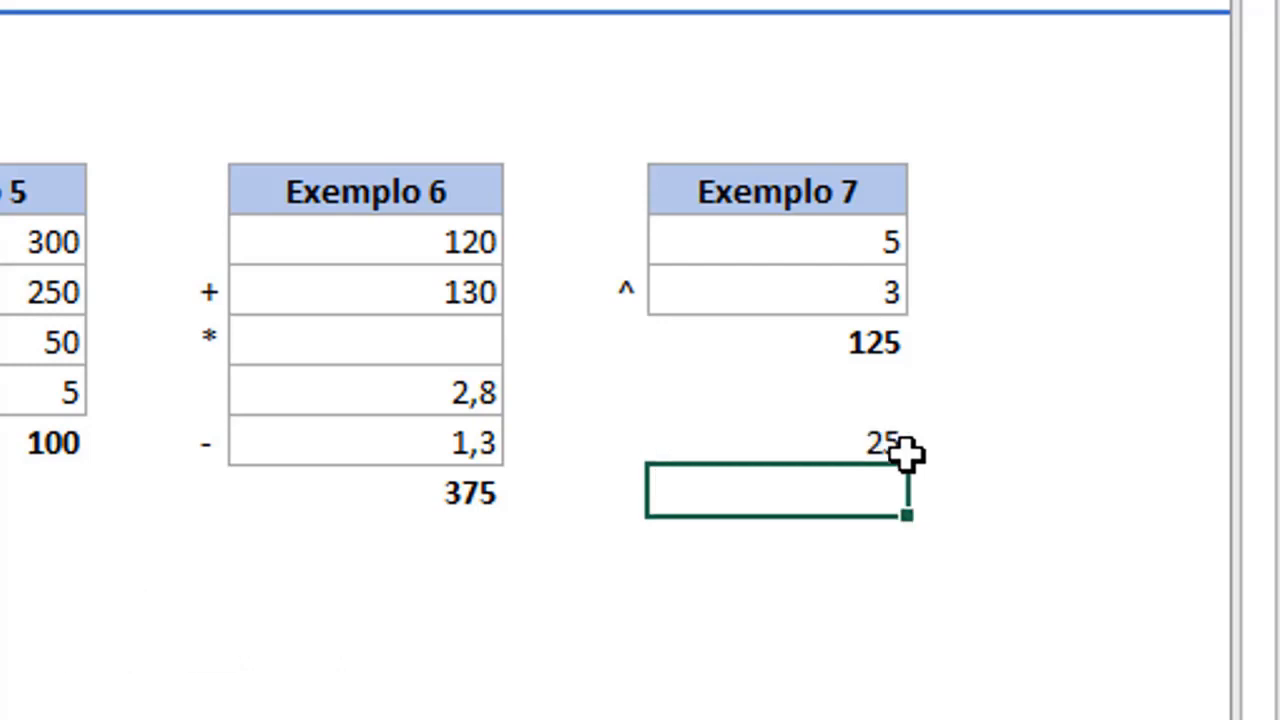
Multiply the trial product by five again in cell U13 with the formula =5*U12.
key(F2)
text(=5*)
key(Up)
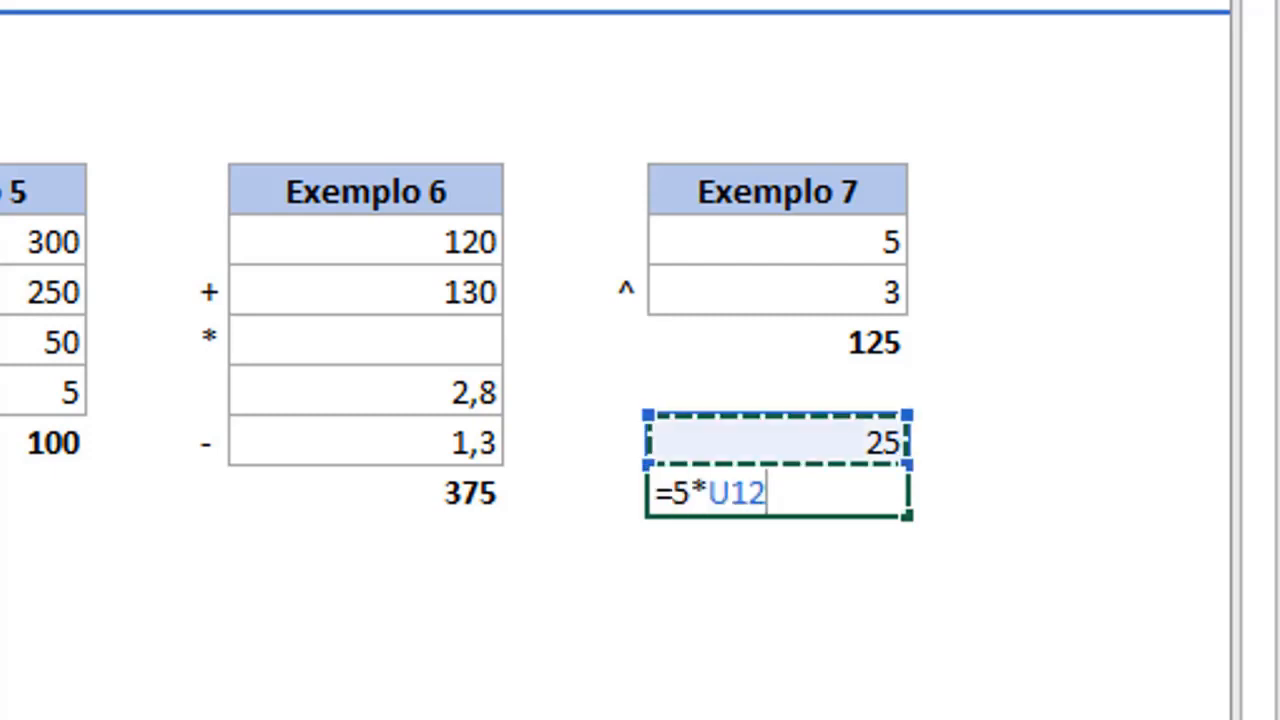
key(Return)
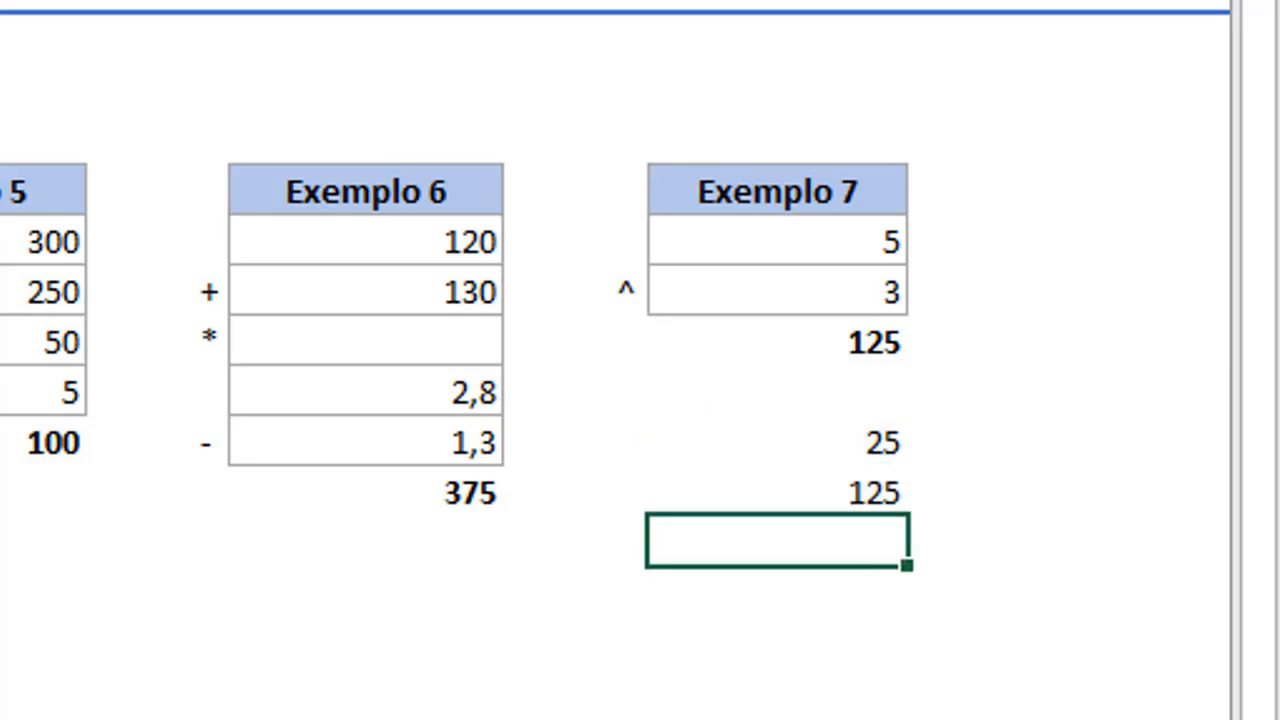
Clear the trial multiplications from cells U12 and U13 below Exemplo 7.
key(shift+Up)
key(shift+Up)
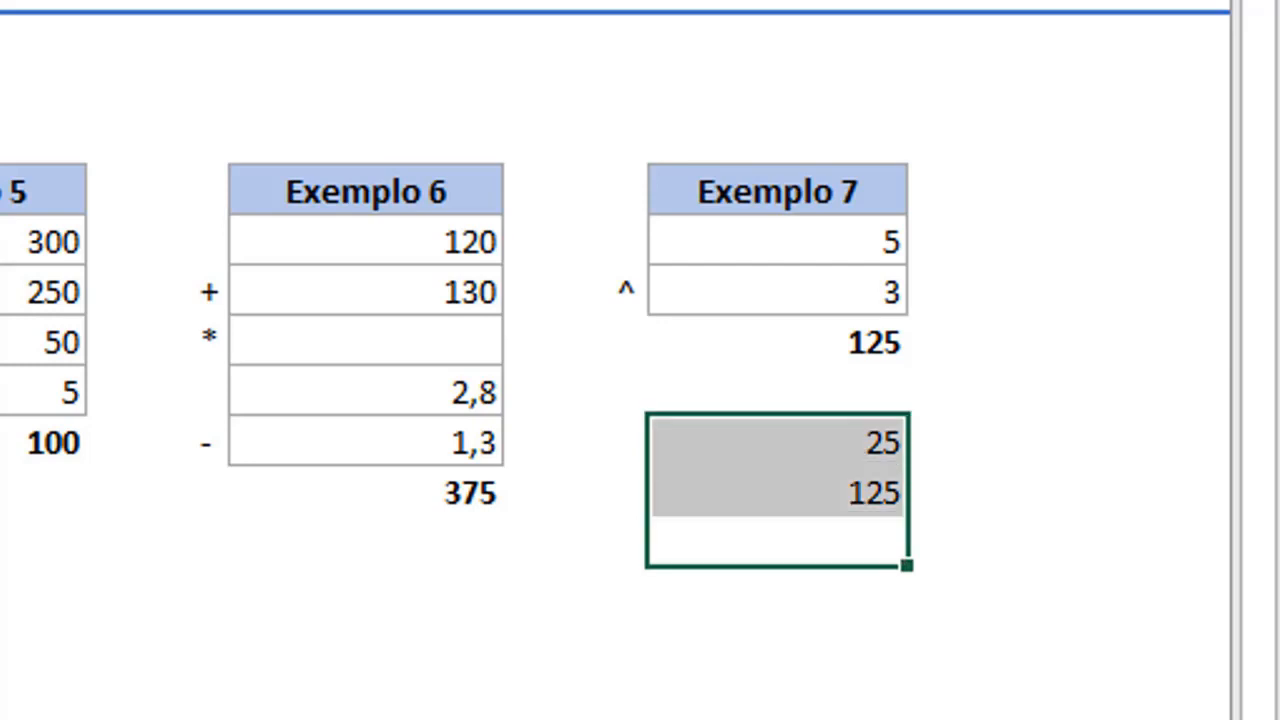
key(Delete)
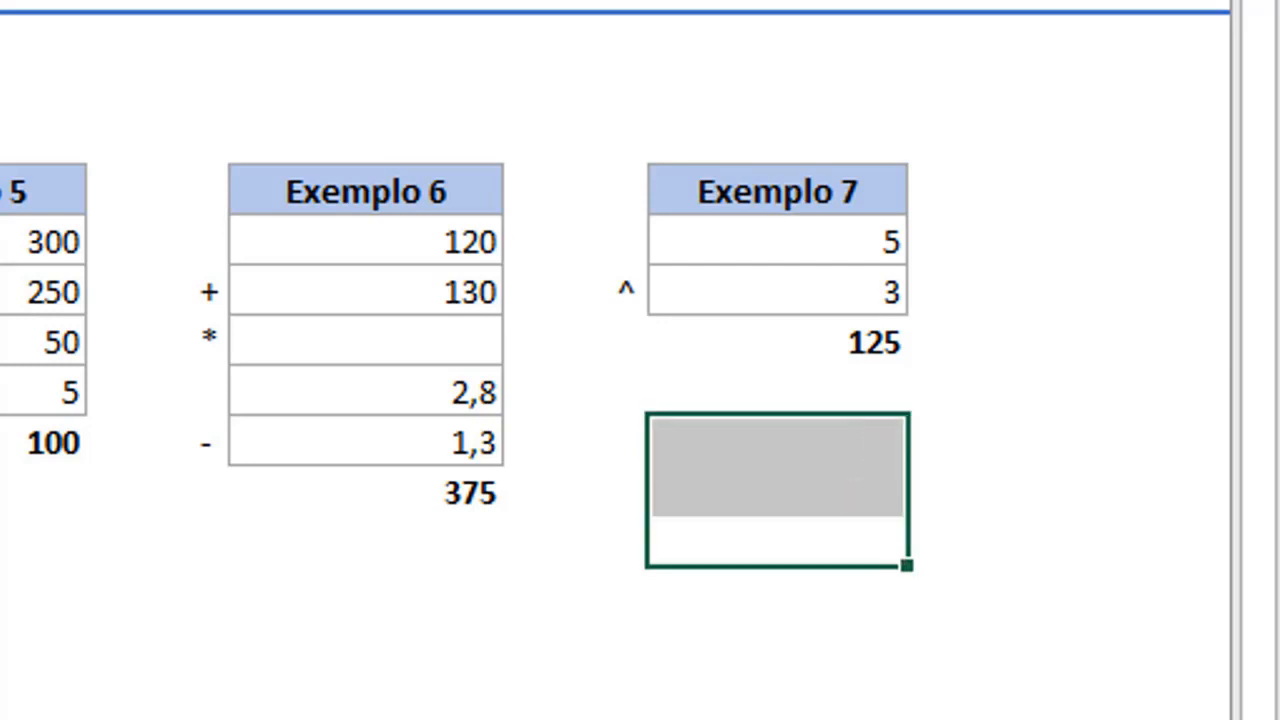
key(Up)
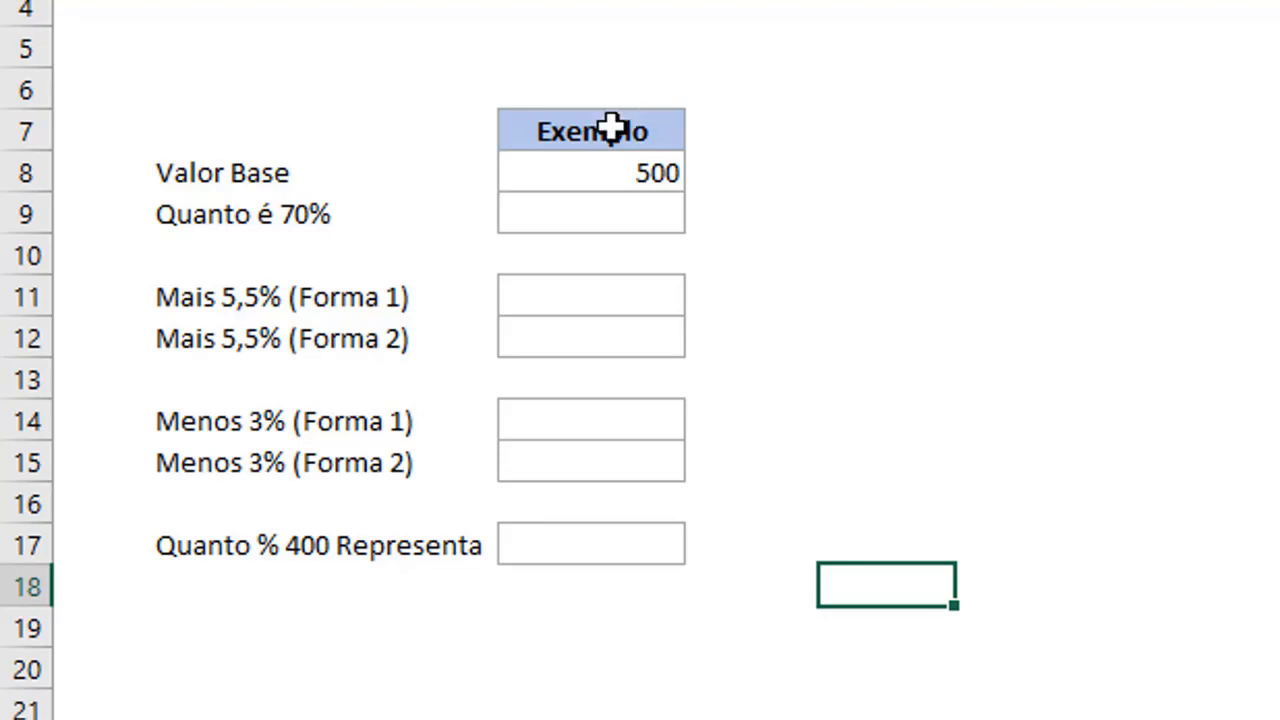
Make the Valor Base amount in cell C8 of the percentage example bold.
click(569, 209)
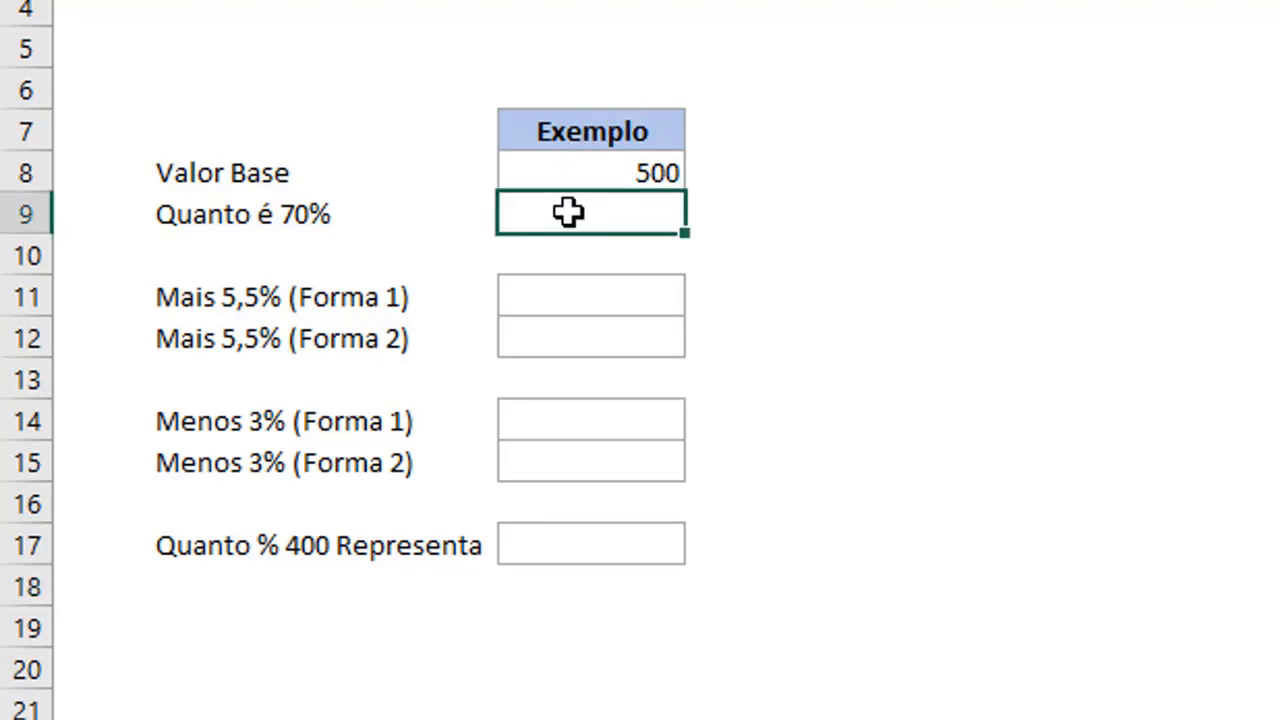
click(634, 169)
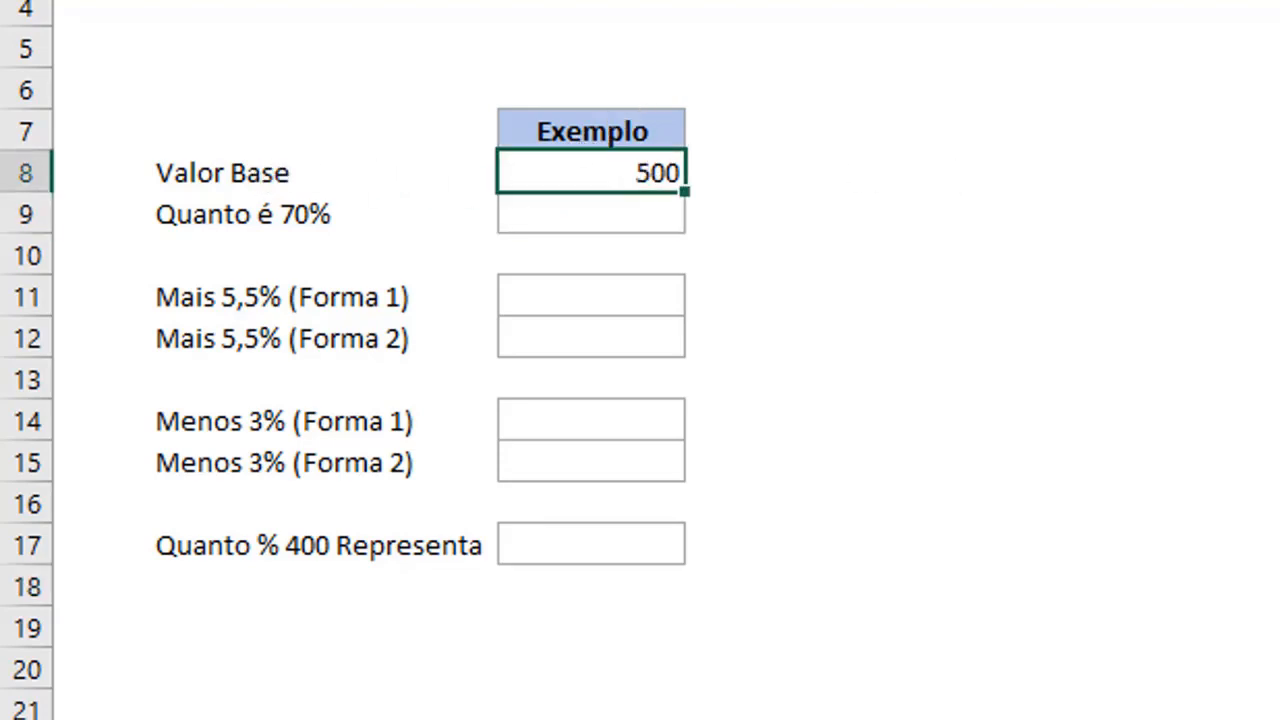
key(ctrl+n)
Calculate 70% of the base value in the Quanto é 70% cell C9 with =C8*70%.
click(629, 214)
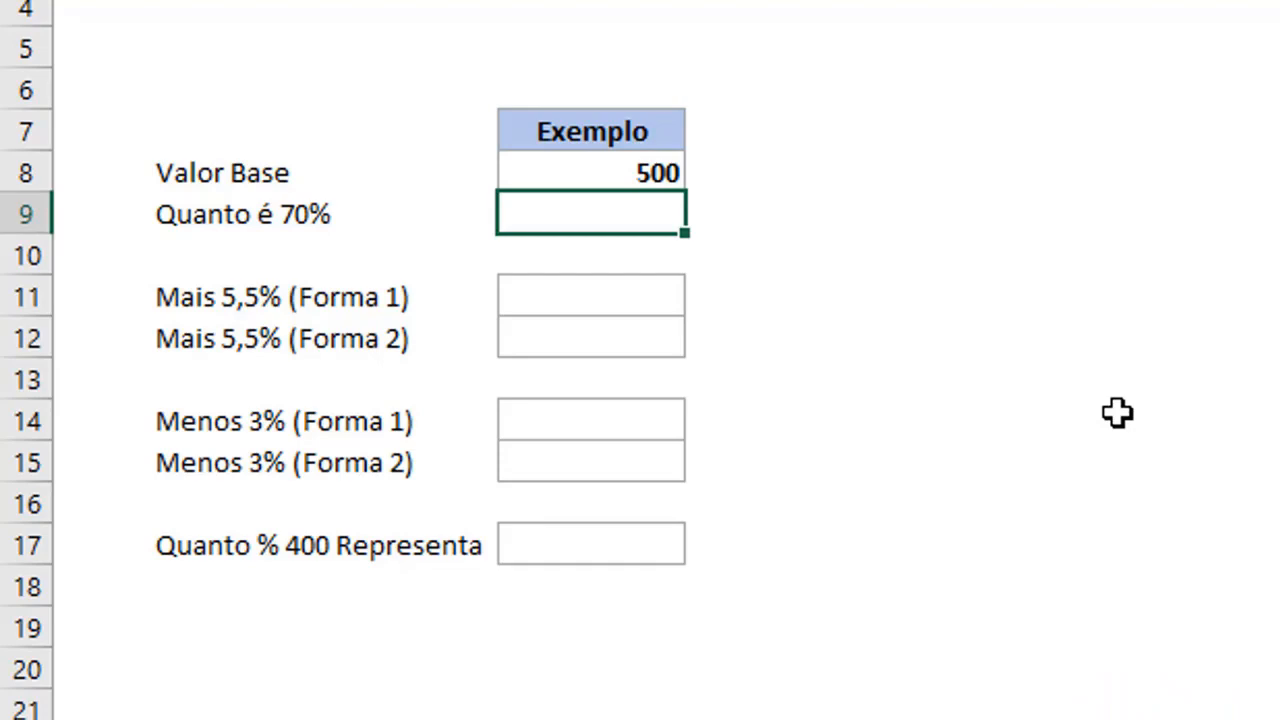
text(=)
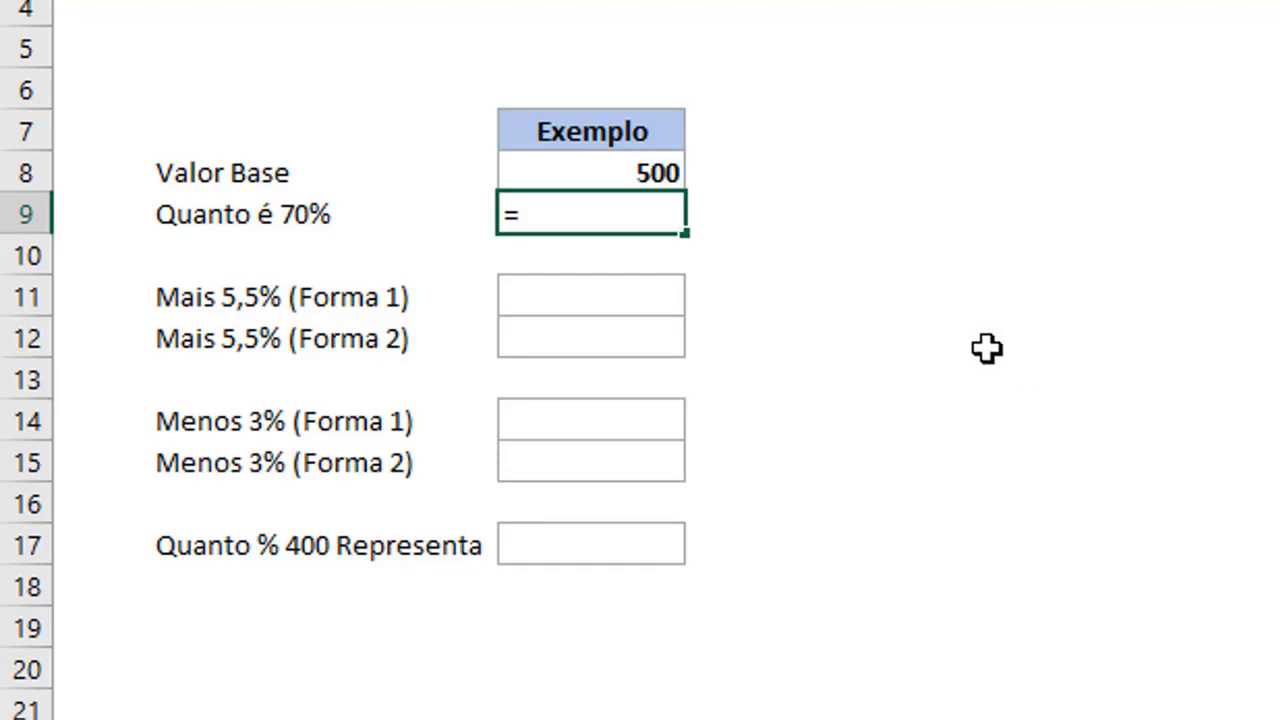
click(606, 167)
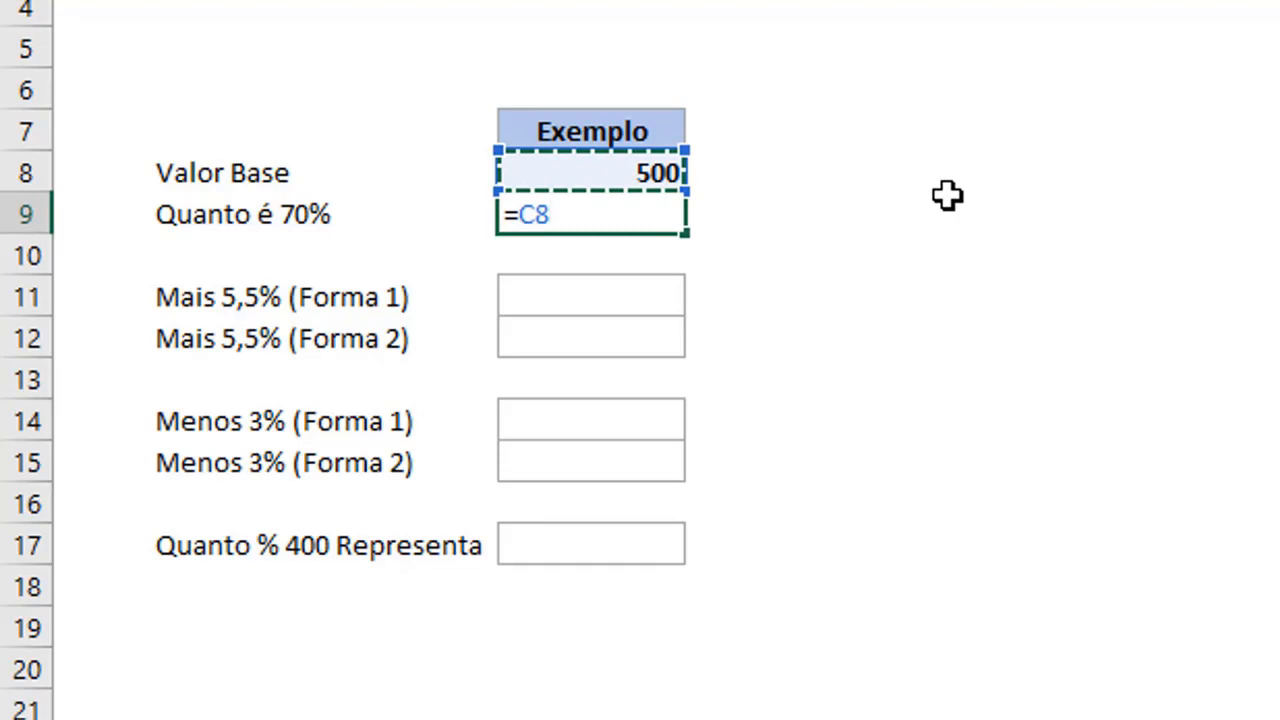
text(*)
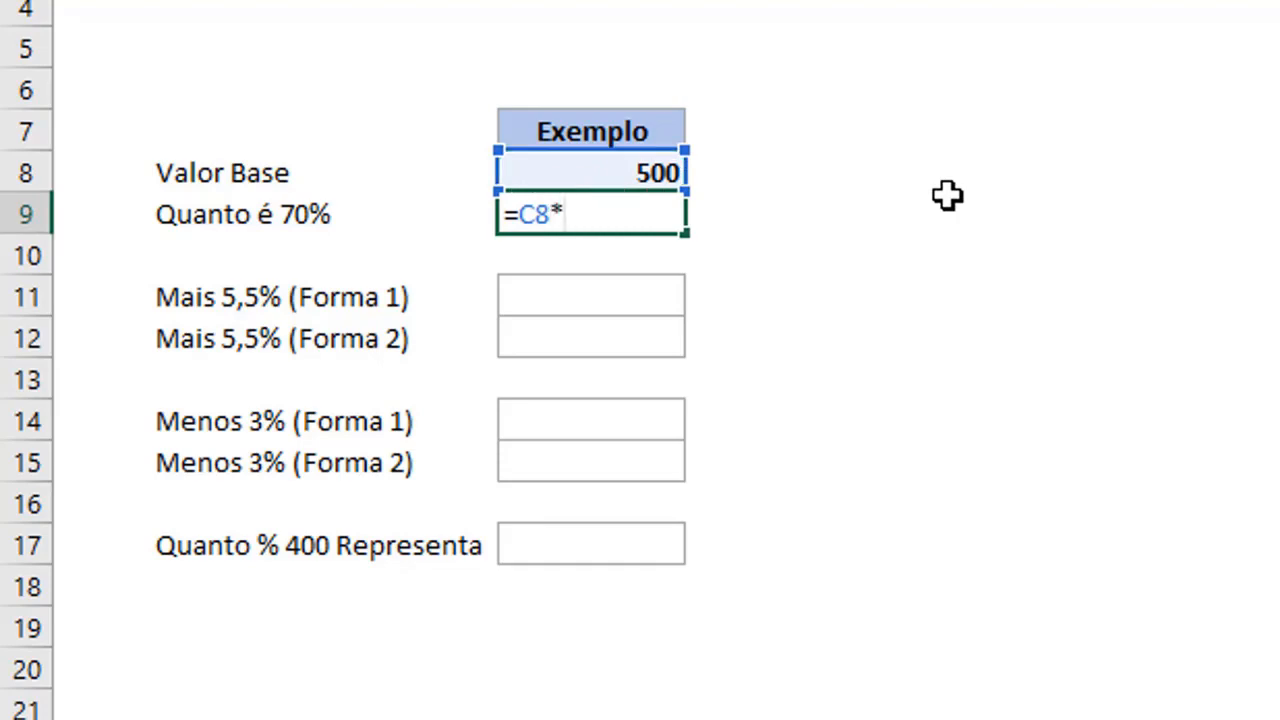
text(70%)
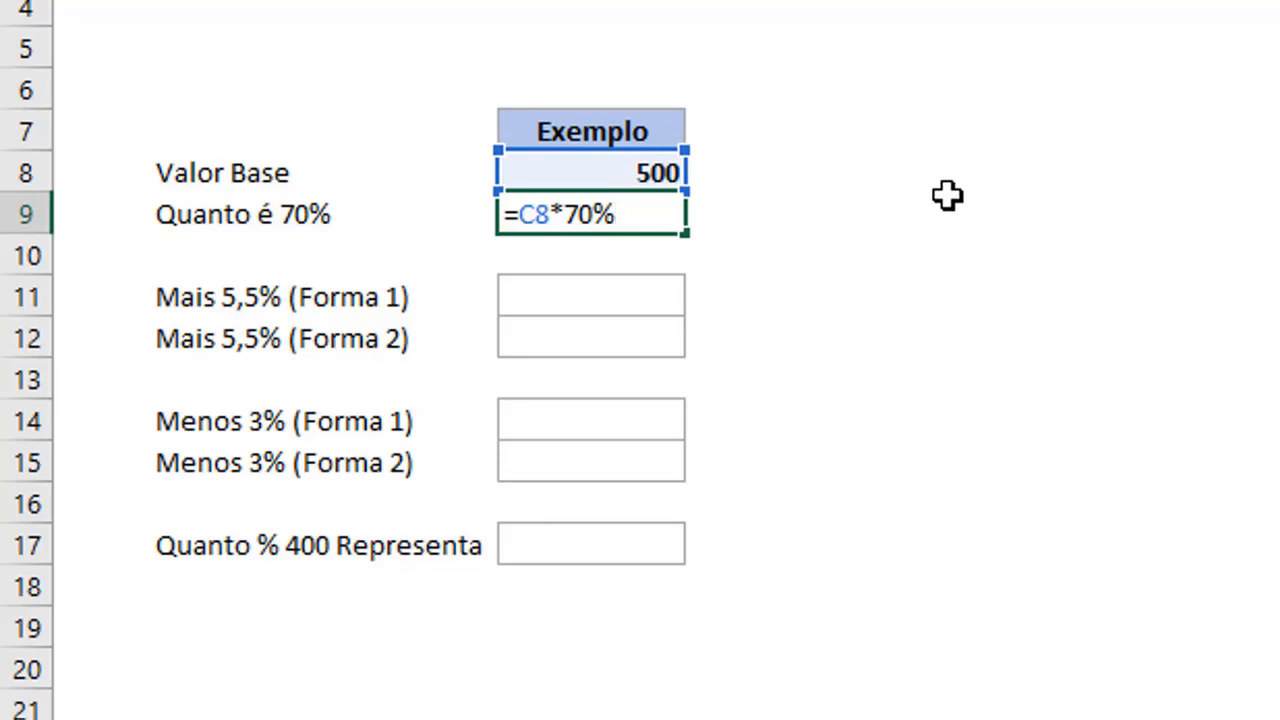
key(Return)
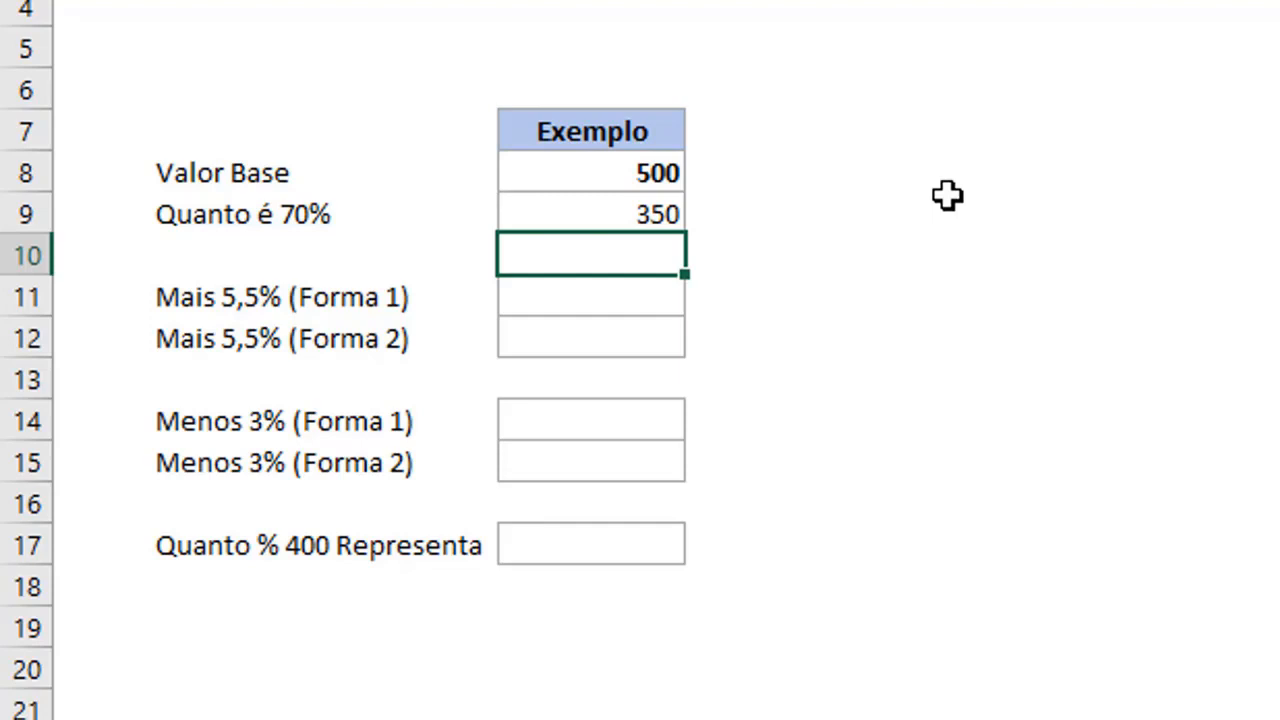
Enter =C8*5,5% in the Mais 5,5% (Forma 1) cell C11 to calculate the percentage amount.
key(Down)
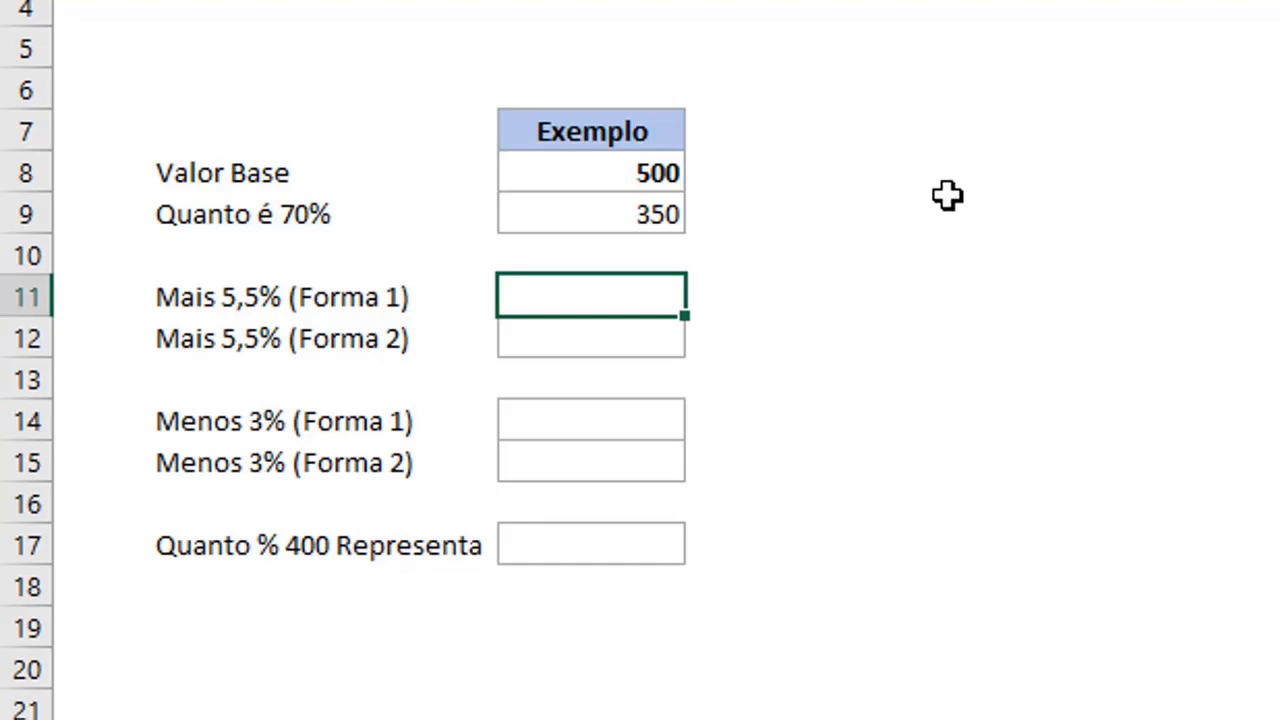
text(=)
click(650, 173)
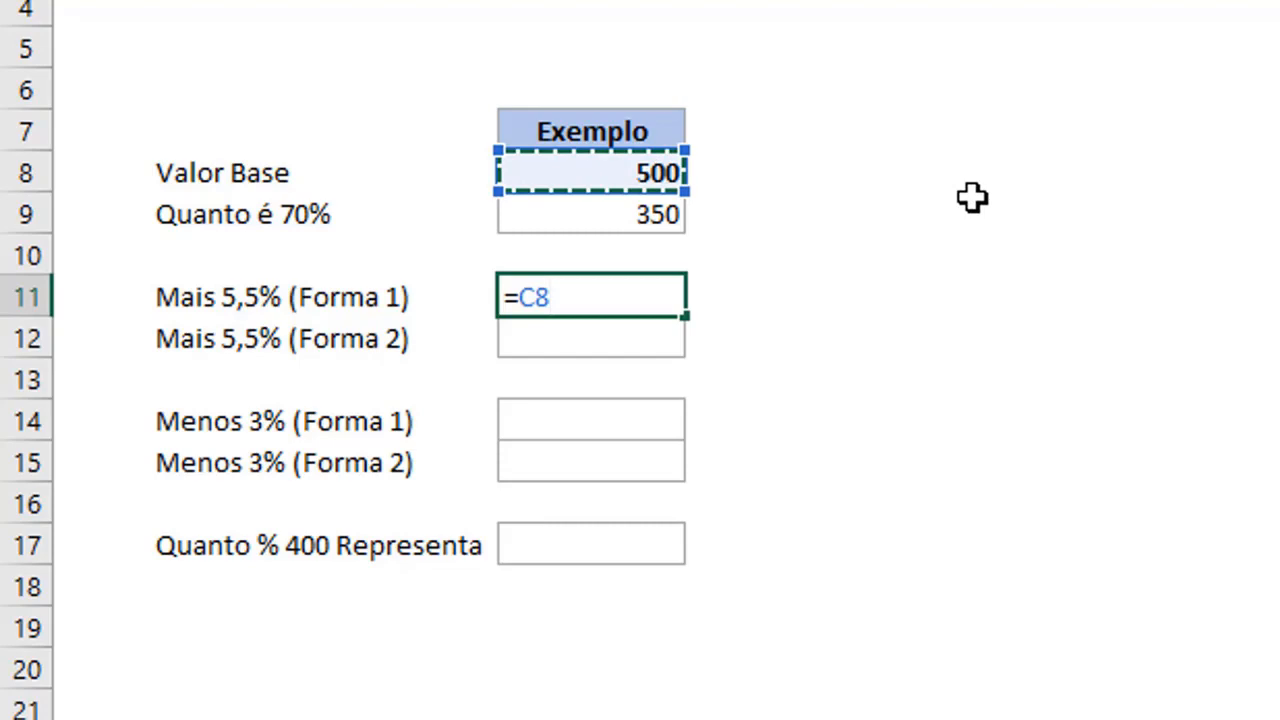
text(*)
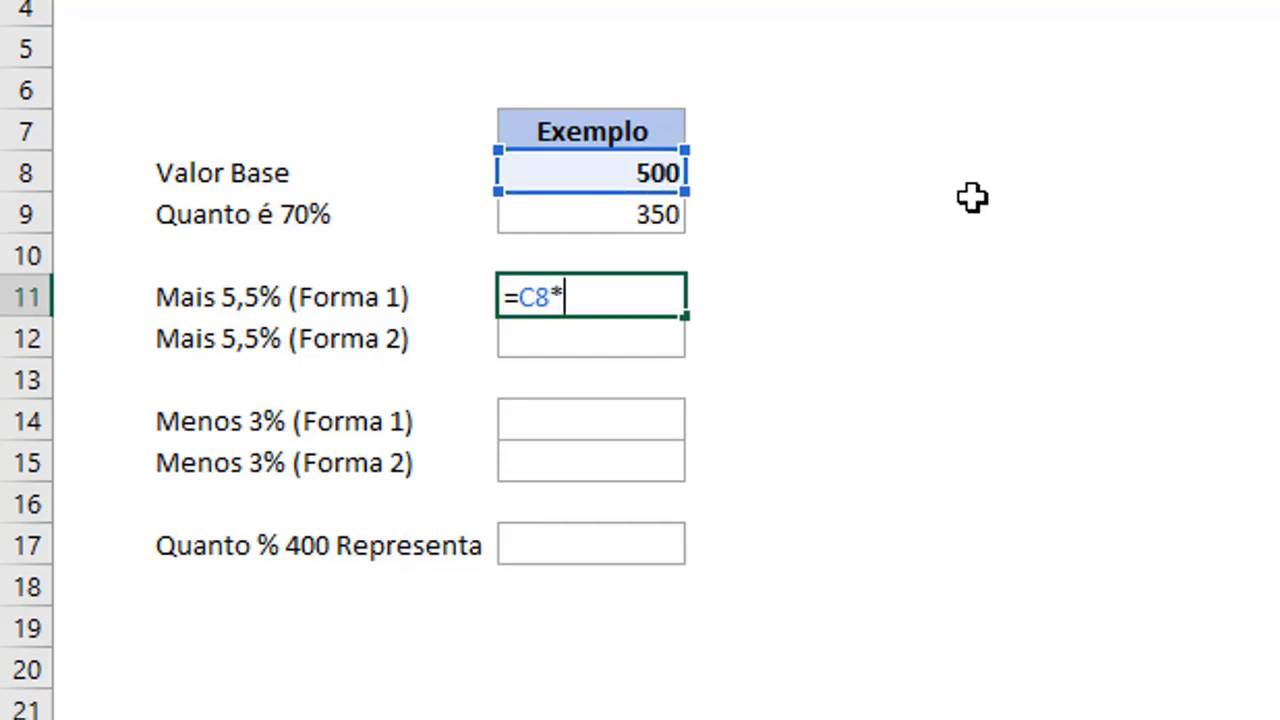
text(5,5%)
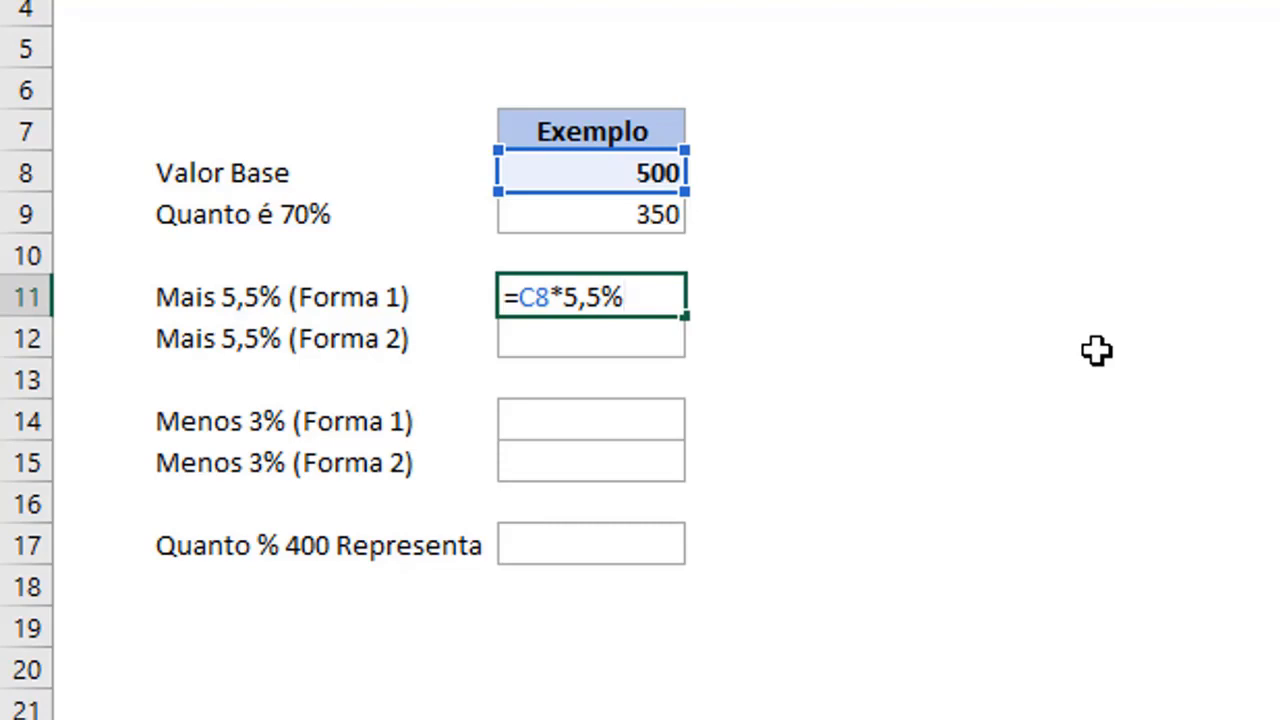
key(Return)
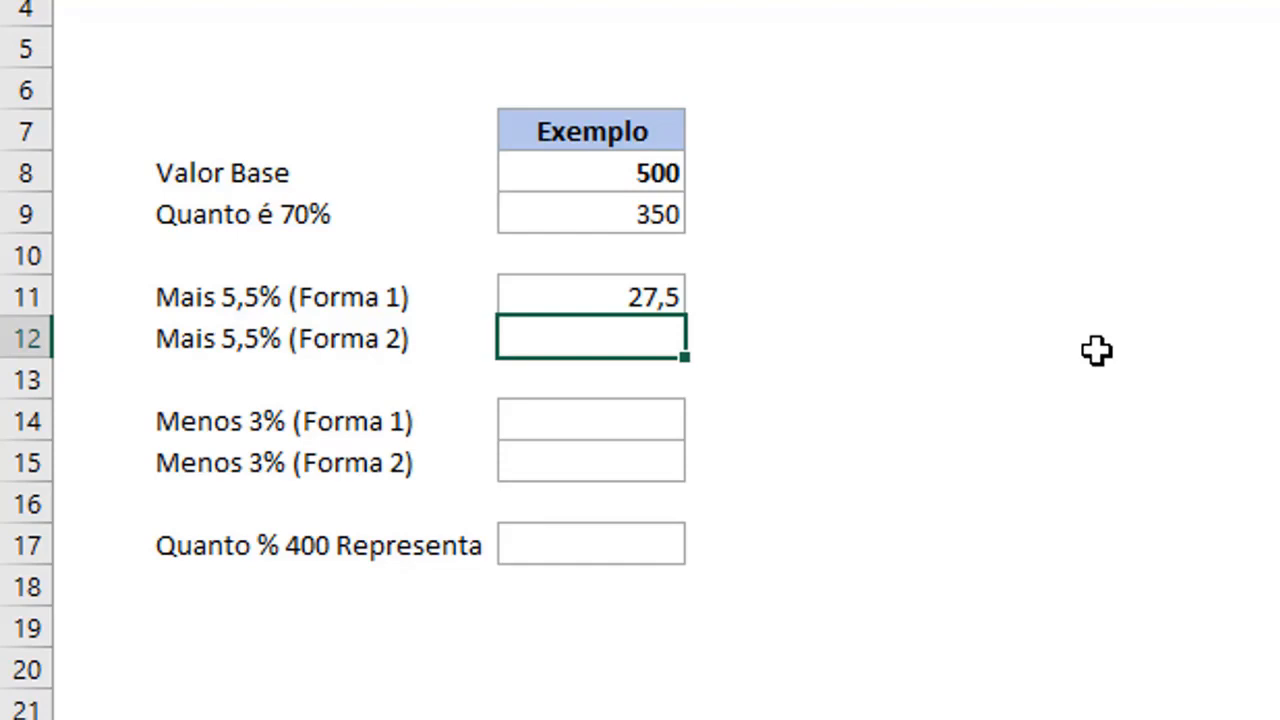
Inspect the Mais 5,5% (Forma 1) formula in cell C11, leaving it unedited.
double_click(603, 296)
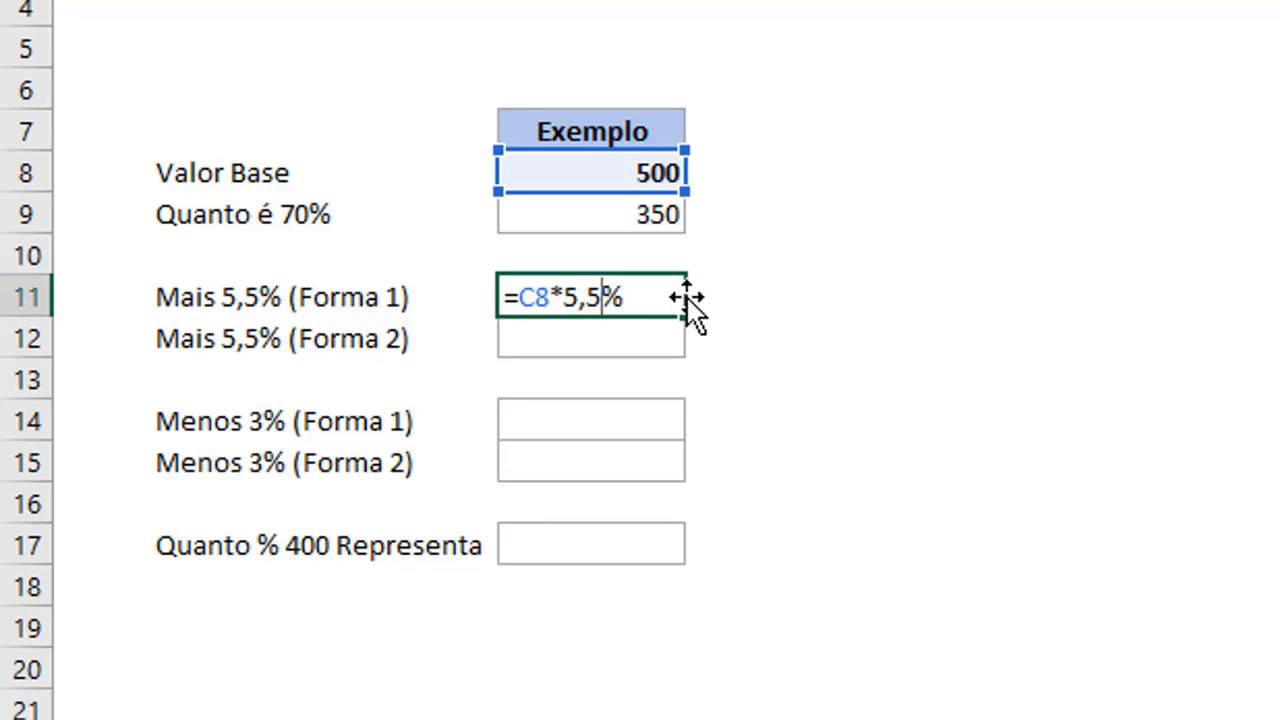
click(572, 291)
key(Return)
key(Right)
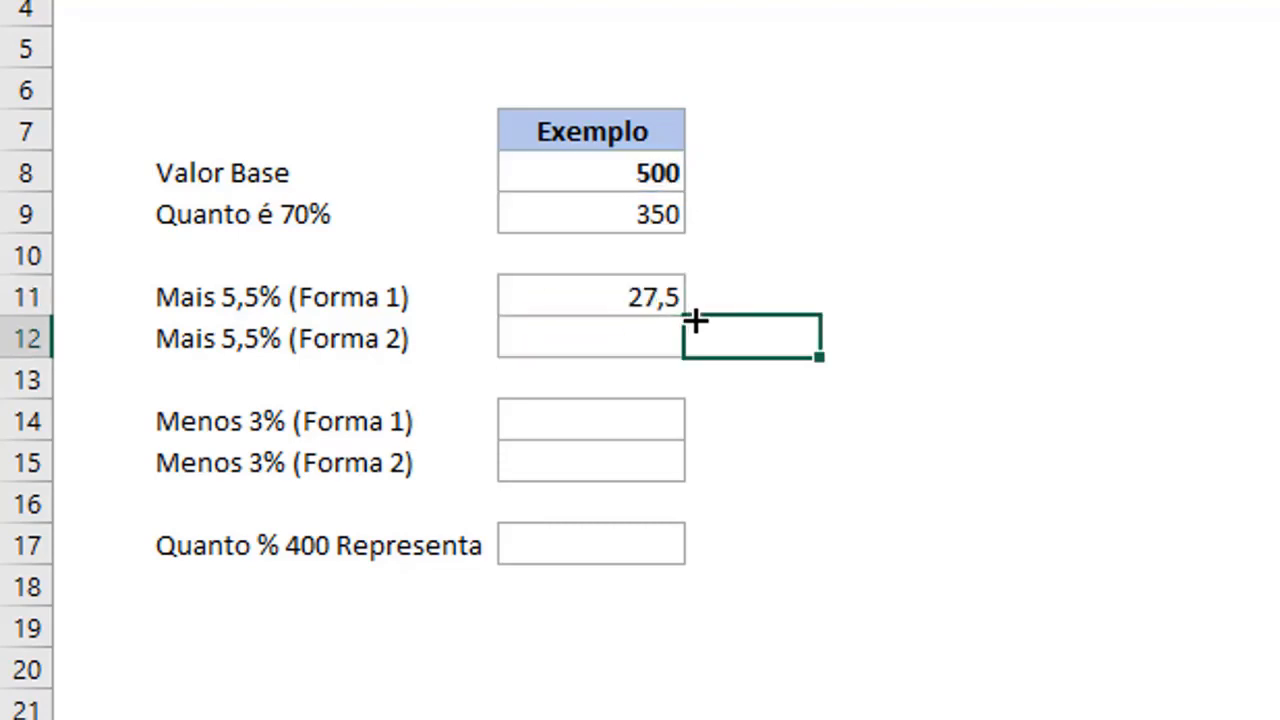
Test the formula =C8*100% in cell D11 beside the Mais 5,5% (Forma 1) result, and clear that cell.
key(Up)
text(=)
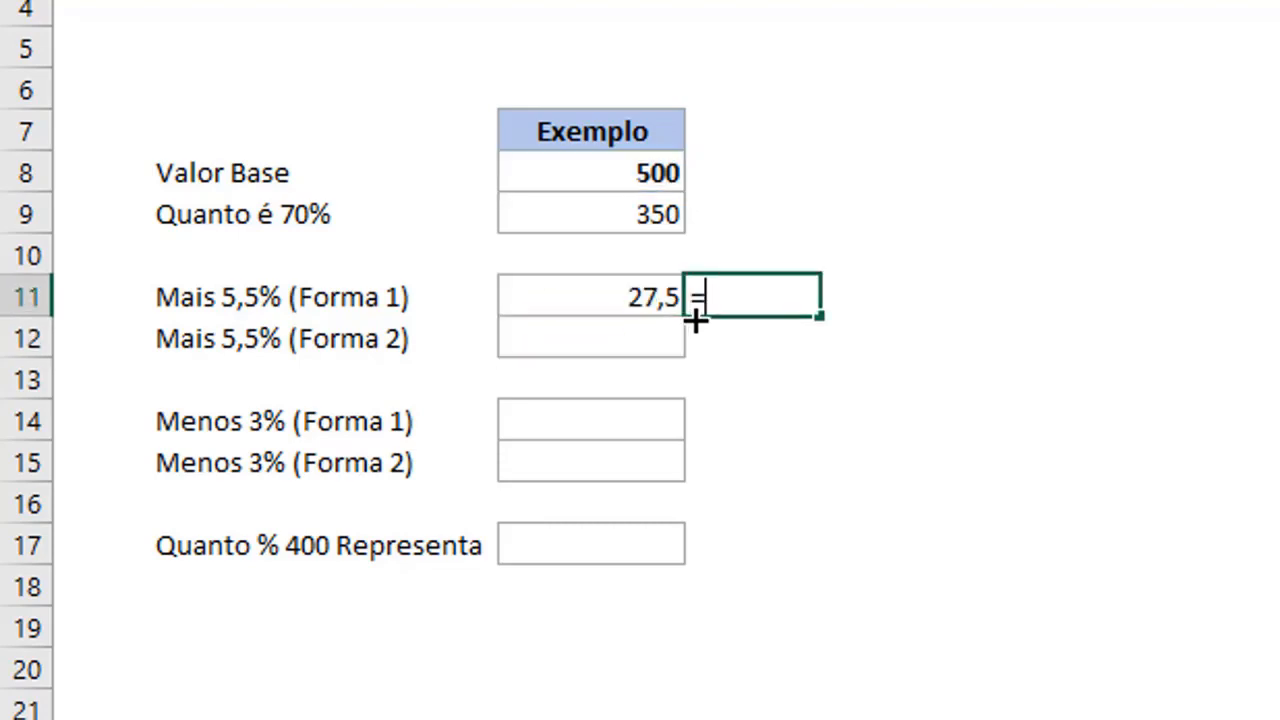
click(603, 170)
text(*100%)
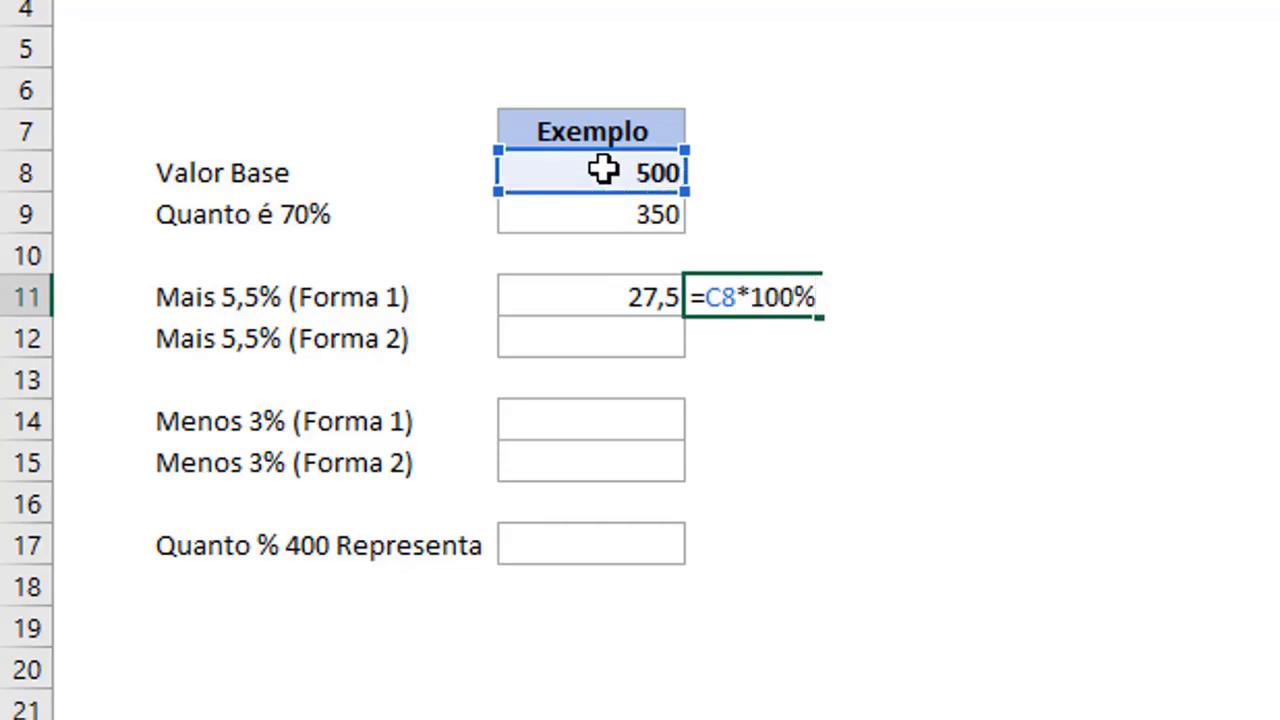
key(Return)
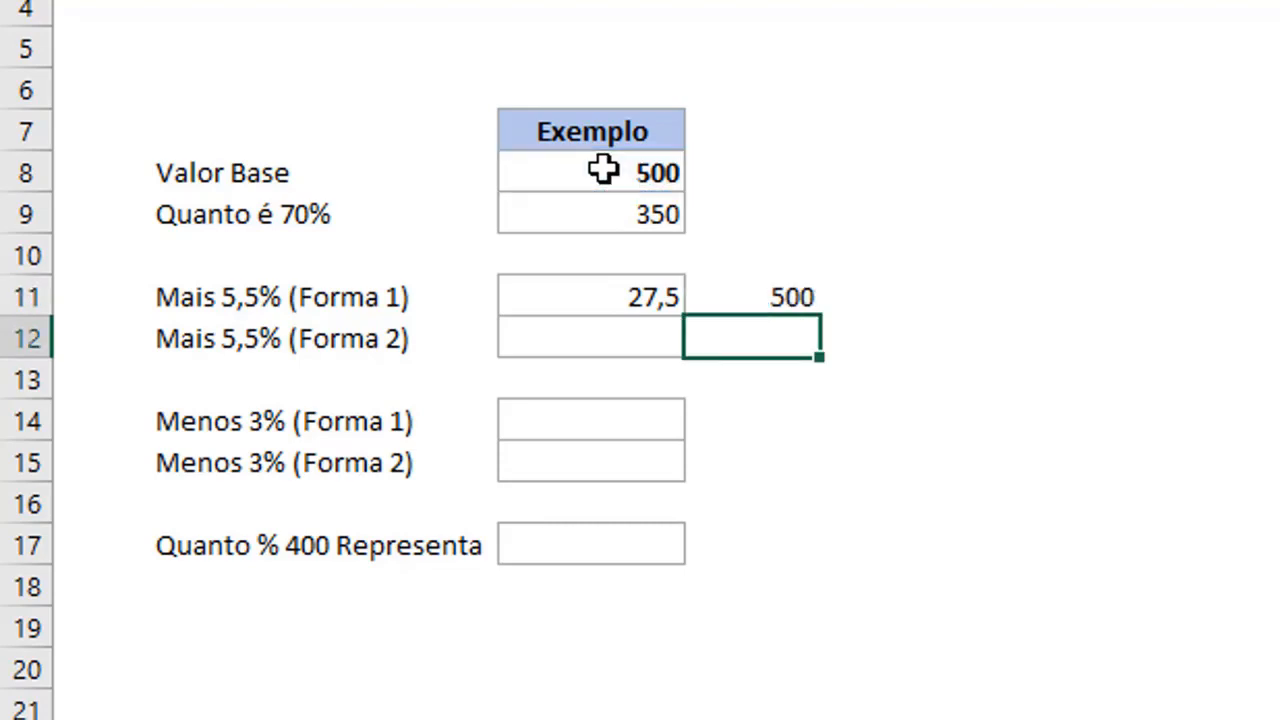
key(Up)
key(Delete)
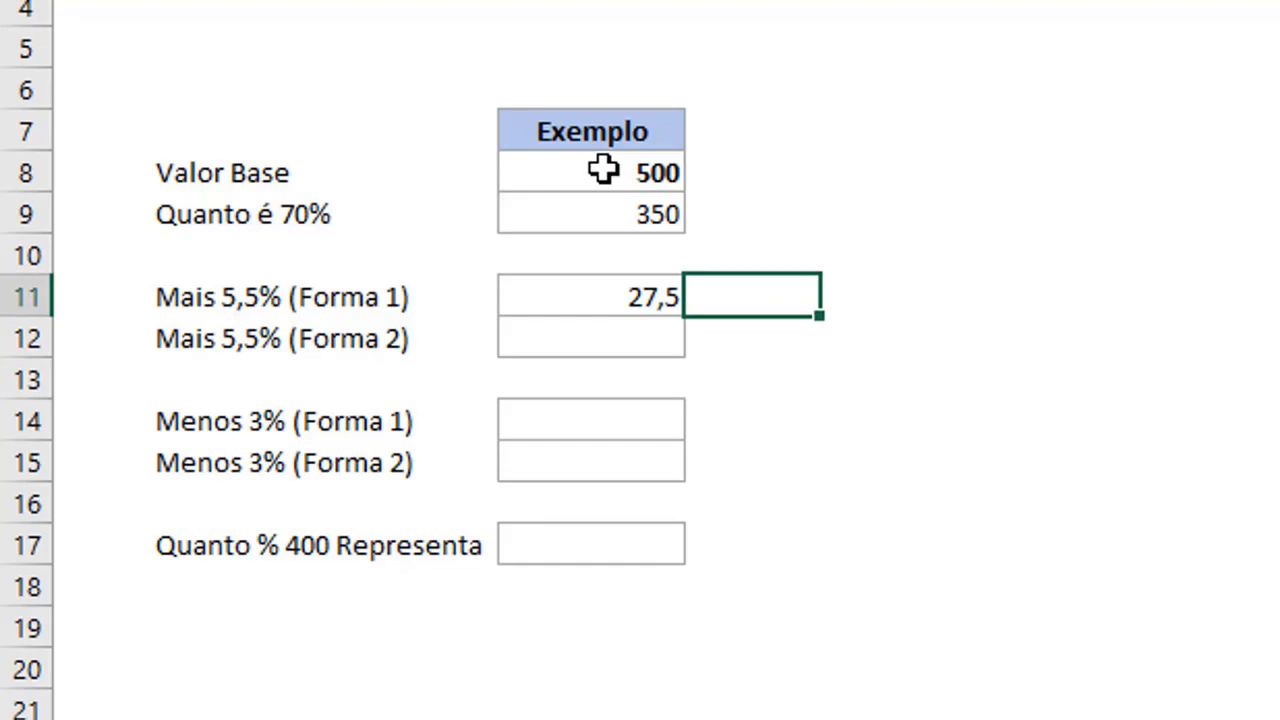
Change the Mais 5,5% (Forma 1) formula in cell C11 to =C8*105,5%.
key(Left)
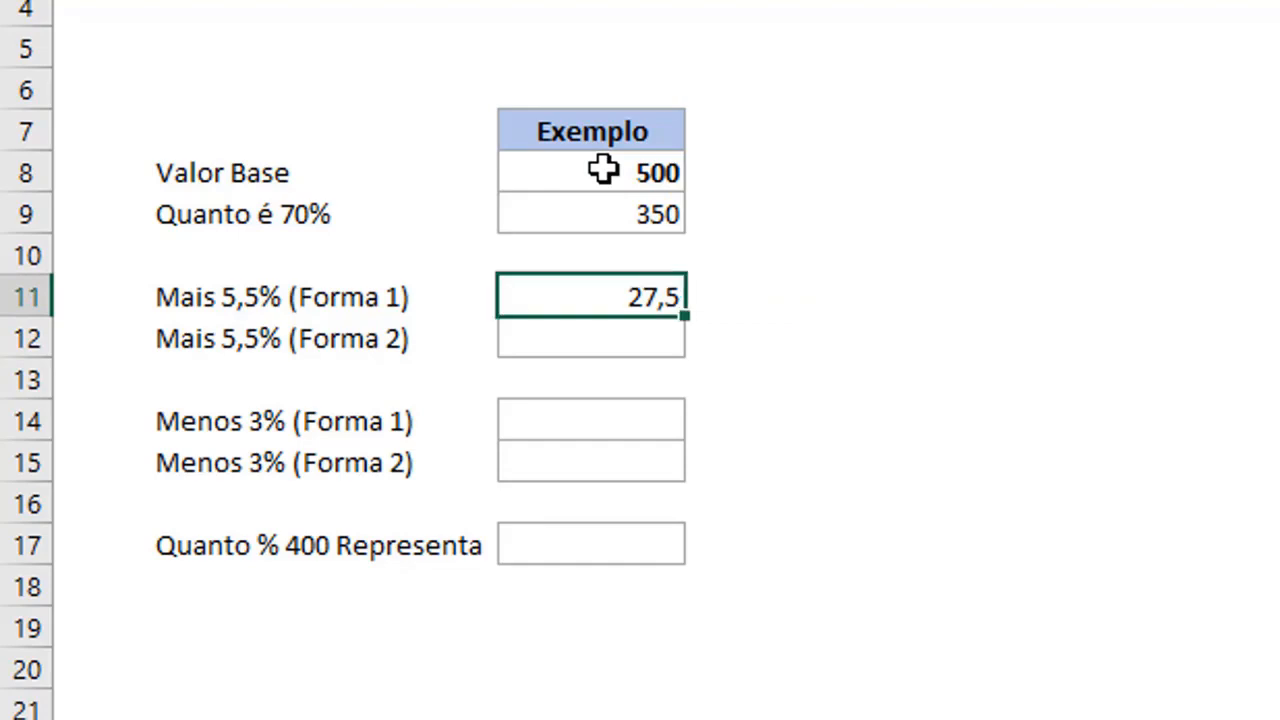
double_click(614, 297)
click(566, 297)
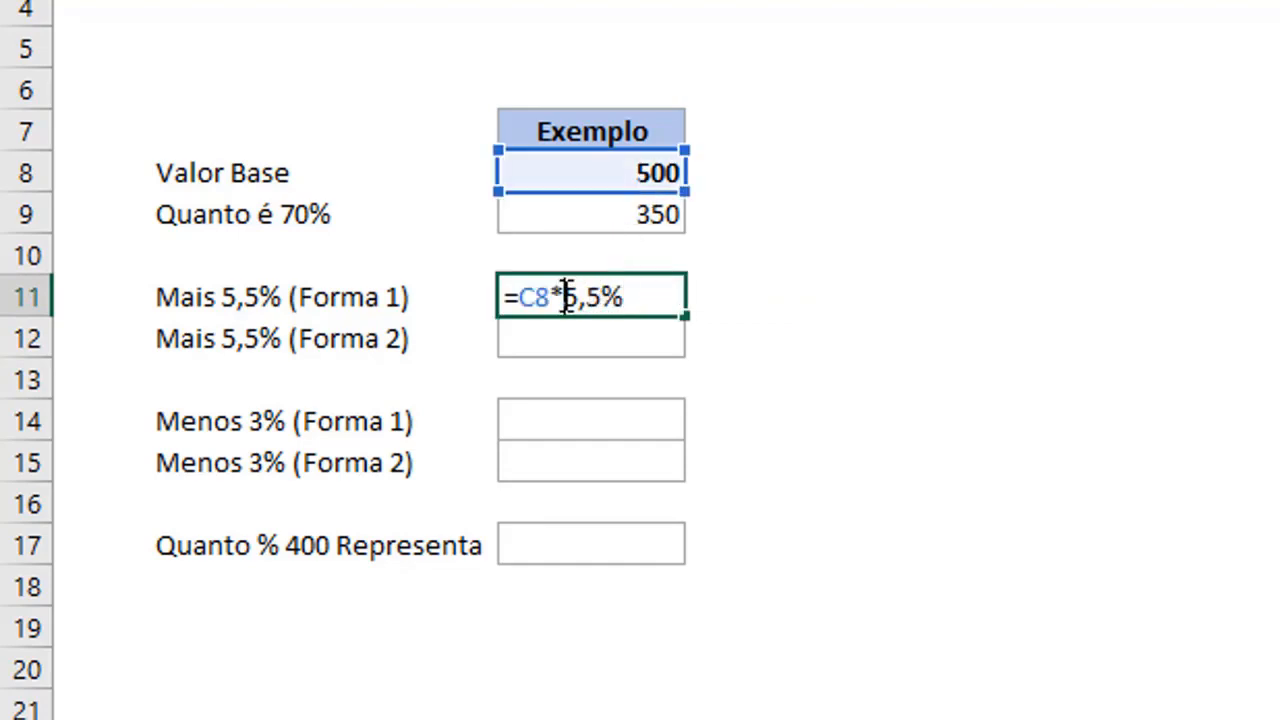
text(10)
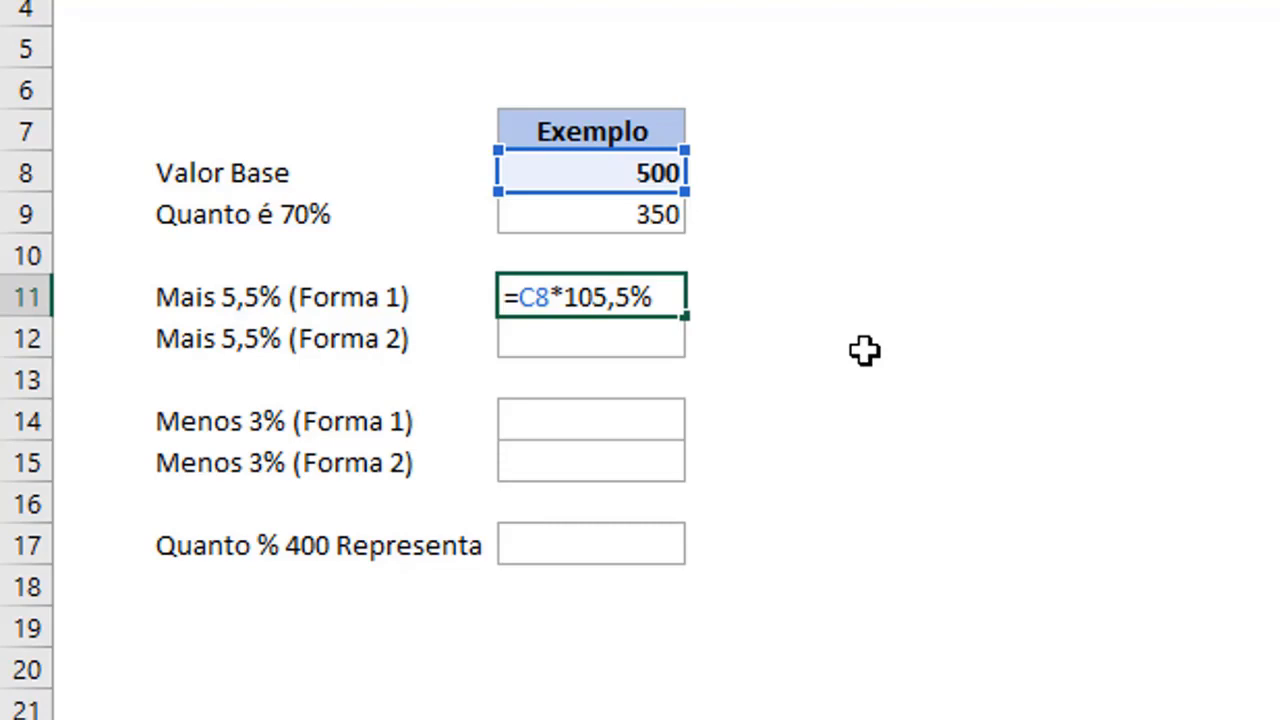
key(Return)
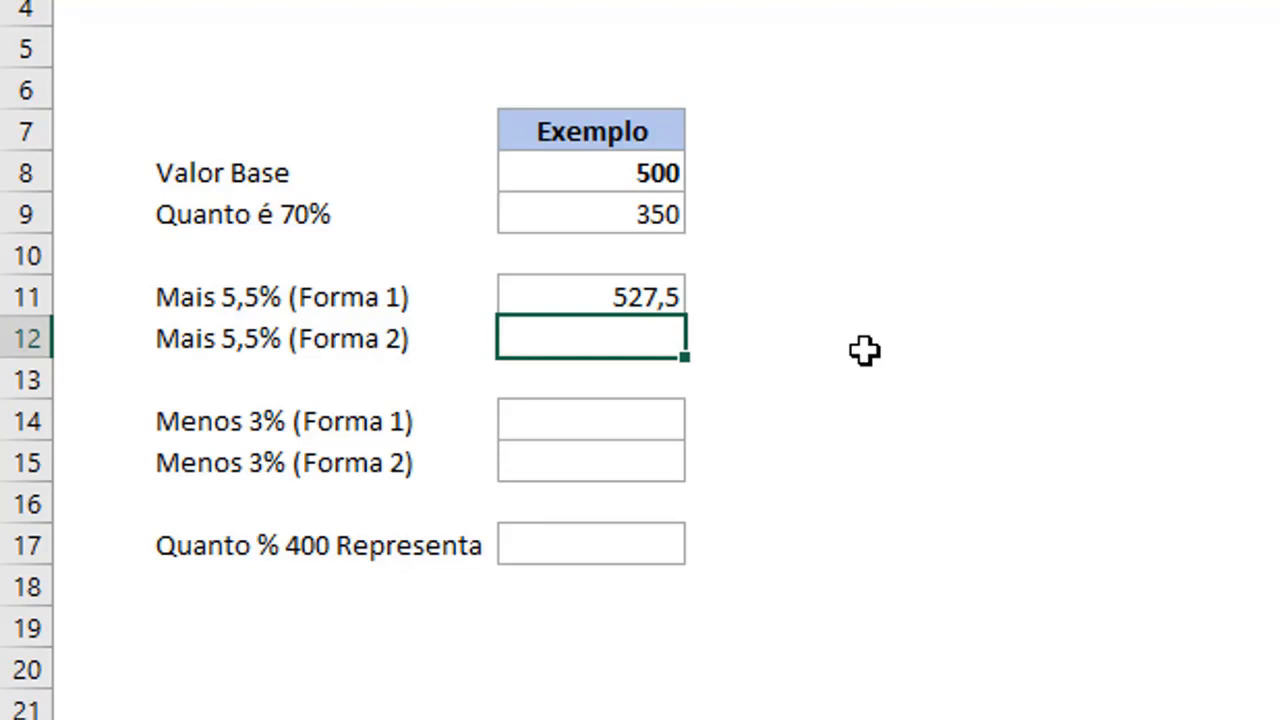
Calculate the 5,5% increase in the Mais 5,5% (Forma 2) cell C12 with =C8*(1+5,5%).
text(=)
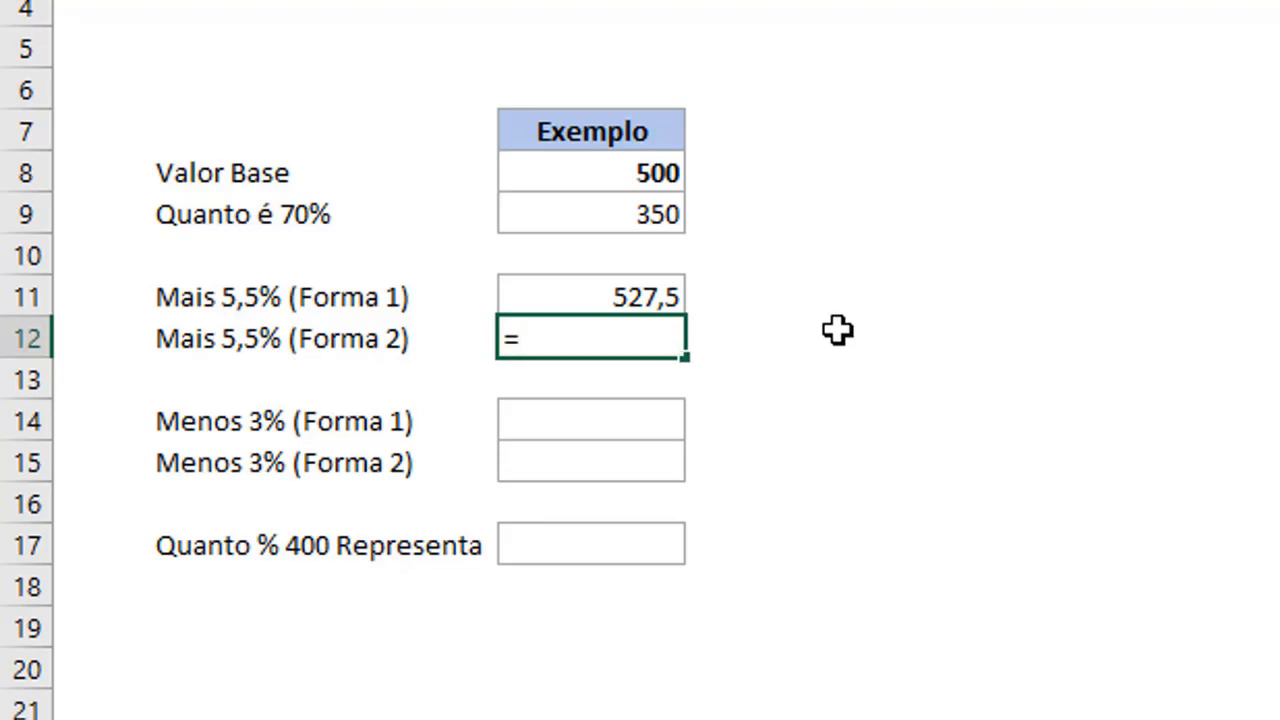
click(624, 174)
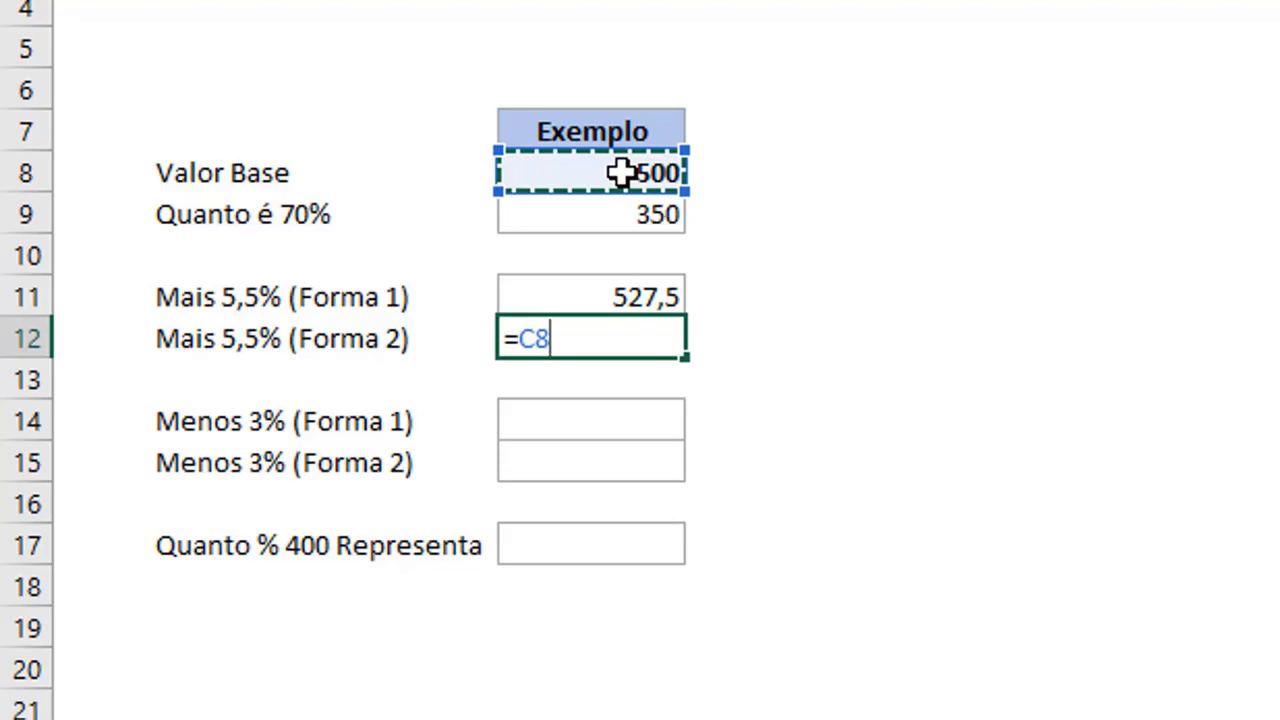
text(*)
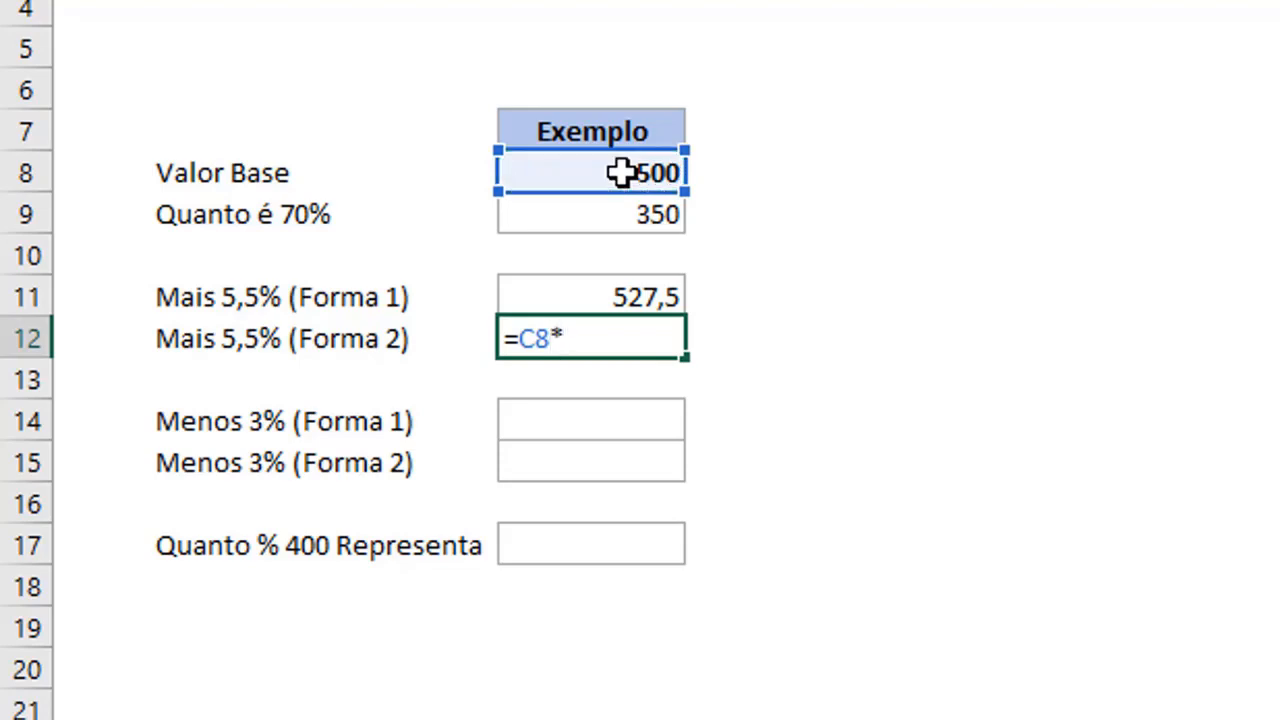
text(()
text(1+5,5%)
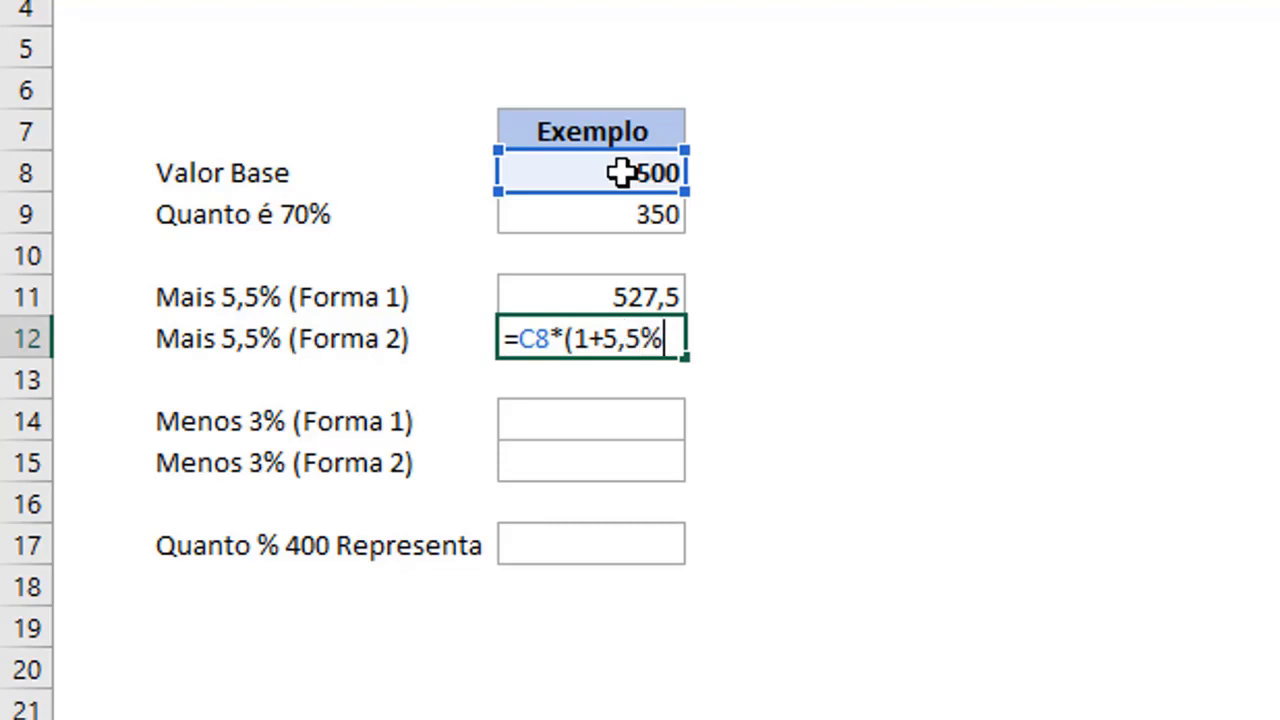
text())
key(ctrl+Return)
Calculate the 3% decrease in the Menos 3% (Forma 1) cell C14 with =C8*97%.
key(Down)
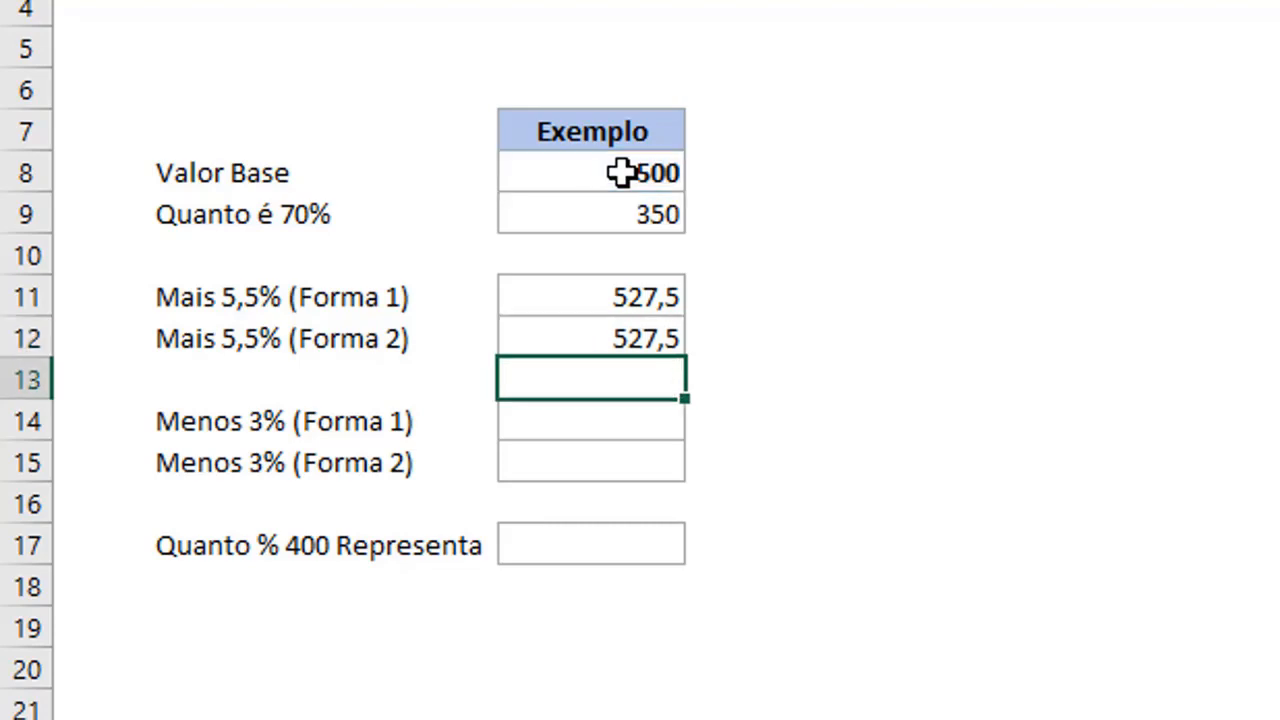
key(Down)
key(Down)
key(Up)
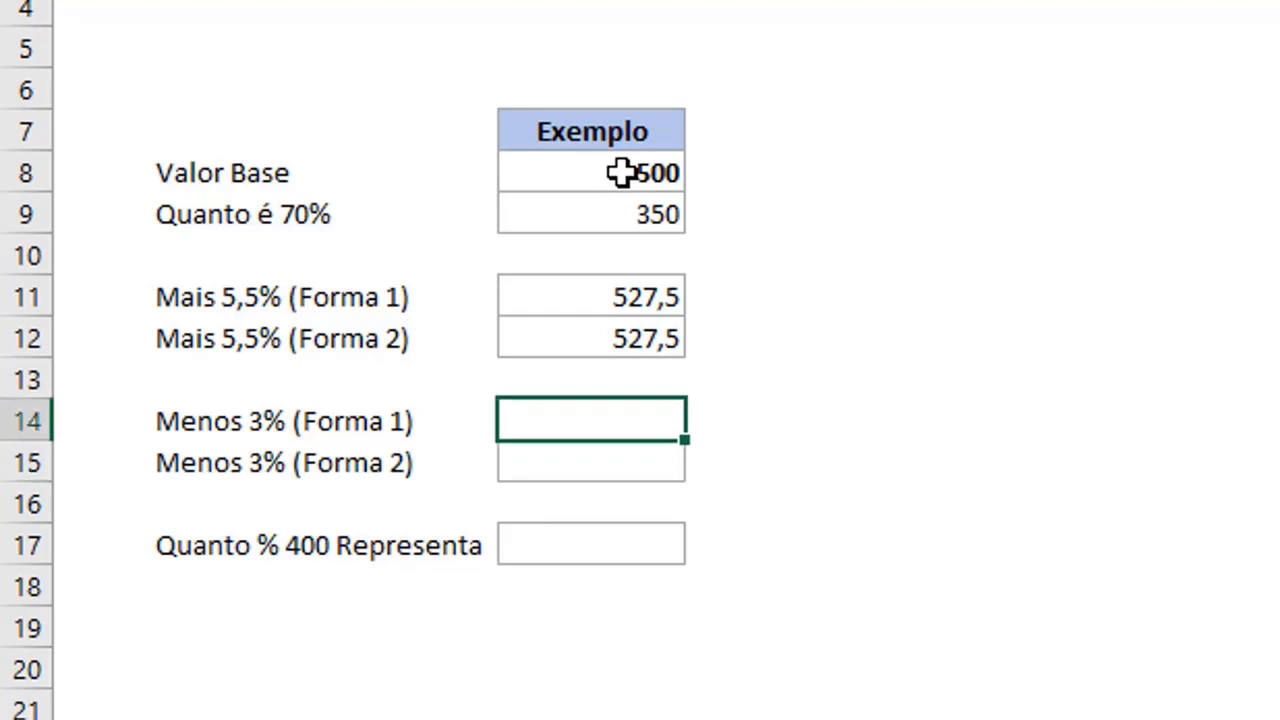
text(=)
click(622, 173)
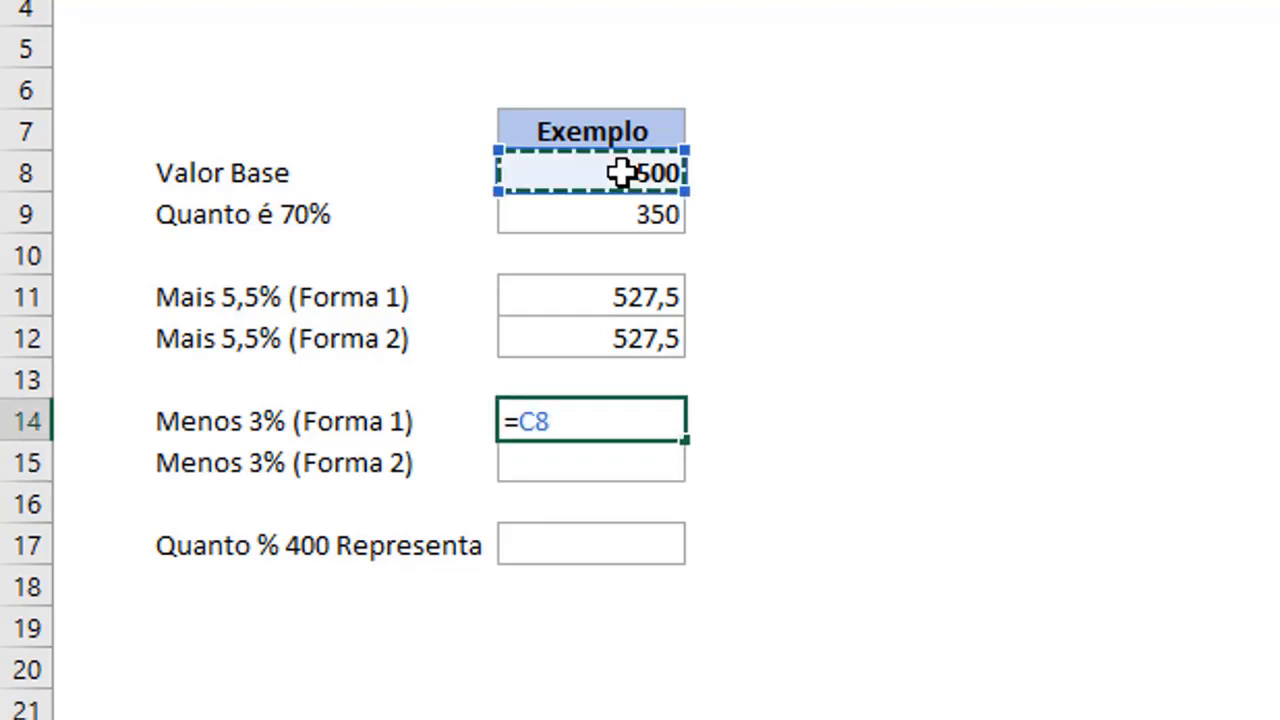
text(*)
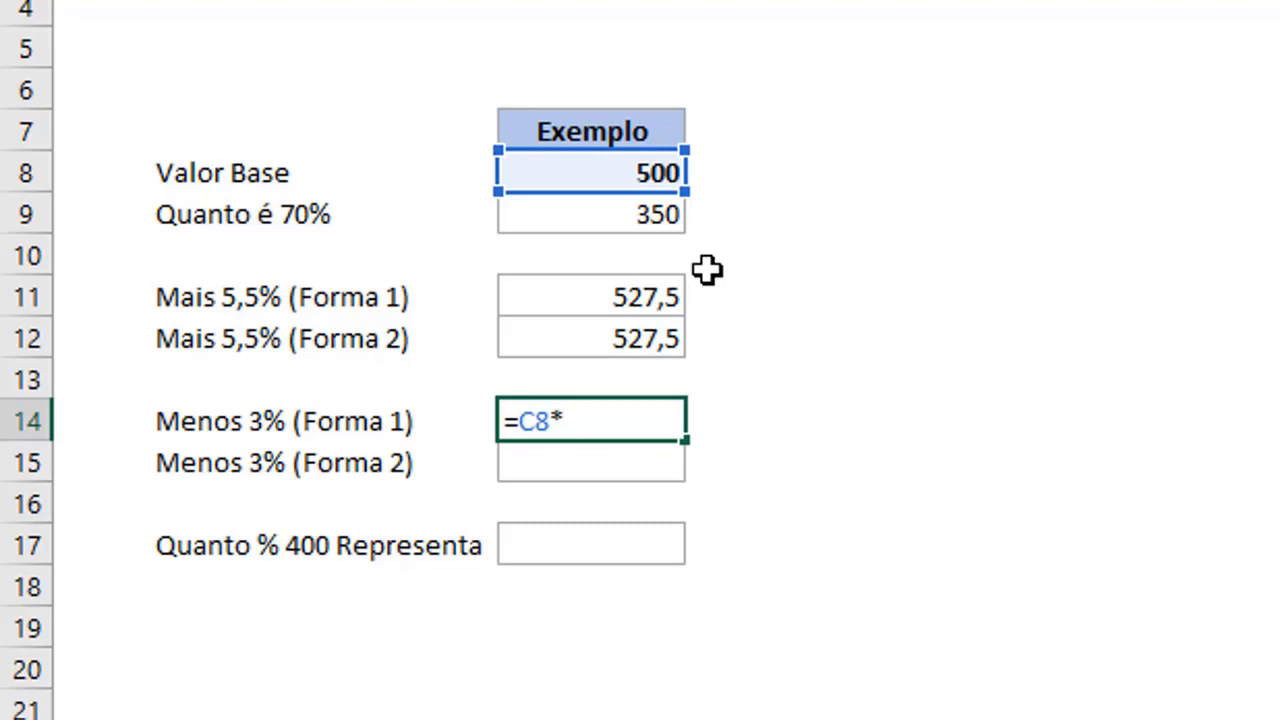
text(97%)
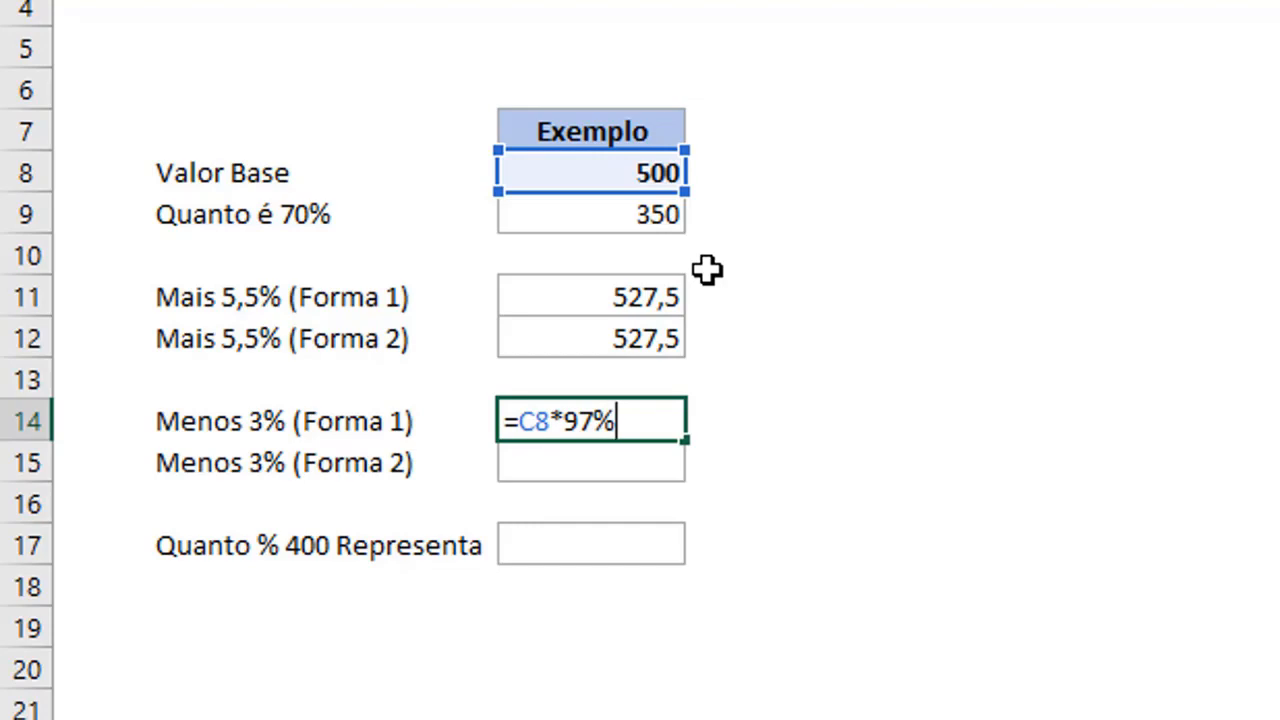
key(Return)
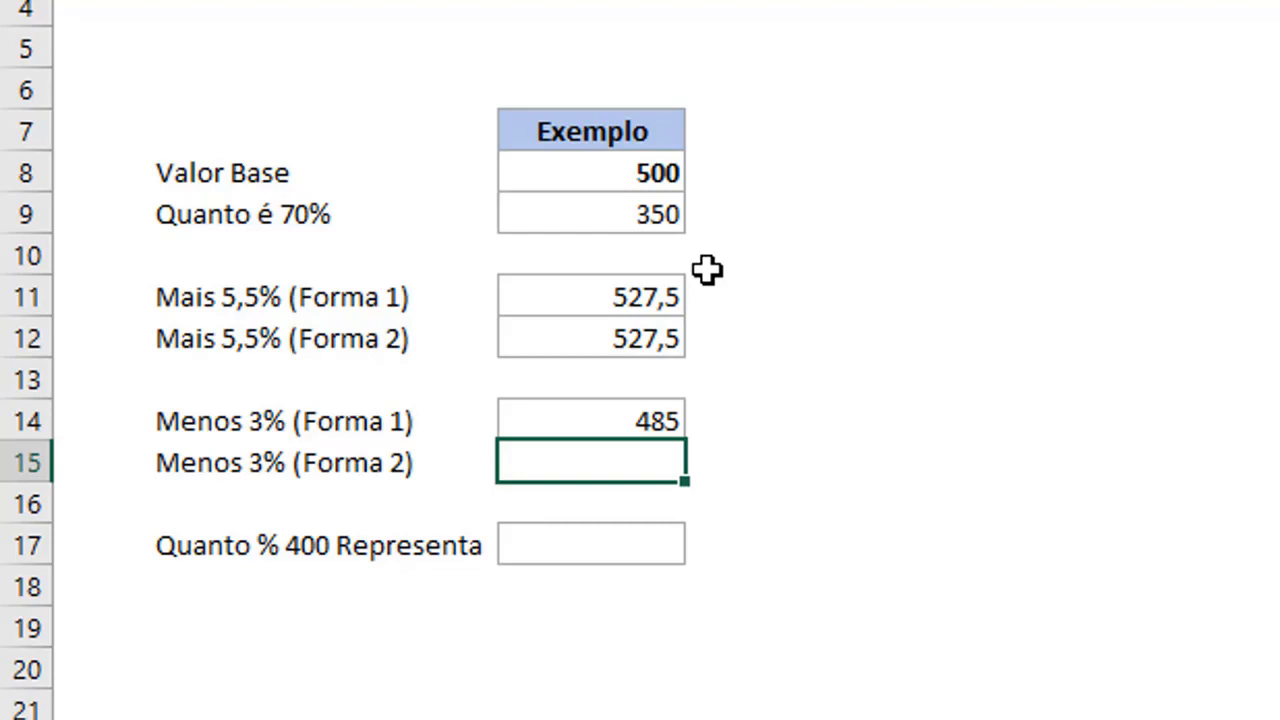
Calculate the 3% decrease in the Menos 3% (Forma 2) cell C15 with =C8*(1-3%).
text(=)
click(609, 167)
text(*)
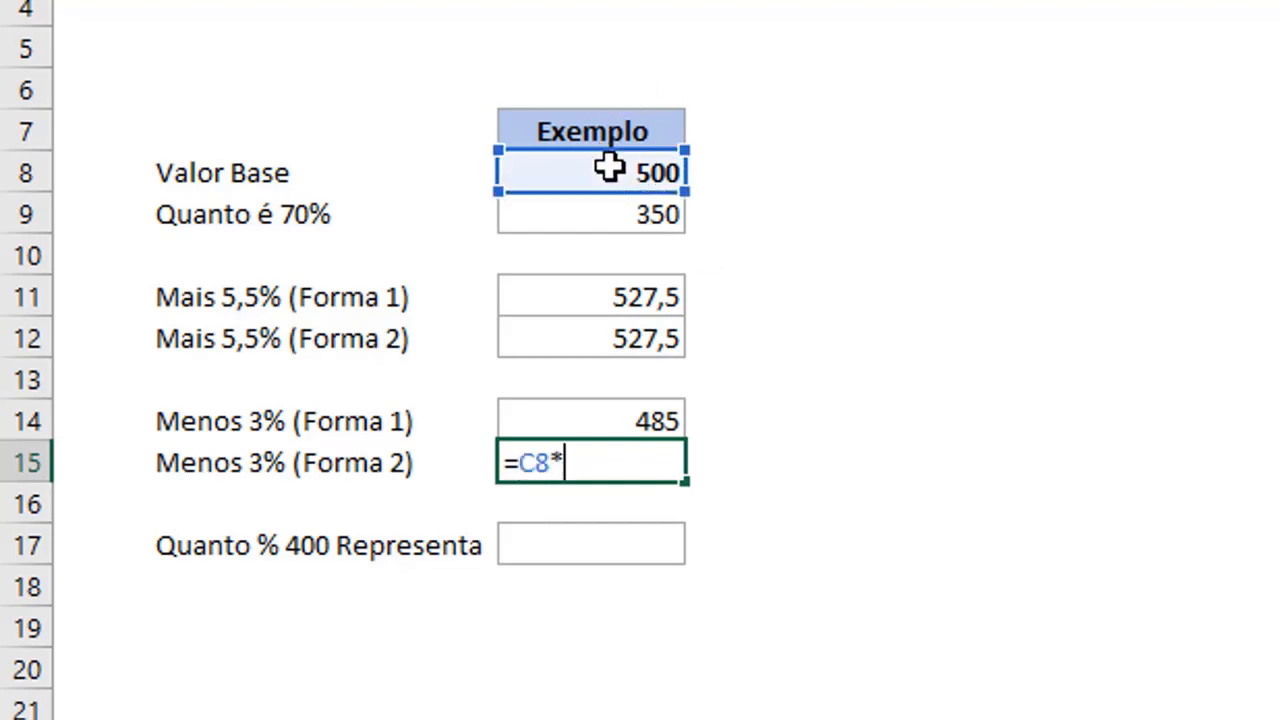
text((1-3%)
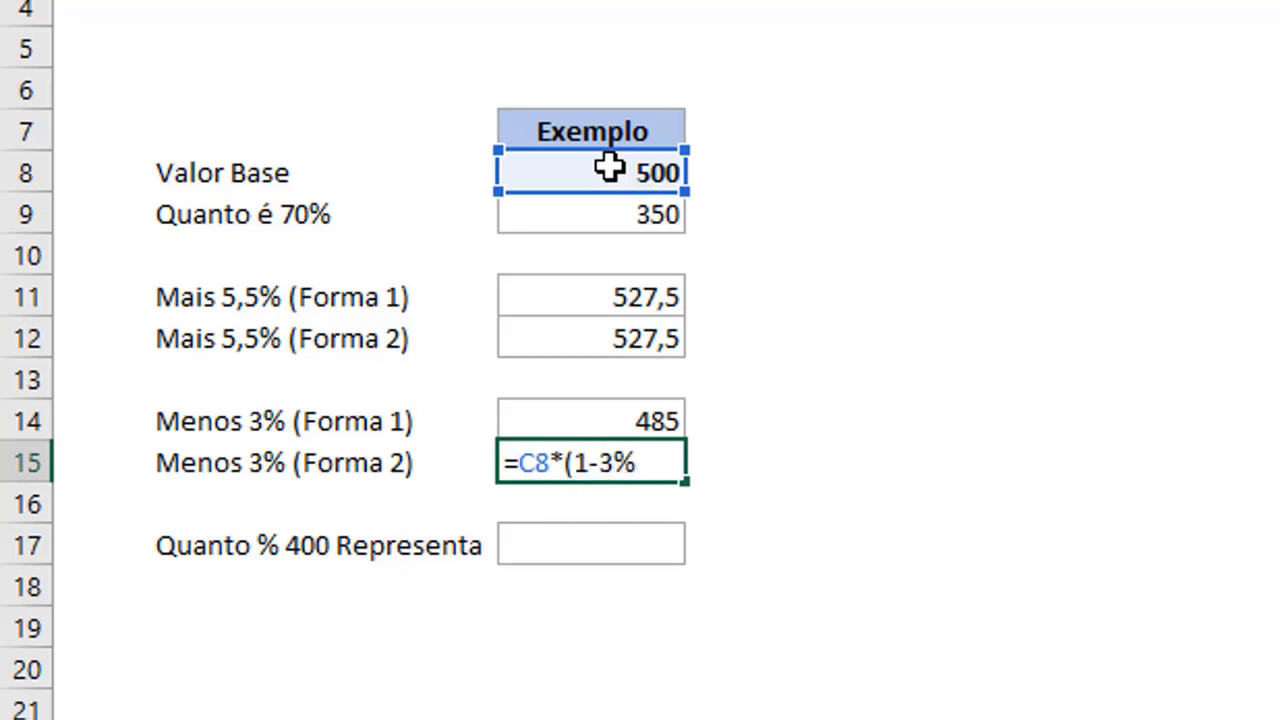
text())
key(Return)
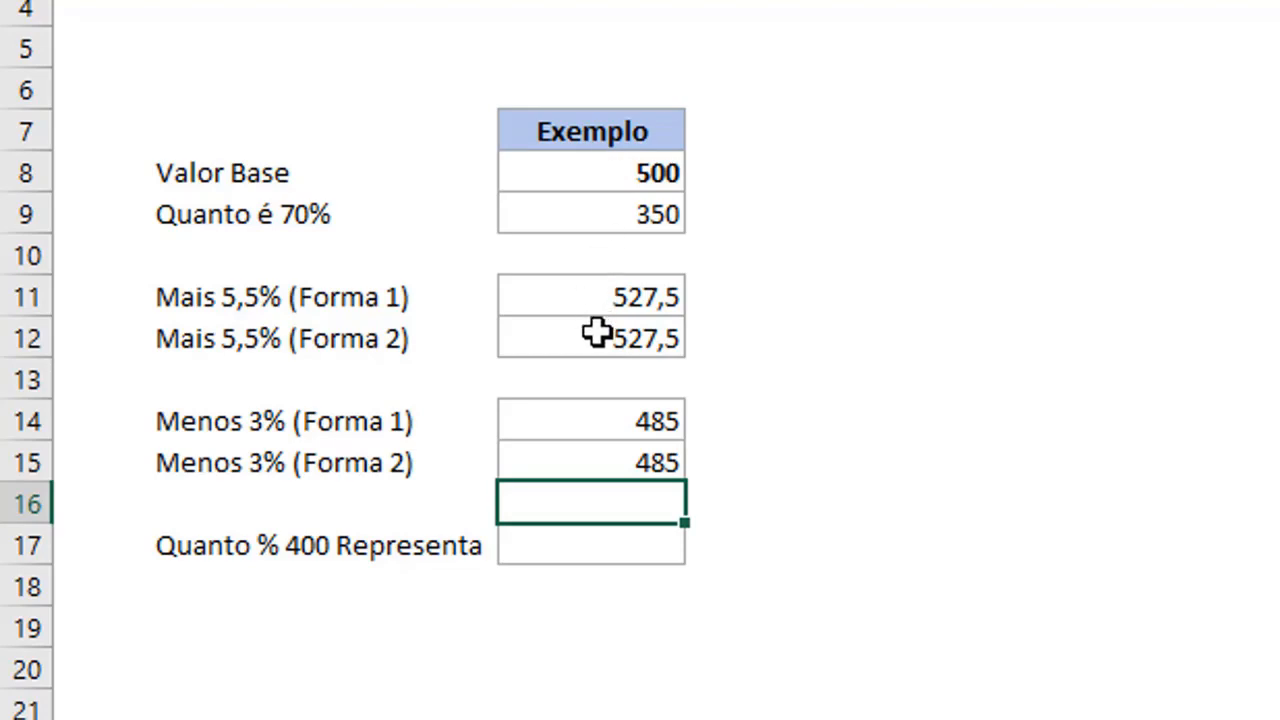
Replace the 1 with 100% in the Menos 3% (Forma 2) formula in cell C15, making it =C8*(100%-3%).
double_click(614, 467)
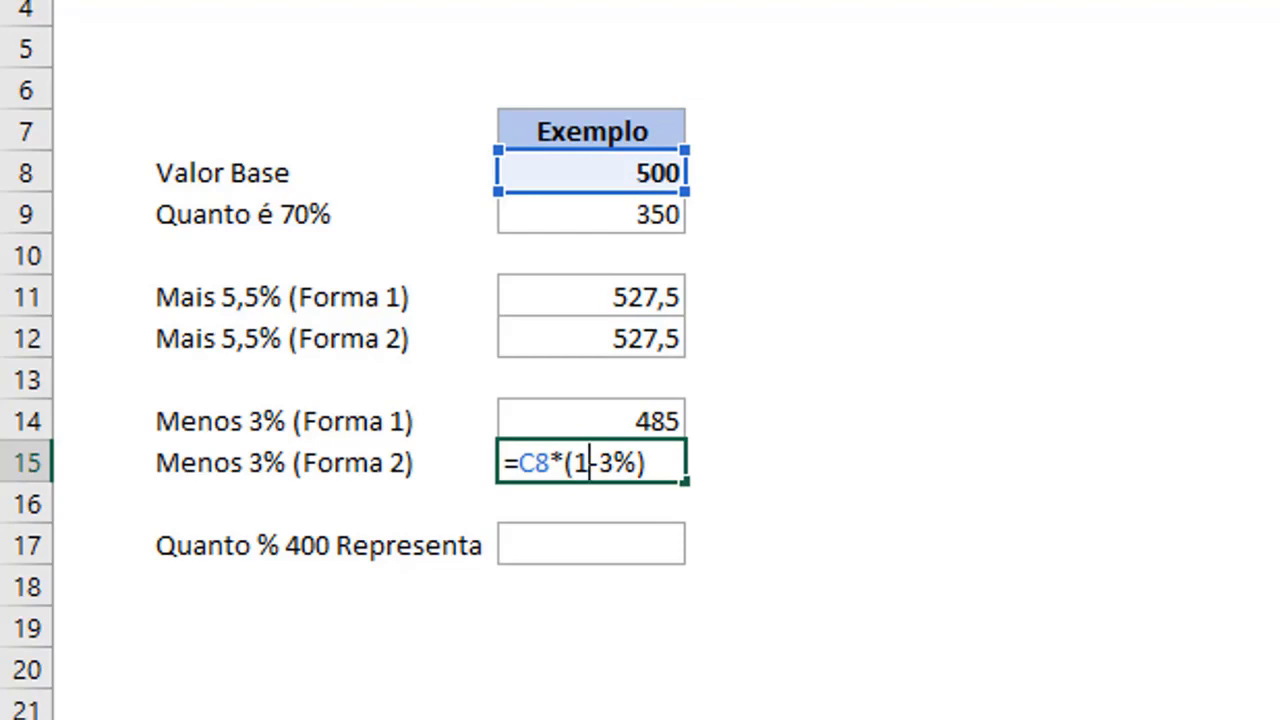
text(00%)
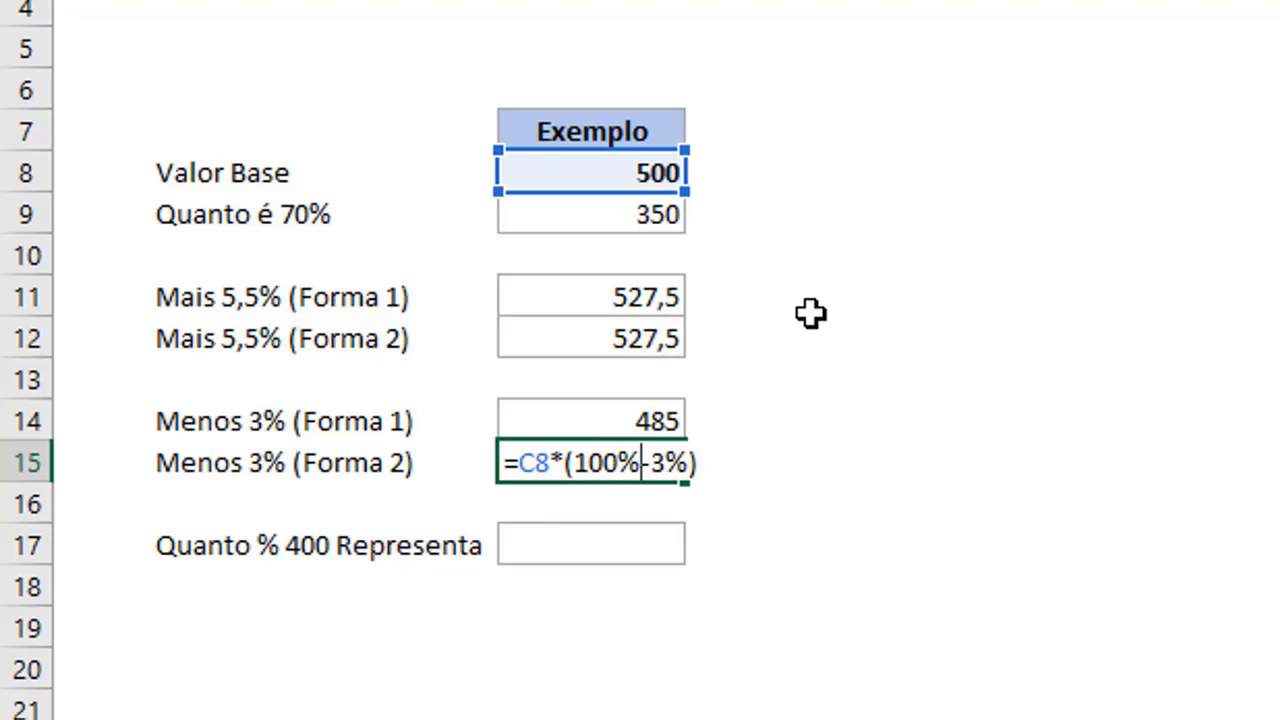
key(Return)
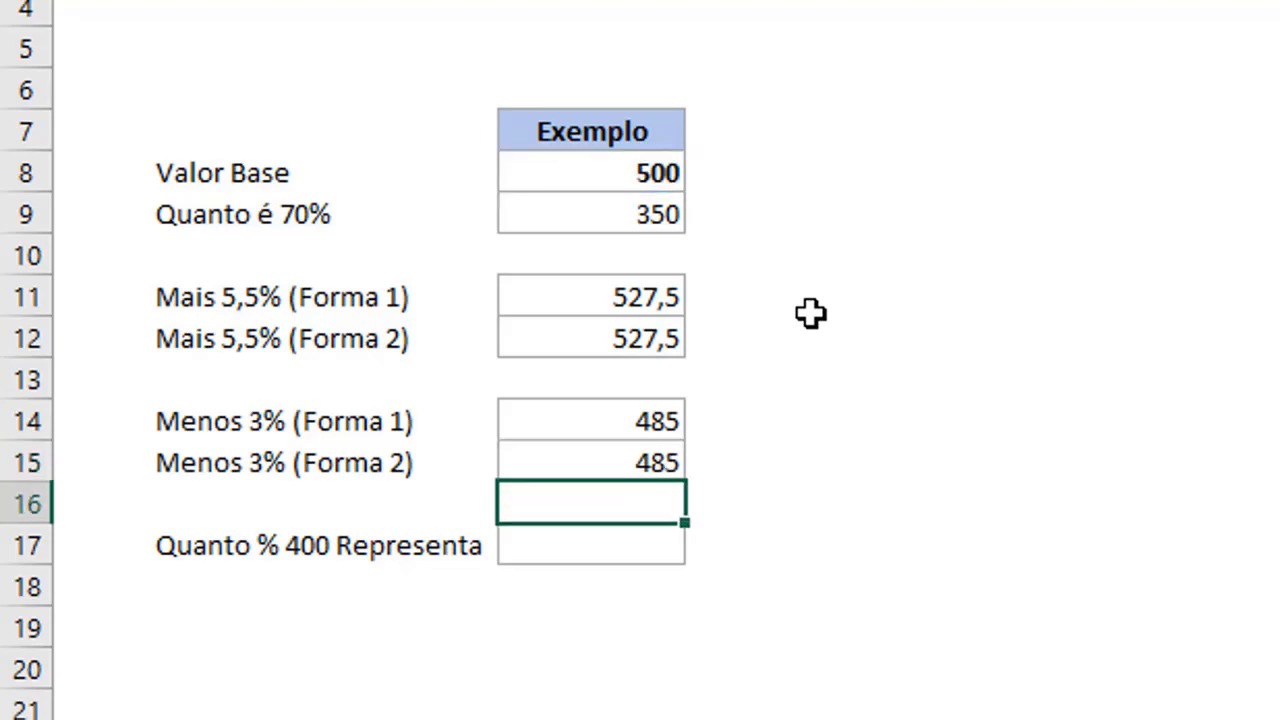
Enter =400/C8 in the Quanto % 400 Representa cell C17 and format the result as a percentage.
key(Down)
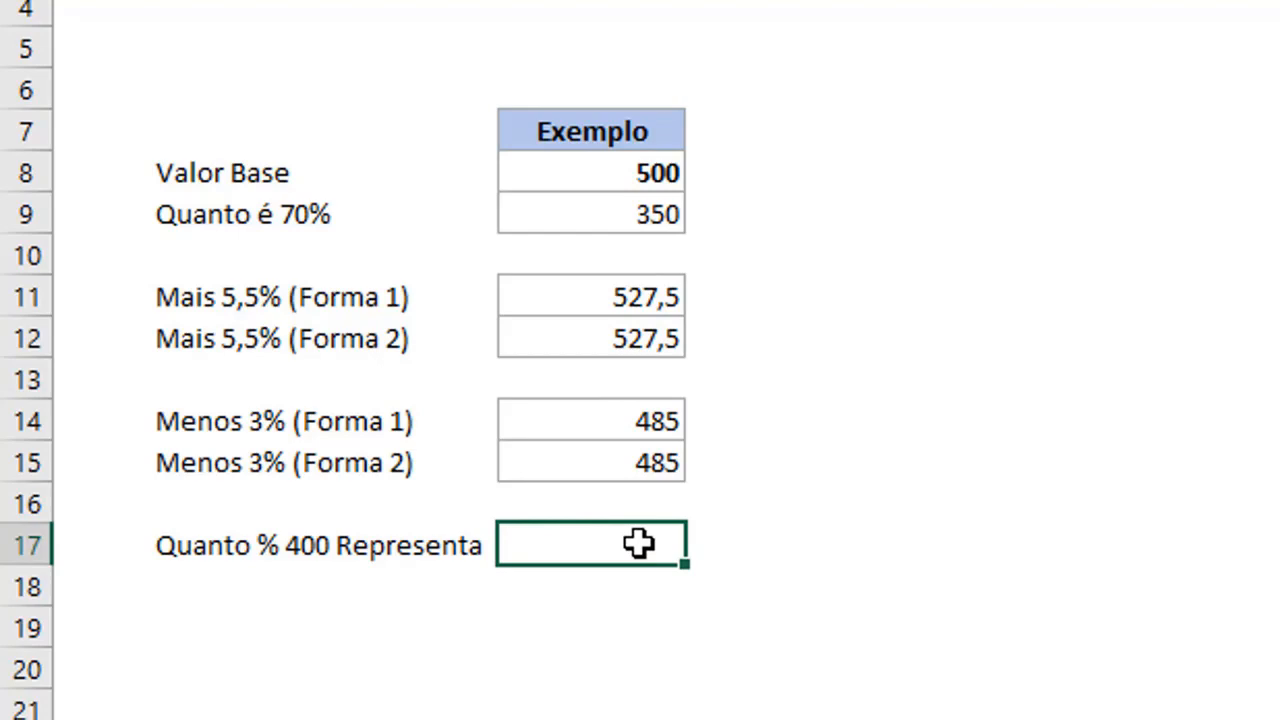
text(=)
text(400)
text(/)
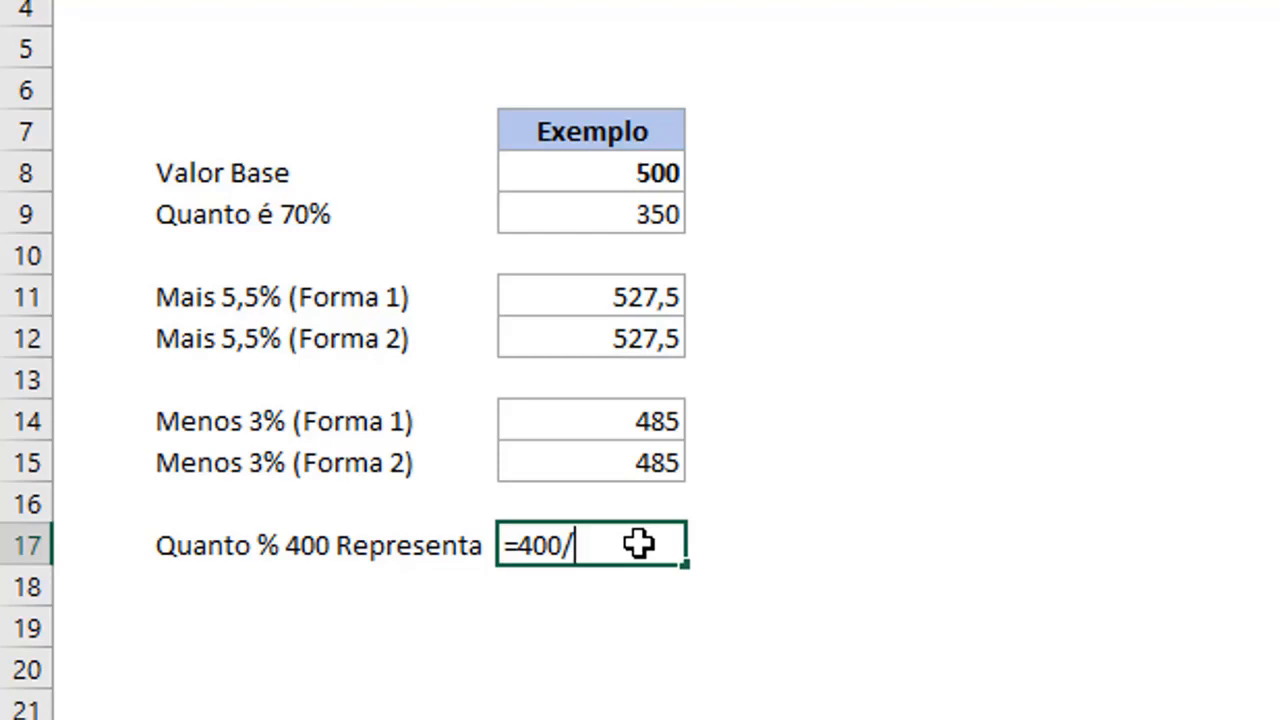
click(630, 166)
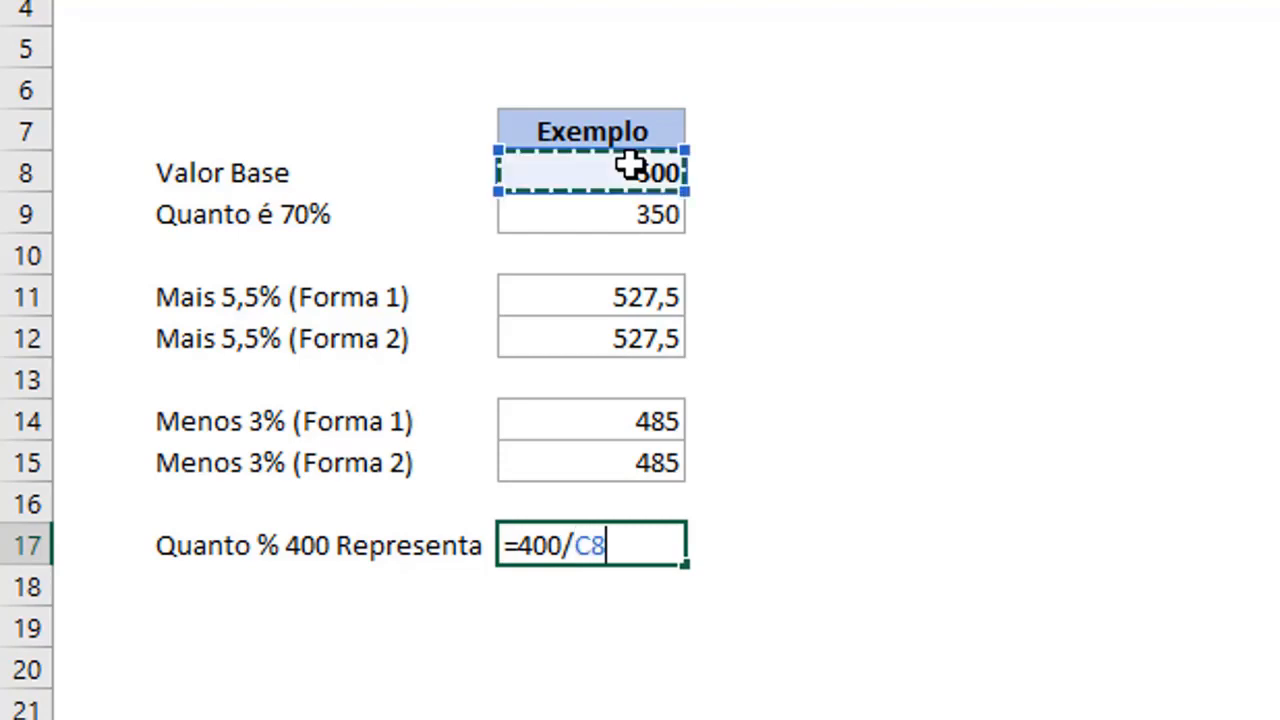
key(Return)
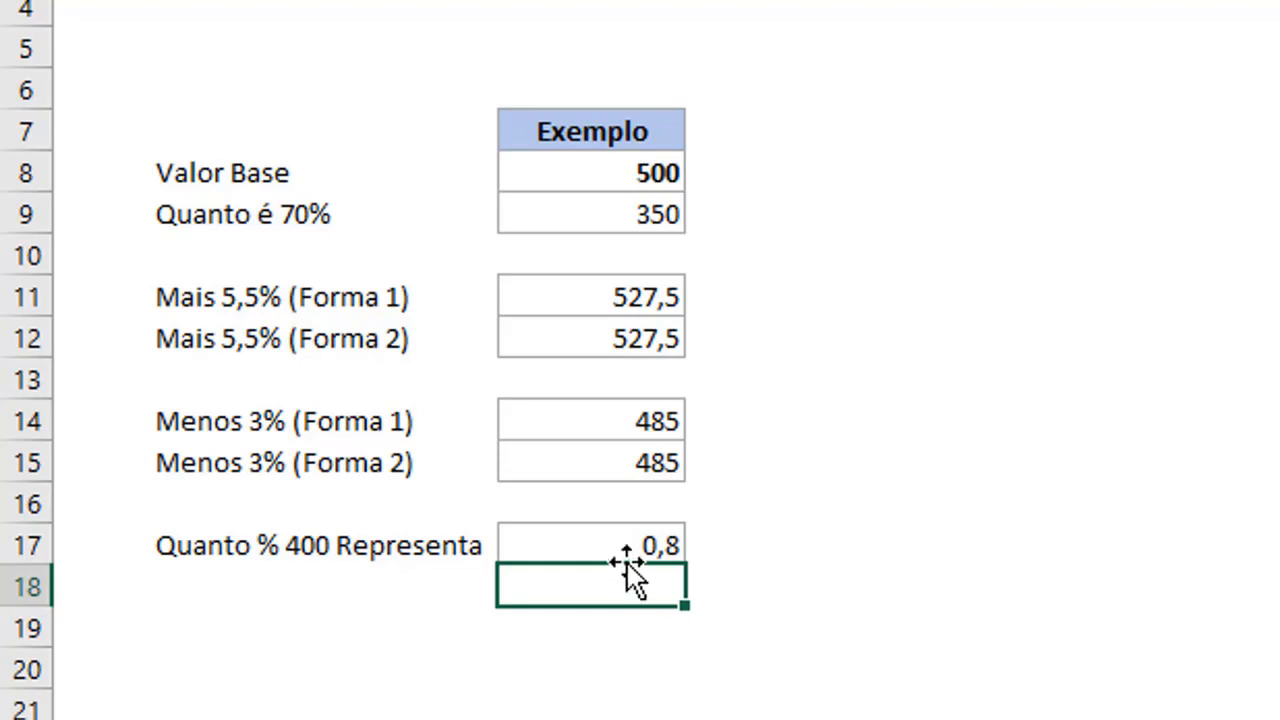
click(606, 538)
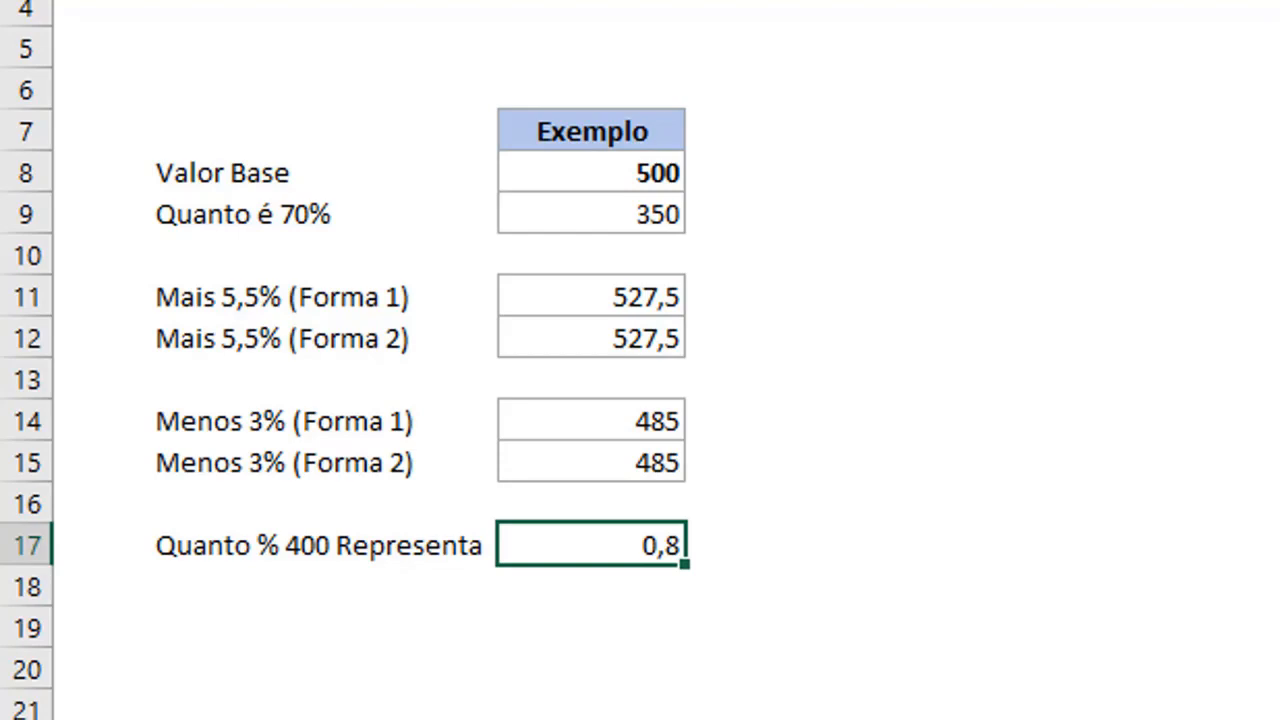
key(ctrl+shift+5)
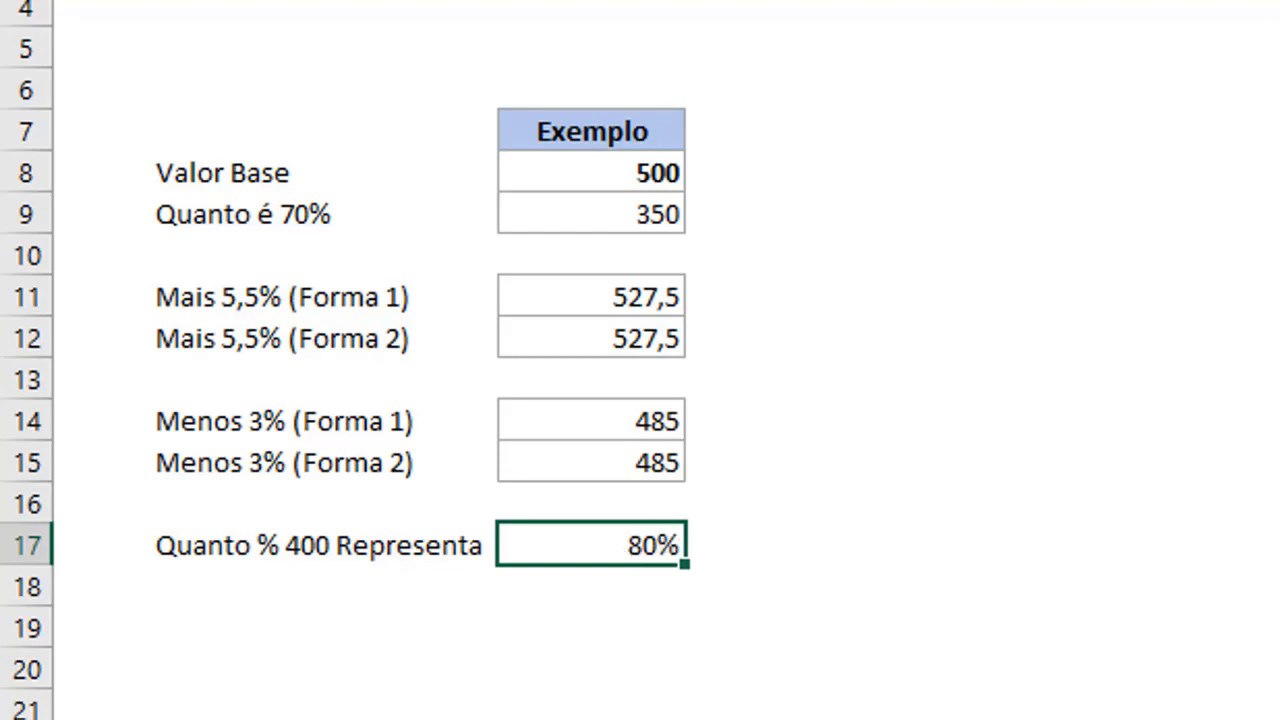